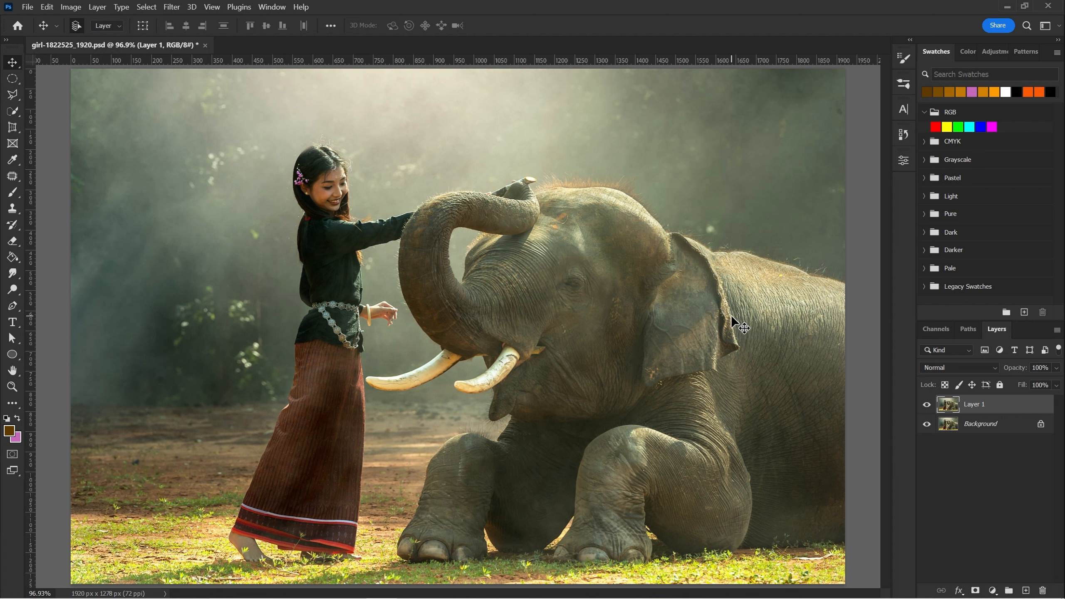
Select the woman and the elephant on Layer 1 automatically with the Subject command.
{"action": "key", "text": "space"}
{"action": "left_click", "coordinate": [153, 7]}
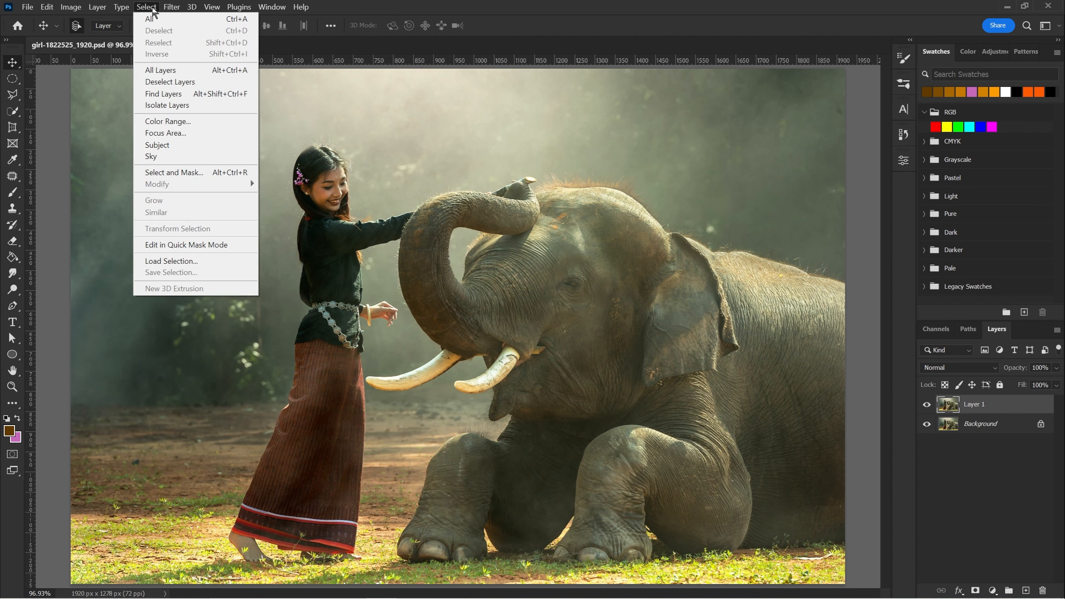
{"action": "left_click", "coordinate": [170, 146]}
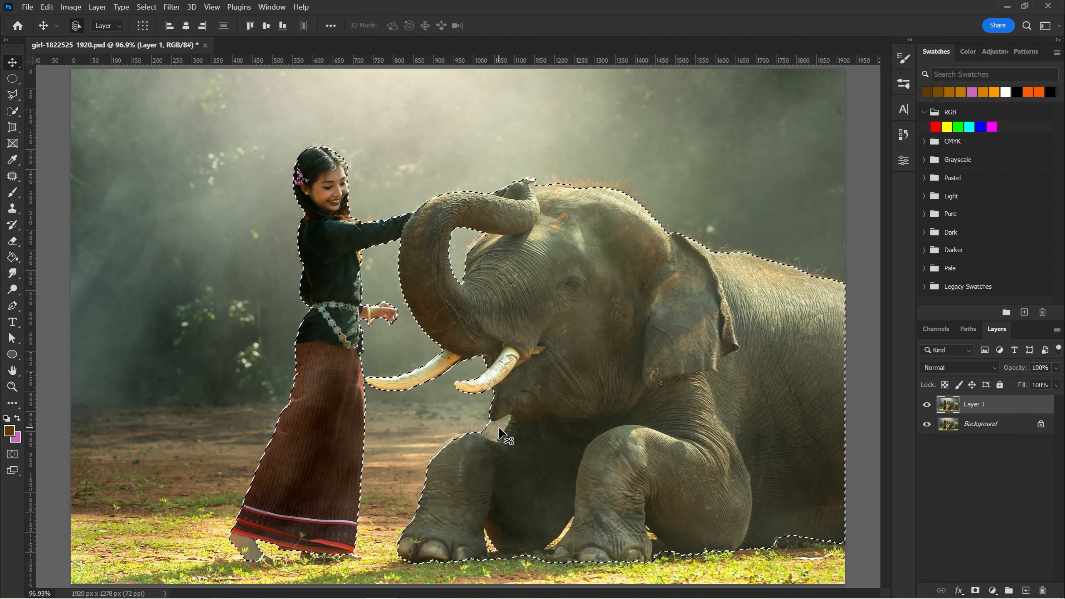
{"action": "left_click_drag", "start_coordinate": [398, 330], "coordinate": [419, 312]}
{"action": "key", "text": "ctrl+z"}
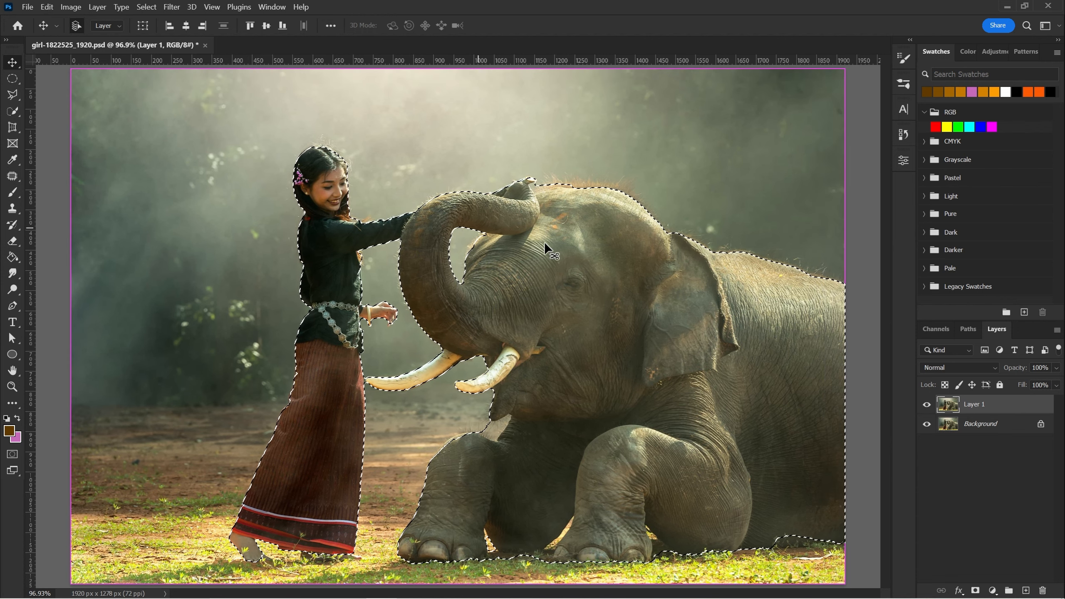
Start a Pen path at the grass line and trace up the inner edge of the elephant's left-hand front foot.
{"action": "key", "text": "z"}
{"action": "left_click_drag", "start_coordinate": [445, 266], "coordinate": [462, 266]}
{"action": "left_click_drag", "start_coordinate": [439, 253], "coordinate": [341, 206]}
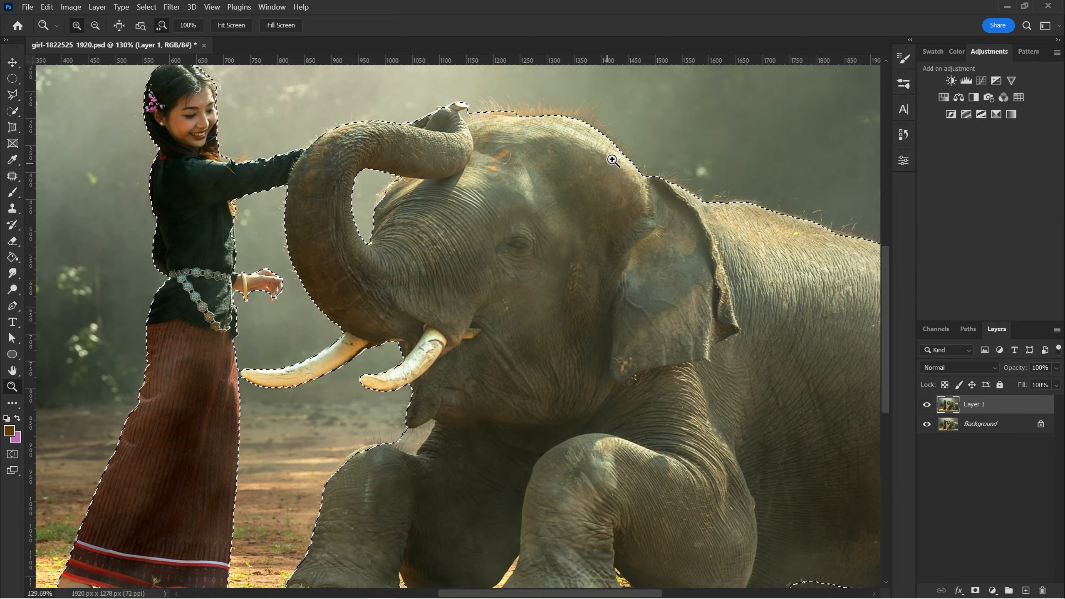
{"action": "left_click_drag", "start_coordinate": [612, 159], "coordinate": [649, 162]}
{"action": "left_click_drag", "start_coordinate": [461, 363], "coordinate": [547, 126]}
{"action": "left_click_drag", "start_coordinate": [486, 537], "coordinate": [487, 423]}
{"action": "left_click_drag", "start_coordinate": [422, 293], "coordinate": [479, 361]}
{"action": "key", "text": "p"}
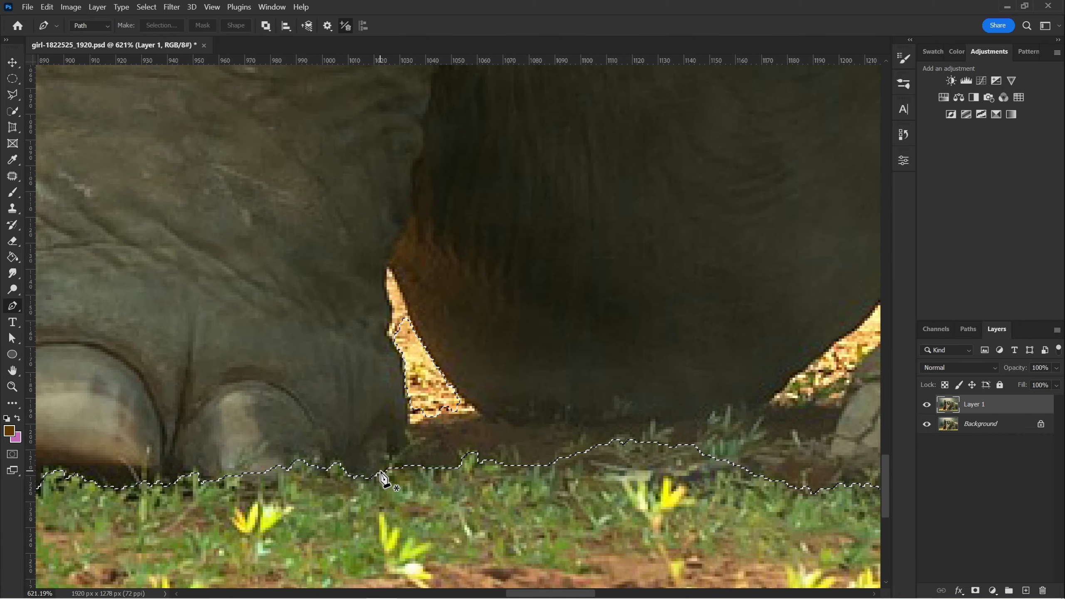
{"action": "left_click", "coordinate": [376, 480]}
{"action": "left_click_drag", "start_coordinate": [408, 447], "coordinate": [407, 392]}
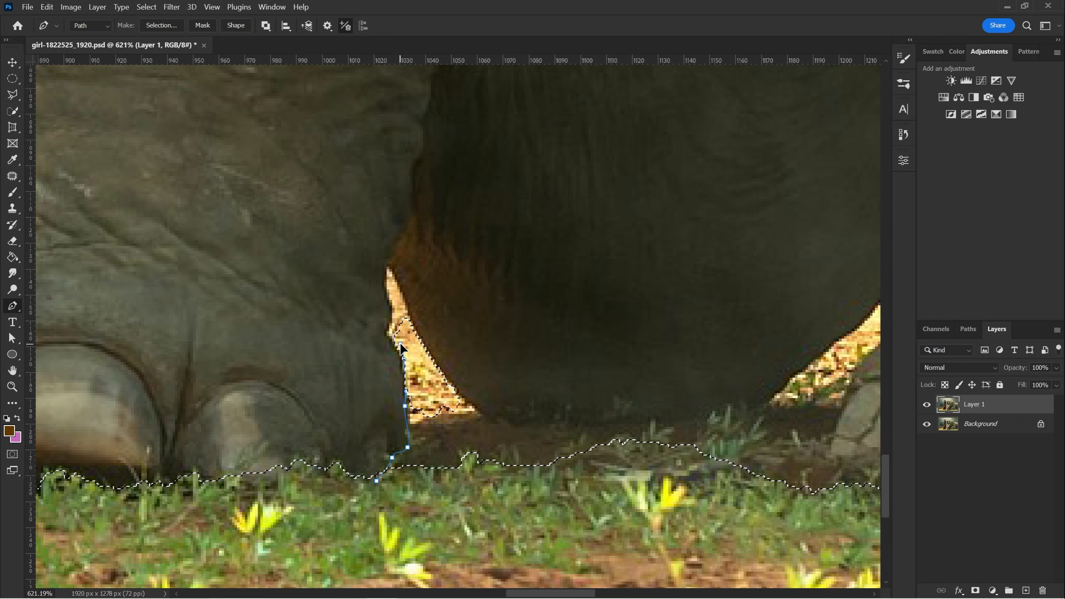
Extend the path around the bright ground gap beside the foot, up to its pointed tip and down its far side.
{"action": "key", "text": "z"}
{"action": "mouse_move", "coordinate": [407, 335]}
{"action": "left_mouse_down"}
{"action": "mouse_move", "coordinate": [428, 326]}
{"action": "mouse_move", "coordinate": [426, 336]}
{"action": "left_mouse_up"}
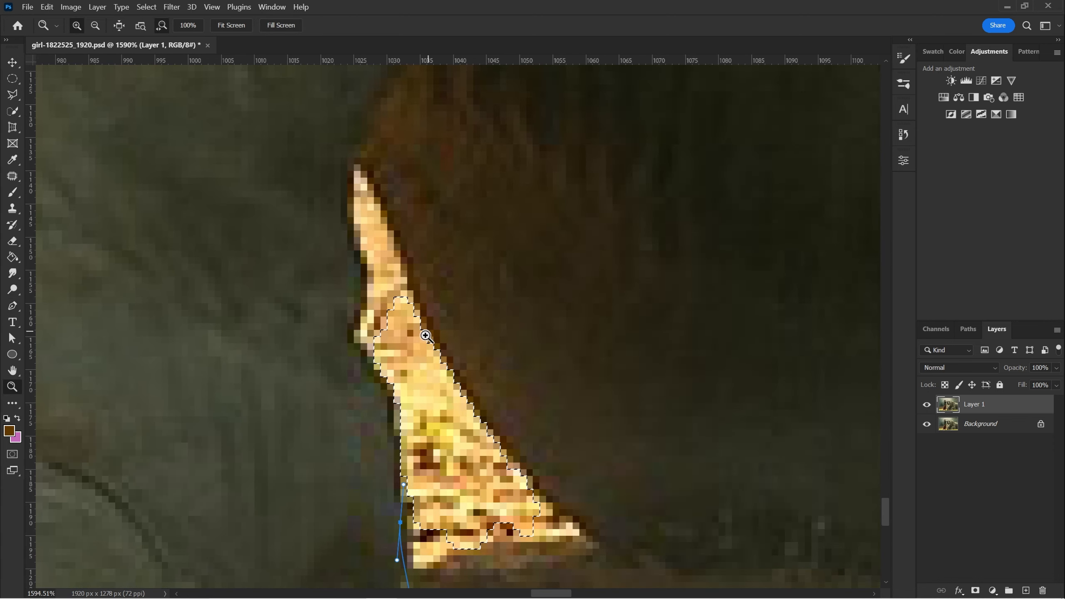
{"action": "key", "text": "p"}
{"action": "key", "text": "ctrl+z"}
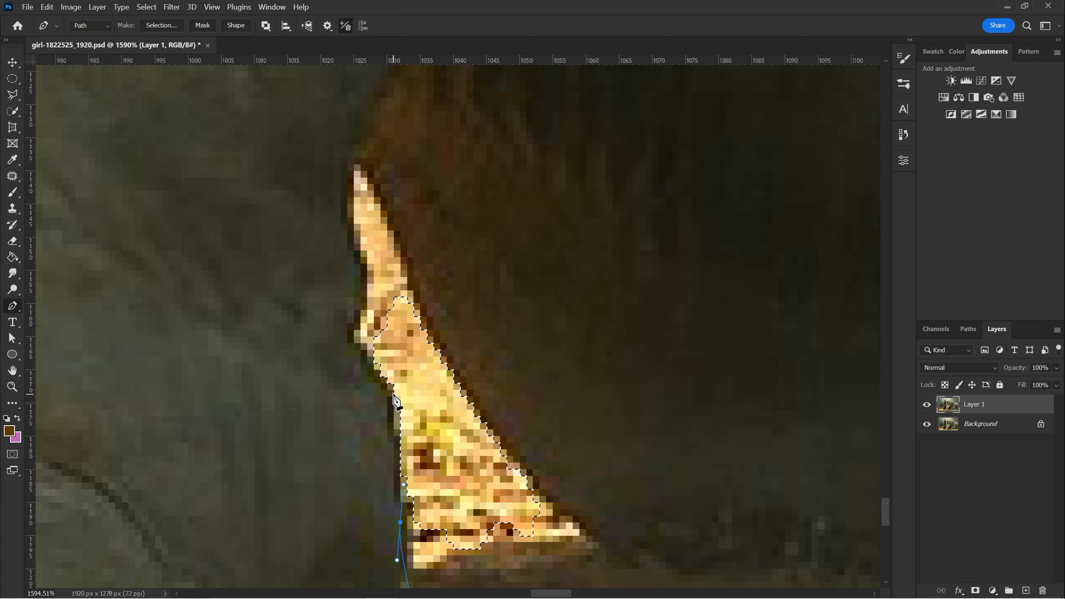
{"action": "left_click_drag", "start_coordinate": [348, 337], "coordinate": [351, 321]}
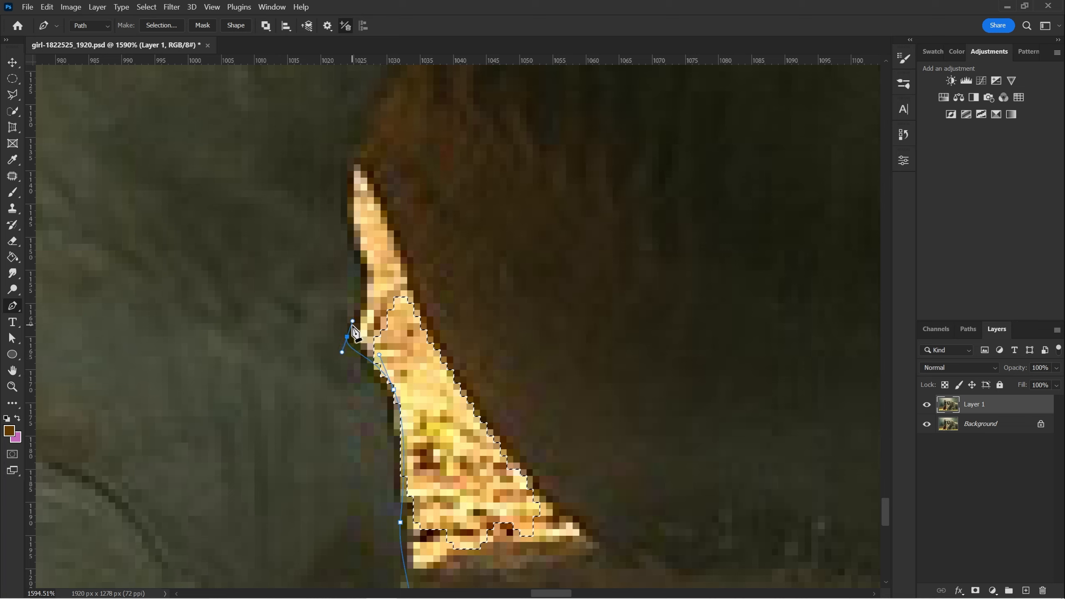
{"action": "left_click", "coordinate": [367, 284]}
{"action": "left_click_drag", "start_coordinate": [347, 210], "coordinate": [351, 184]}
{"action": "left_click", "coordinate": [354, 164]}
{"action": "left_click_drag", "start_coordinate": [407, 284], "coordinate": [414, 319]}
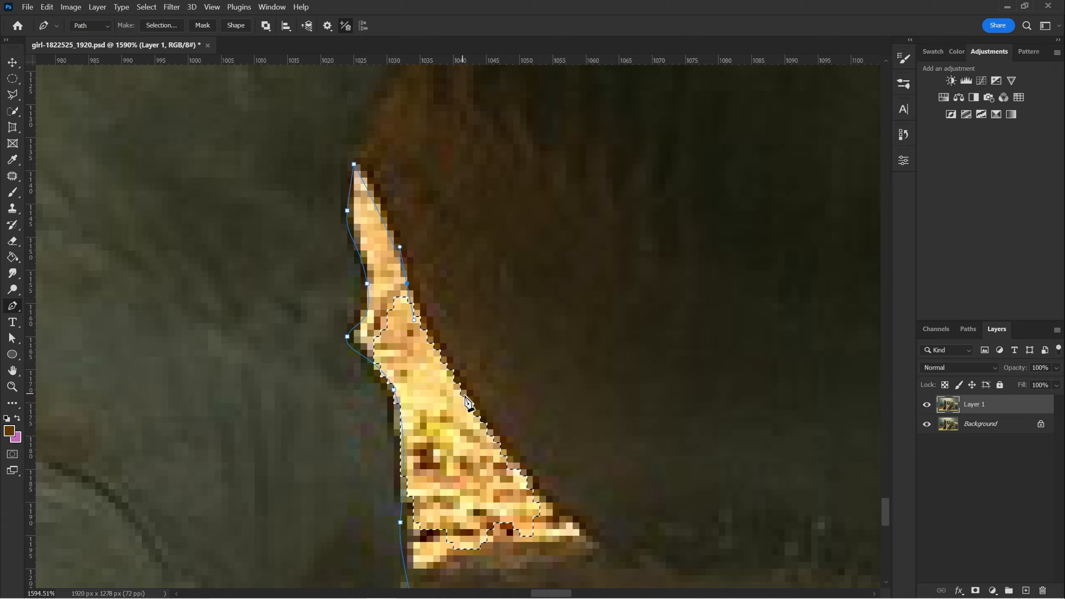
Continue the path to the gap's lower corner and along the shadowed lower edge of the elephant's belly.
{"action": "left_click_drag", "start_coordinate": [546, 502], "coordinate": [558, 516]}
{"action": "scroll", "coordinate": [542, 408], "scroll_direction": "down", "scroll_amount": 5}
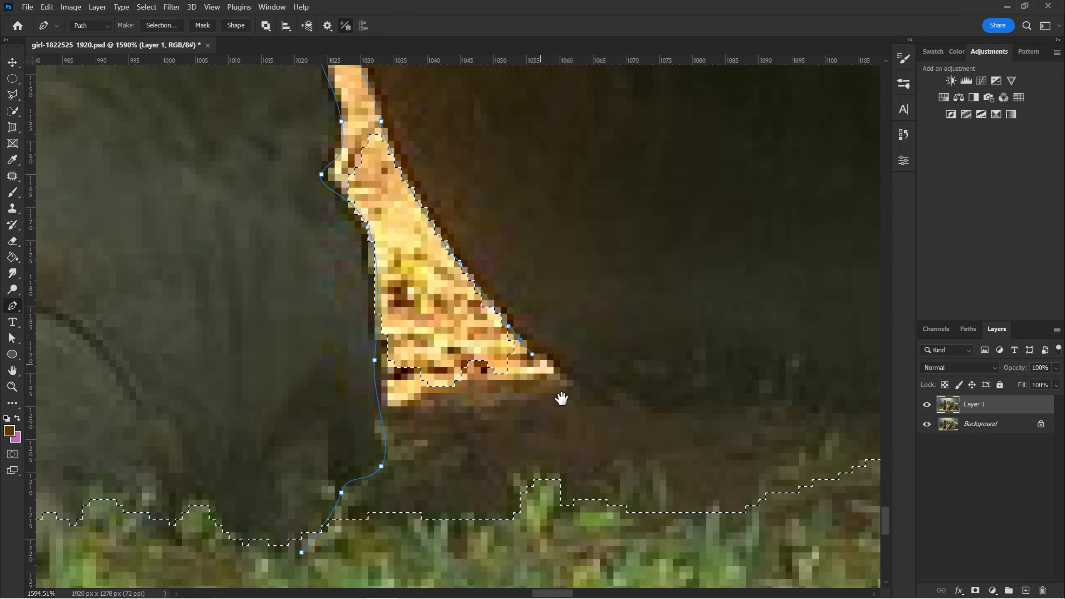
{"action": "left_click_drag", "start_coordinate": [566, 377], "coordinate": [569, 381]}
{"action": "left_click_drag", "start_coordinate": [653, 400], "coordinate": [368, 372]}
{"action": "left_click_drag", "start_coordinate": [474, 369], "coordinate": [458, 372]}
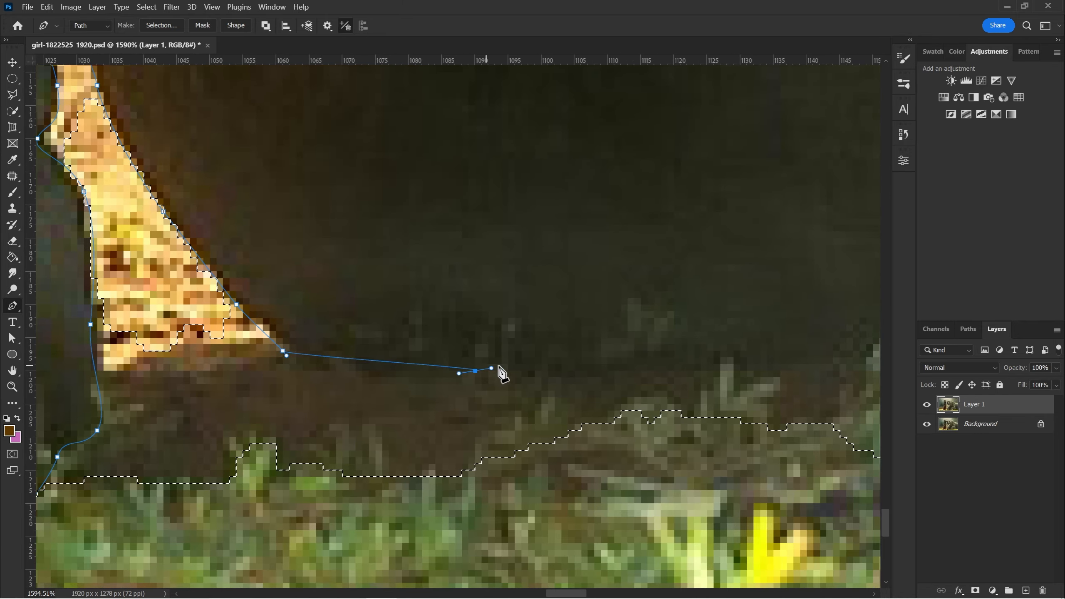
{"action": "left_click_drag", "start_coordinate": [585, 319], "coordinate": [448, 340]}
{"action": "left_click_drag", "start_coordinate": [394, 387], "coordinate": [434, 389]}
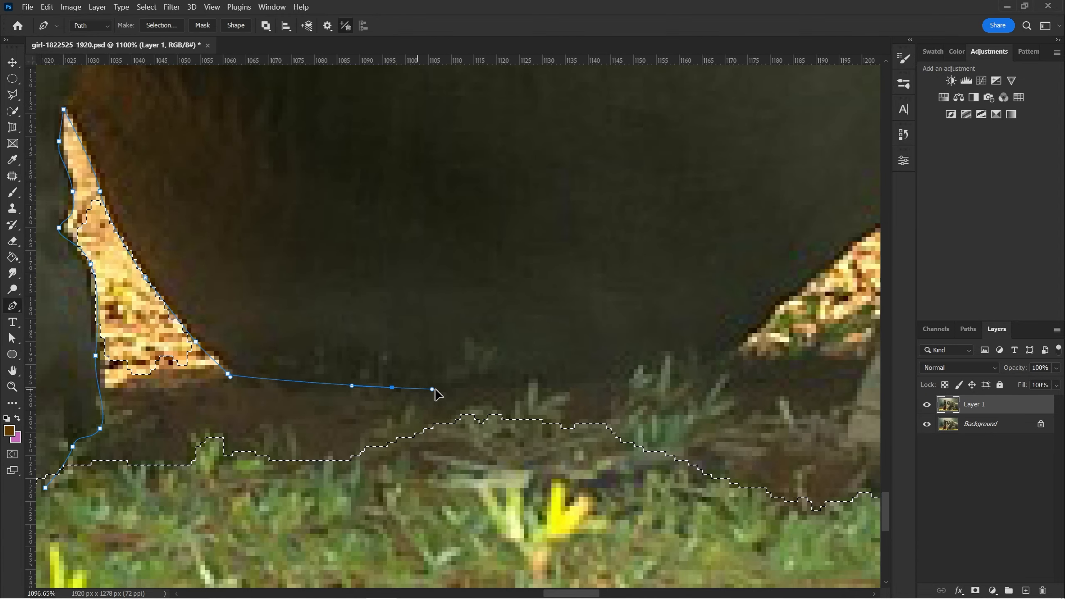
{"action": "left_click_drag", "start_coordinate": [607, 377], "coordinate": [615, 376]}
Trace the path up the belly edge to the top of the second gap and down the other front foot.
{"action": "left_click_drag", "start_coordinate": [758, 327], "coordinate": [772, 315]}
{"action": "left_click_drag", "start_coordinate": [772, 316], "coordinate": [431, 421]}
{"action": "left_click_drag", "start_coordinate": [563, 314], "coordinate": [577, 296]}
{"action": "left_click", "coordinate": [678, 185]}
{"action": "left_click_drag", "start_coordinate": [580, 428], "coordinate": [575, 441]}
{"action": "left_click_drag", "start_coordinate": [525, 385], "coordinate": [549, 377]}
Close the path around the foot's toe and subtract the traced ground area from the subject selection.
{"action": "left_click_drag", "start_coordinate": [606, 348], "coordinate": [471, 284]}
{"action": "left_click_drag", "start_coordinate": [546, 287], "coordinate": [561, 289]}
{"action": "left_click_drag", "start_coordinate": [551, 346], "coordinate": [553, 363]}
{"action": "left_click", "coordinate": [535, 409]}
{"action": "scroll", "coordinate": [535, 409], "scroll_direction": "down", "scroll_amount": 3}
{"action": "right_click", "coordinate": [358, 278]}
{"action": "left_click", "coordinate": [392, 331]}
{"action": "key", "text": "Return"}
Subtract the small ground gap on the far side of the second front foot from the selection.
{"action": "key", "text": "z"}
{"action": "left_click_drag", "start_coordinate": [687, 195], "coordinate": [238, 240]}
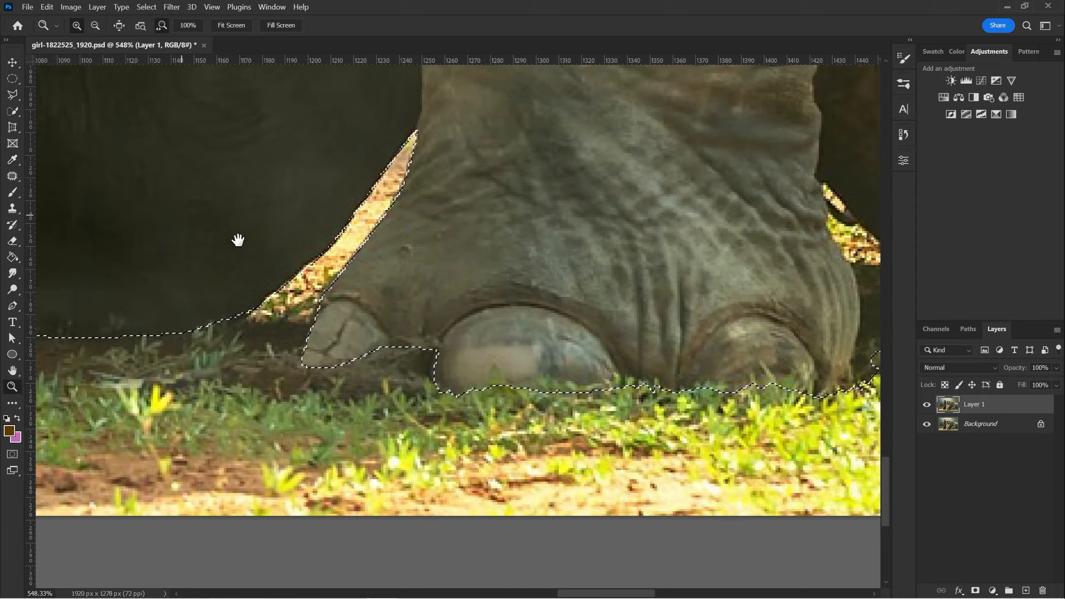
{"action": "left_click_drag", "start_coordinate": [369, 296], "coordinate": [293, 296]}
{"action": "left_click", "coordinate": [758, 284]}
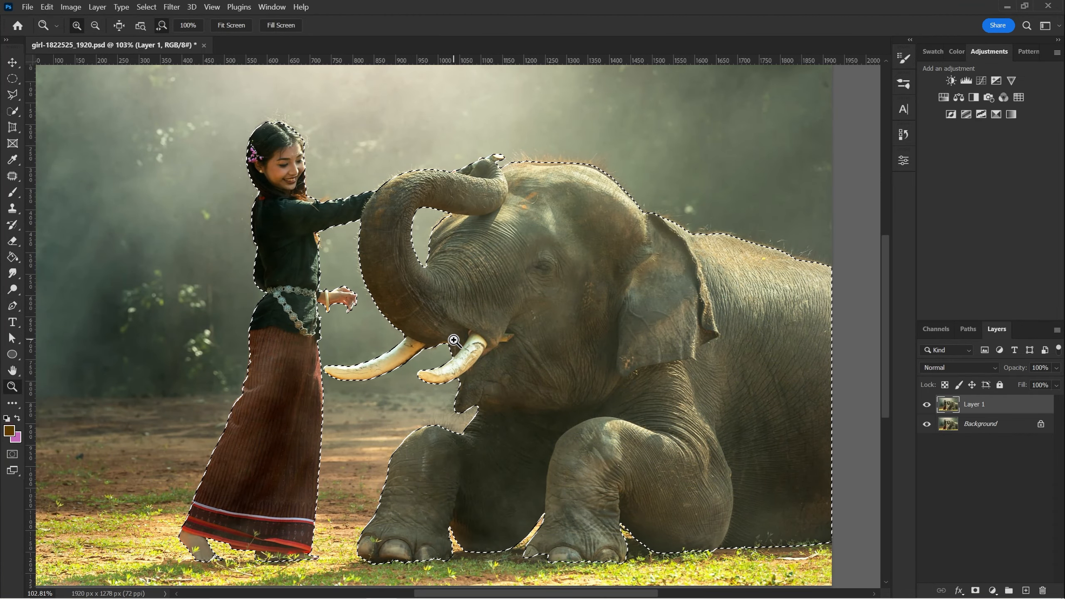
Add a layer mask to Layer 1 from the woman and elephant selection.
{"action": "left_click", "coordinate": [976, 591]}
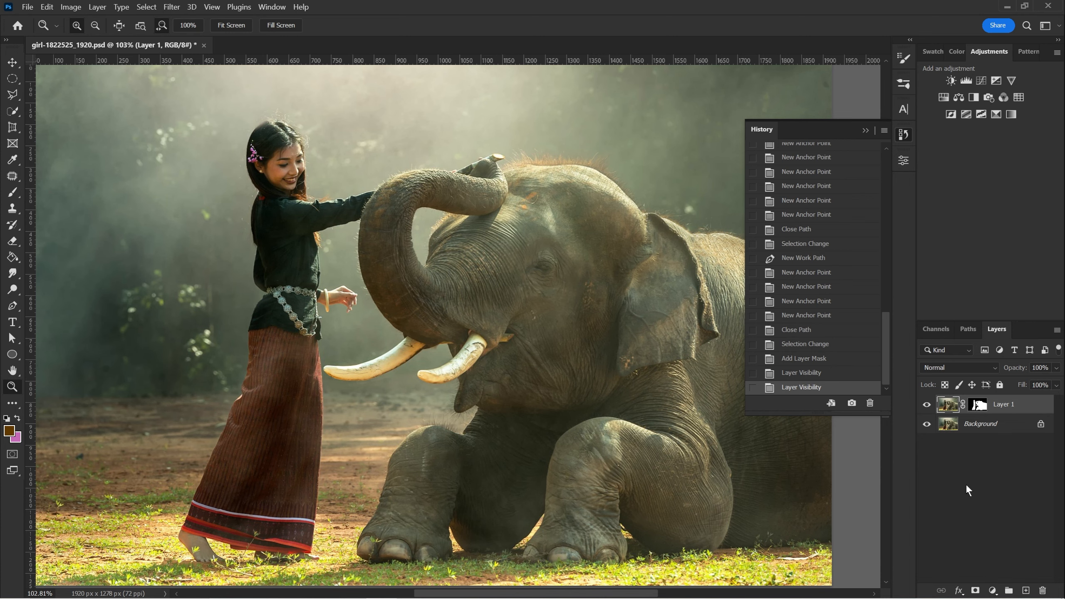
{"action": "left_click", "coordinate": [865, 130]}
{"action": "left_click_drag", "start_coordinate": [461, 375], "coordinate": [489, 361]}
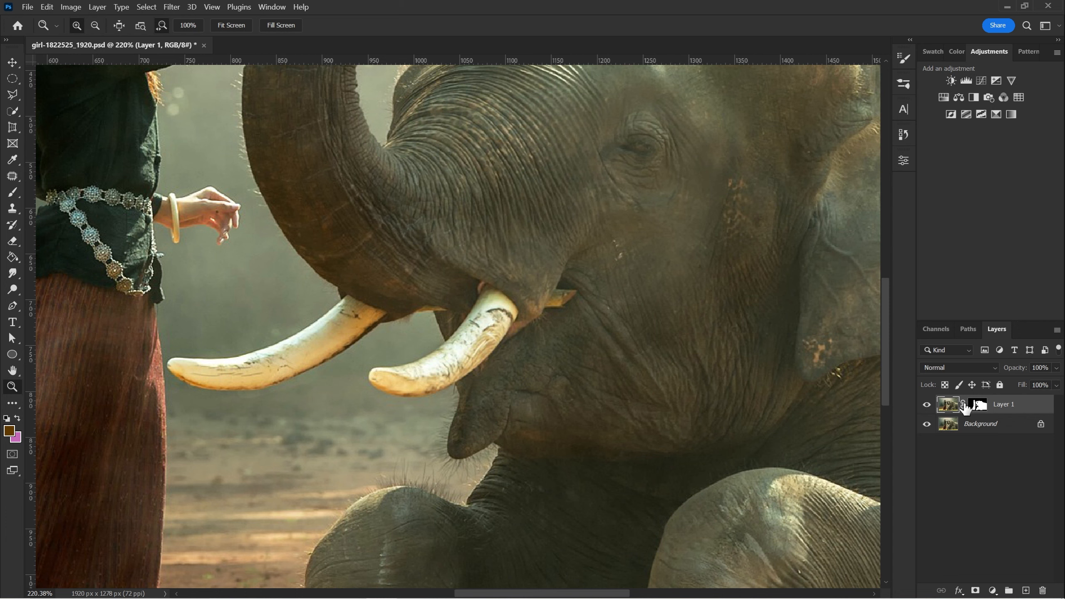
{"action": "left_click_drag", "start_coordinate": [642, 344], "coordinate": [735, 406]}
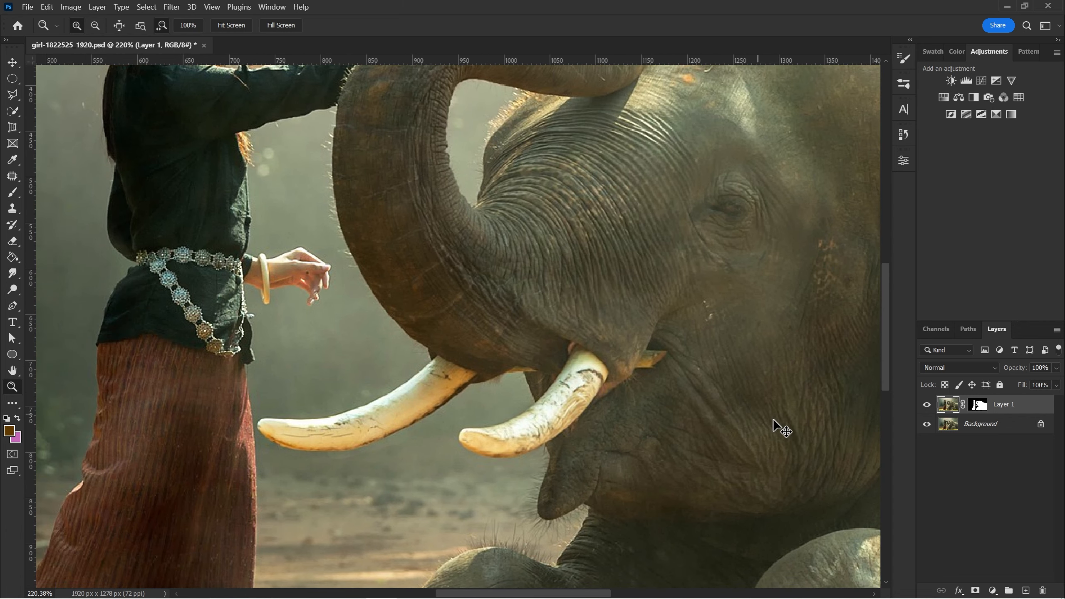
Duplicate the masked Layer 1 and apply the layer mask on the copy.
{"action": "key", "text": "ctrl+j"}
{"action": "right_click", "coordinate": [975, 401]}
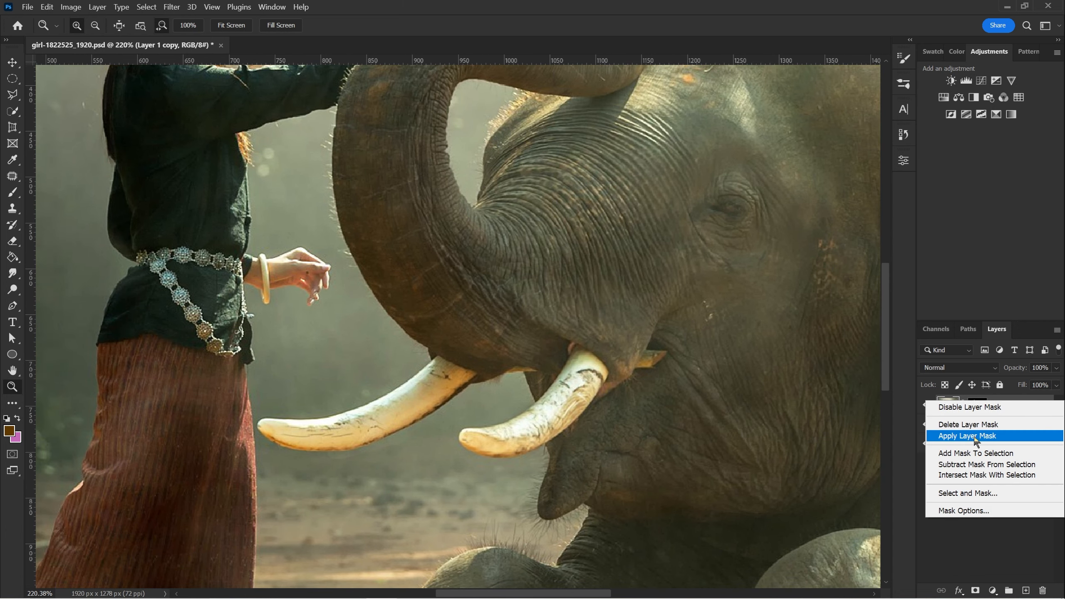
{"action": "left_click", "coordinate": [974, 436]}
Start a Pen path at the tip of the right-hand tusk and trace along its lower edge.
{"action": "left_click_drag", "start_coordinate": [453, 378], "coordinate": [469, 374]}
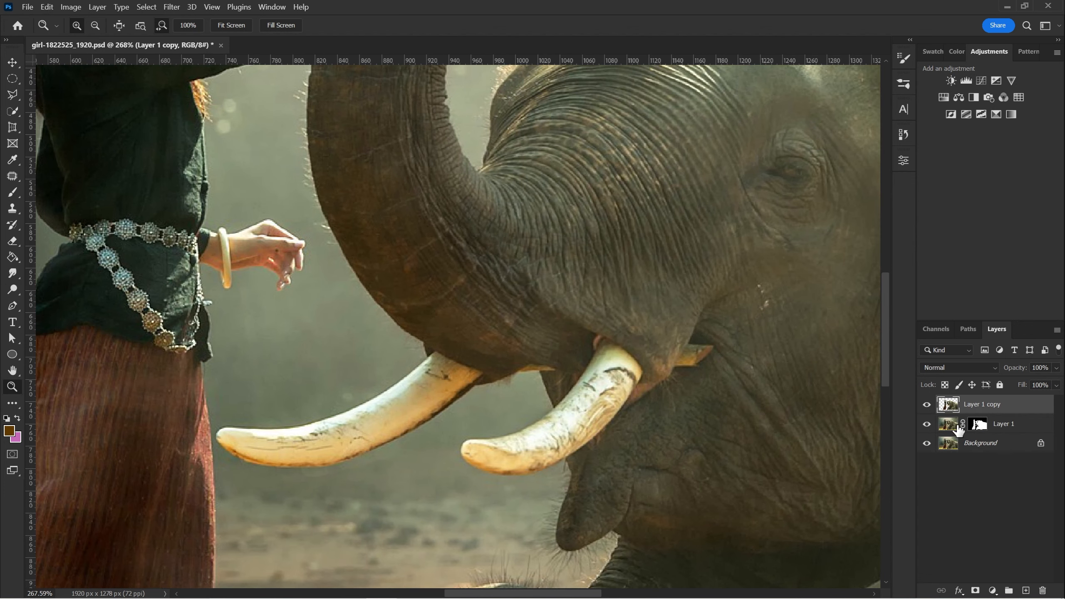
{"action": "left_click_drag", "start_coordinate": [536, 408], "coordinate": [715, 381]}
{"action": "left_click_drag", "start_coordinate": [647, 375], "coordinate": [646, 357]}
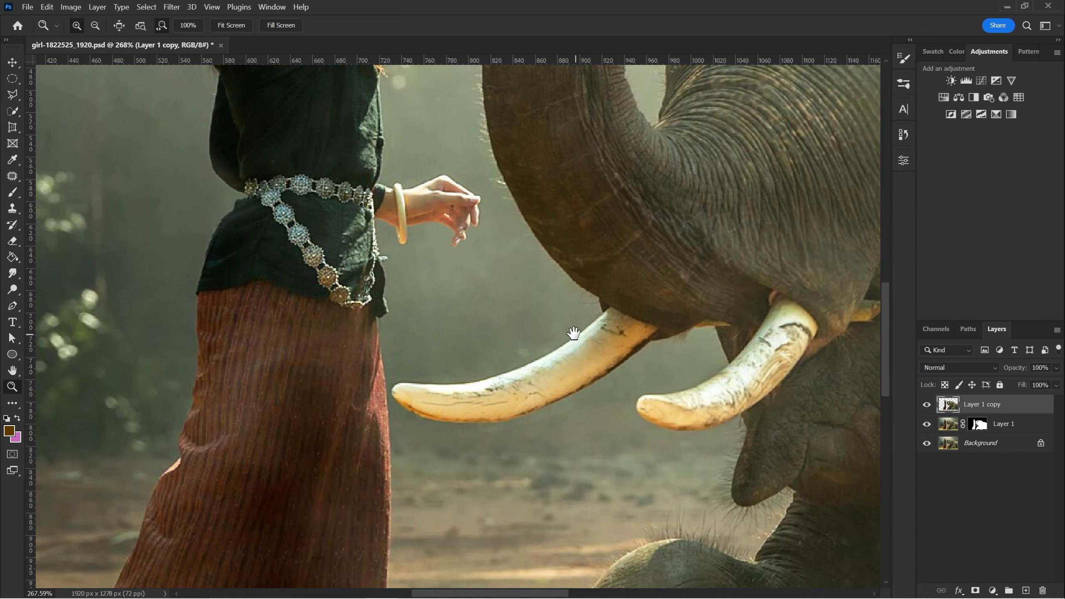
{"action": "left_click_drag", "start_coordinate": [567, 335], "coordinate": [495, 292]}
{"action": "left_click_drag", "start_coordinate": [628, 275], "coordinate": [525, 273]}
{"action": "key", "text": "p"}
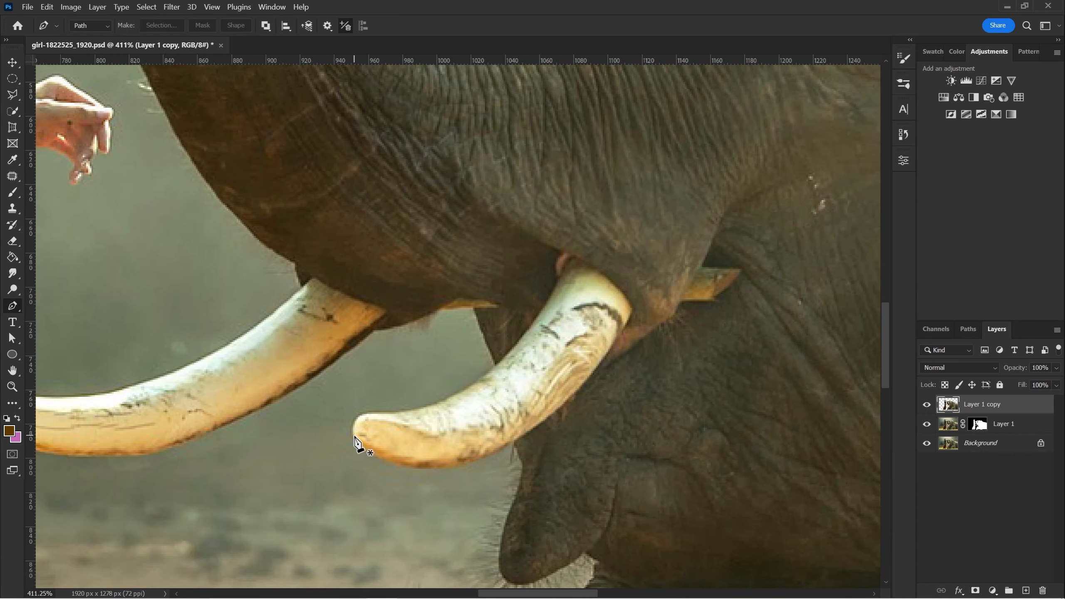
{"action": "left_click_drag", "start_coordinate": [398, 519], "coordinate": [431, 519]}
{"action": "left_click_drag", "start_coordinate": [316, 394], "coordinate": [325, 408]}
{"action": "left_click_drag", "start_coordinate": [419, 443], "coordinate": [437, 442]}
{"action": "left_click_drag", "start_coordinate": [559, 426], "coordinate": [586, 413]}
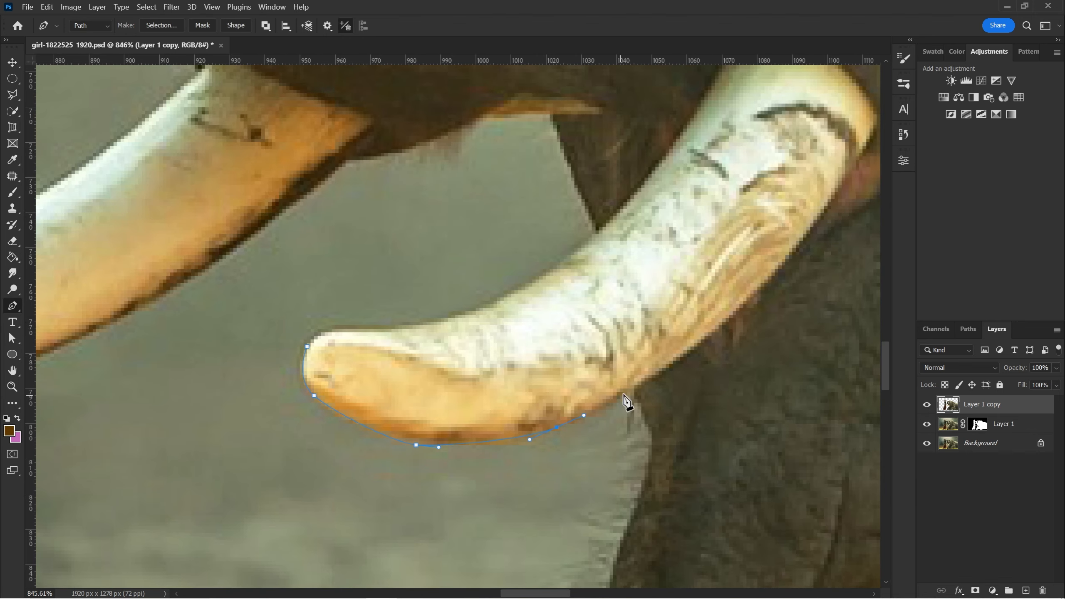
{"action": "left_click_drag", "start_coordinate": [657, 373], "coordinate": [679, 359]}
Continue the path up the right-hand tusk's outer edge and around its base at the mouth.
{"action": "left_click_drag", "start_coordinate": [671, 365], "coordinate": [532, 417]}
{"action": "left_click_drag", "start_coordinate": [621, 342], "coordinate": [633, 329]}
{"action": "left_click_drag", "start_coordinate": [705, 236], "coordinate": [712, 216]}
{"action": "left_click", "coordinate": [707, 287]}
{"action": "left_click_drag", "start_coordinate": [760, 154], "coordinate": [731, 356]}
{"action": "left_click_drag", "start_coordinate": [658, 266], "coordinate": [645, 263]}
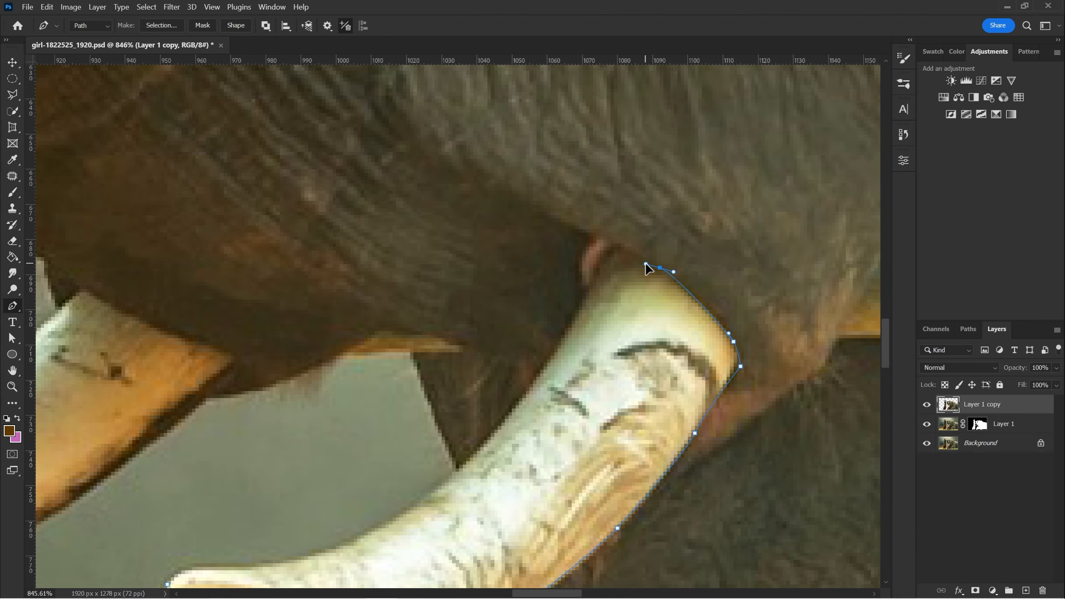
{"action": "left_click", "coordinate": [616, 246]}
{"action": "left_click_drag", "start_coordinate": [585, 292], "coordinate": [582, 306]}
Trace the right-hand tusk's upper edge back to the tip, close the path, and convert it to a selection.
{"action": "left_click_drag", "start_coordinate": [582, 305], "coordinate": [645, 214]}
{"action": "left_click", "coordinate": [535, 361]}
{"action": "left_click", "coordinate": [462, 422]}
{"action": "left_click", "coordinate": [437, 438]}
{"action": "left_click", "coordinate": [402, 455]}
{"action": "left_click", "coordinate": [360, 466]}
{"action": "left_click", "coordinate": [316, 479]}
{"action": "left_click", "coordinate": [229, 492]}
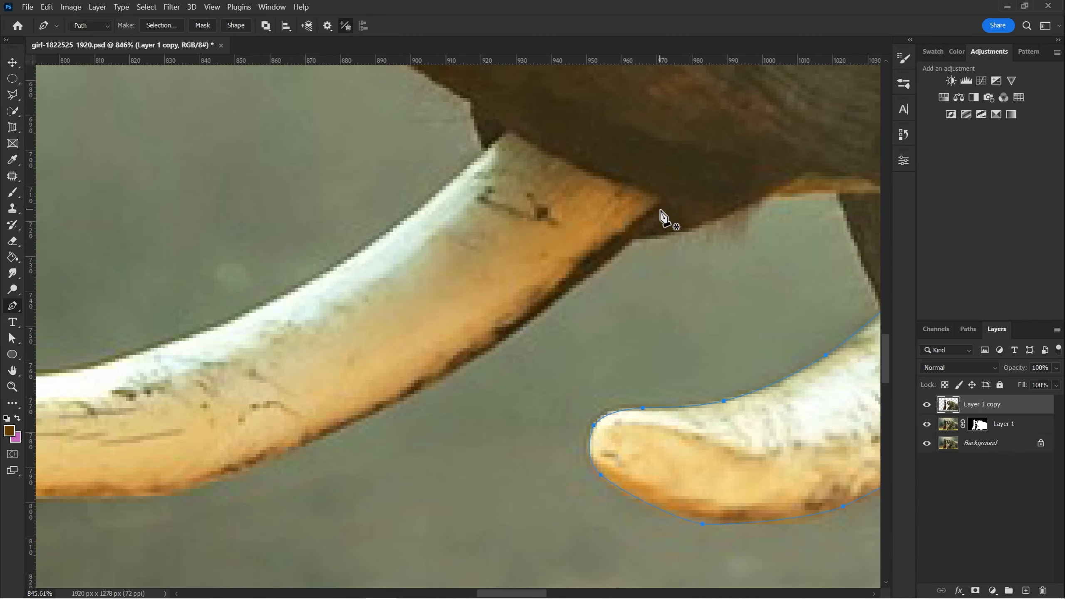
{"action": "left_click", "coordinate": [558, 139]}
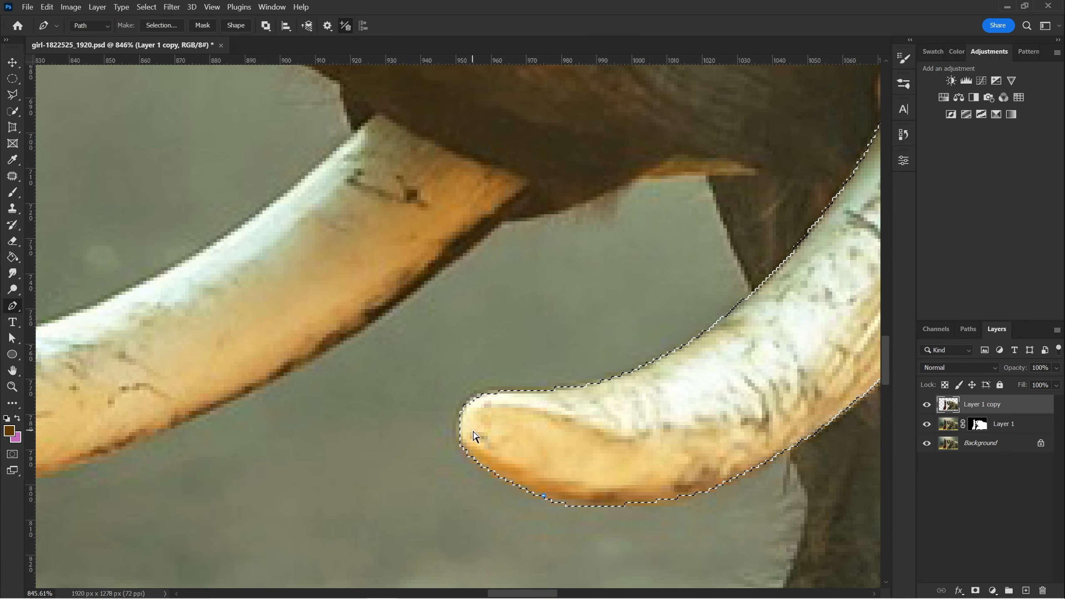
Start a new Pen path at the left-hand tusk's base and trace its underside to the tip.
{"action": "left_click_drag", "start_coordinate": [473, 431], "coordinate": [589, 502]}
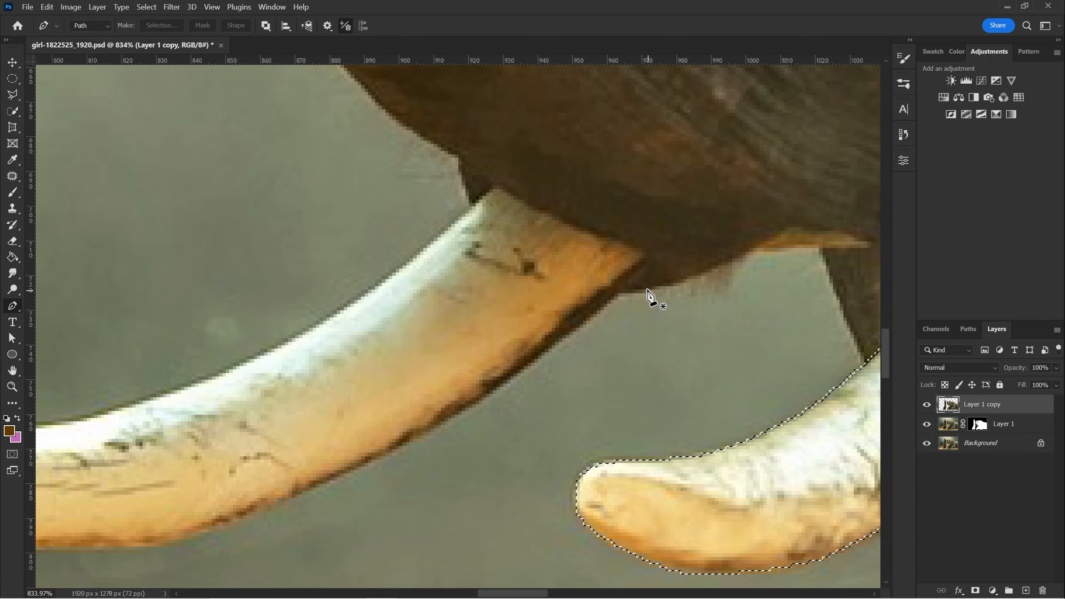
{"action": "left_click", "coordinate": [637, 283]}
{"action": "left_click", "coordinate": [524, 370]}
{"action": "left_click_drag", "start_coordinate": [285, 513], "coordinate": [515, 423]}
{"action": "left_click", "coordinate": [510, 422]}
{"action": "left_click_drag", "start_coordinate": [210, 459], "coordinate": [513, 466]}
{"action": "left_click_drag", "start_coordinate": [417, 442], "coordinate": [343, 399]}
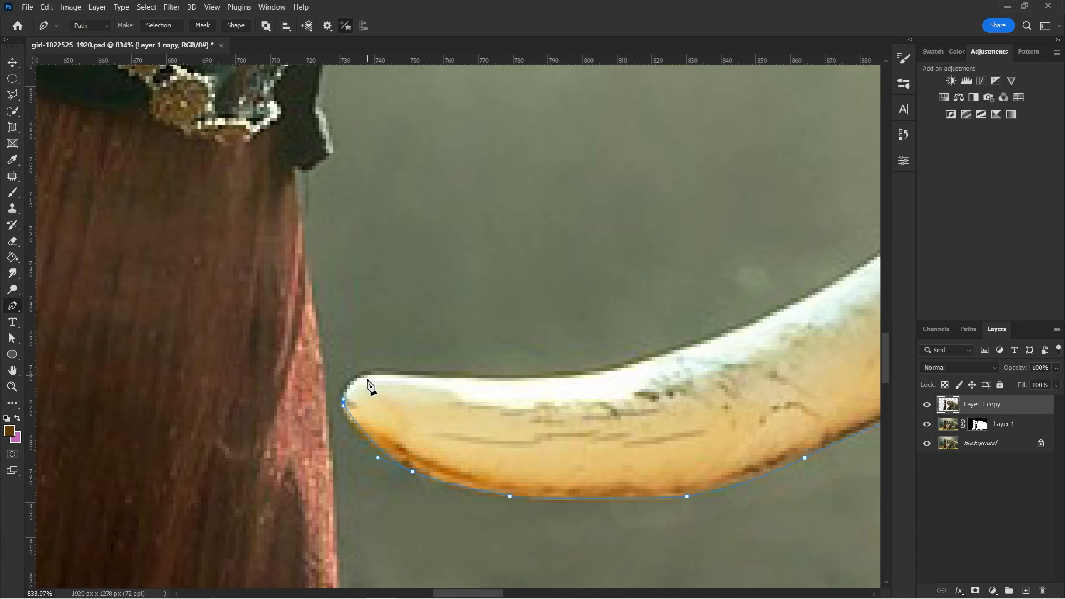
Trace the path from the left-hand tusk's tip along its upper edge toward the base.
{"action": "left_click", "coordinate": [531, 378]}
{"action": "left_click", "coordinate": [589, 375]}
{"action": "left_click_drag", "start_coordinate": [613, 367], "coordinate": [445, 380]}
{"action": "left_click", "coordinate": [490, 370]}
{"action": "left_click", "coordinate": [532, 352]}
{"action": "left_click_drag", "start_coordinate": [532, 353], "coordinate": [412, 404]}
{"action": "left_click_drag", "start_coordinate": [467, 383], "coordinate": [483, 378]}
{"action": "left_click_drag", "start_coordinate": [581, 324], "coordinate": [589, 317]}
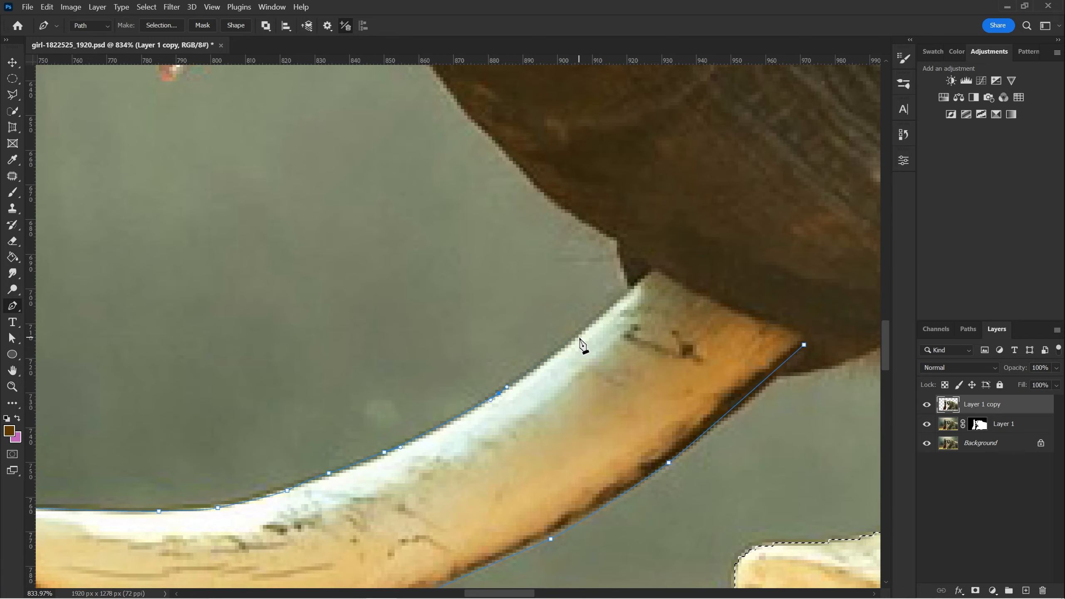
Close the path around the left-hand tusk's base and select an anchor on its underside for adjustment.
{"action": "left_click", "coordinate": [575, 337]}
{"action": "left_click_drag", "start_coordinate": [655, 271], "coordinate": [663, 271]}
{"action": "left_click_drag", "start_coordinate": [699, 296], "coordinate": [715, 307]}
{"action": "left_click", "coordinate": [797, 330]}
{"action": "left_click", "coordinate": [803, 344]}
{"action": "left_click_drag", "start_coordinate": [552, 542], "coordinate": [564, 452]}
{"action": "key", "text": "a"}
{"action": "left_click", "coordinate": [326, 538]}
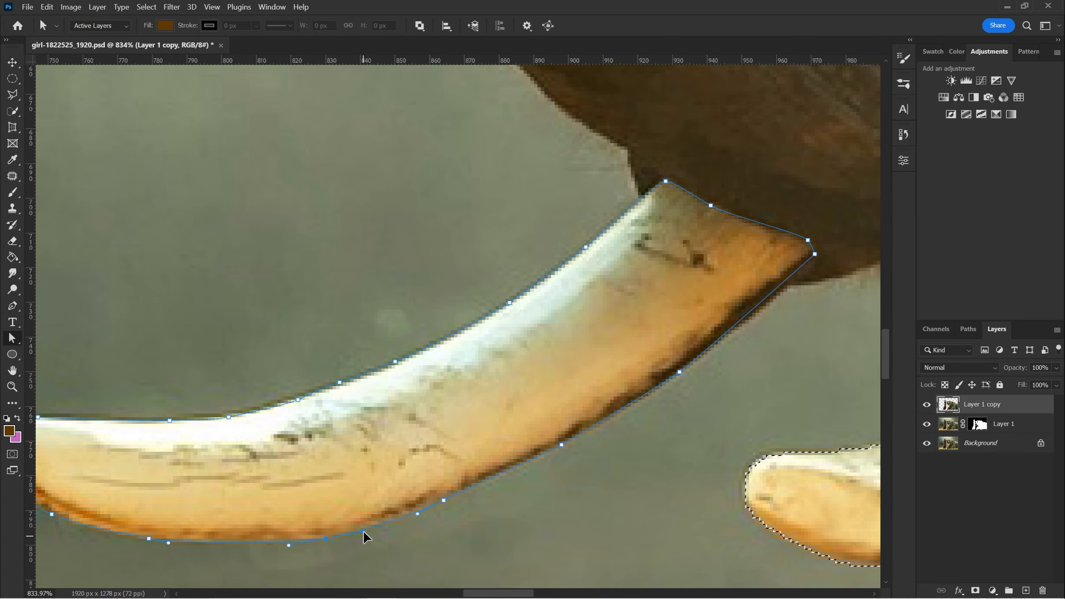
Convert the left-hand tusk path to a selection added to the existing right-hand tusk selection.
{"action": "right_click", "coordinate": [561, 91]}
{"action": "left_click", "coordinate": [602, 144]}
{"action": "key", "text": "Return"}
{"action": "key", "text": "z"}
{"action": "left_click", "coordinate": [485, 357], "text": "alt"}
{"action": "left_click_drag", "start_coordinate": [875, 317], "coordinate": [725, 357]}
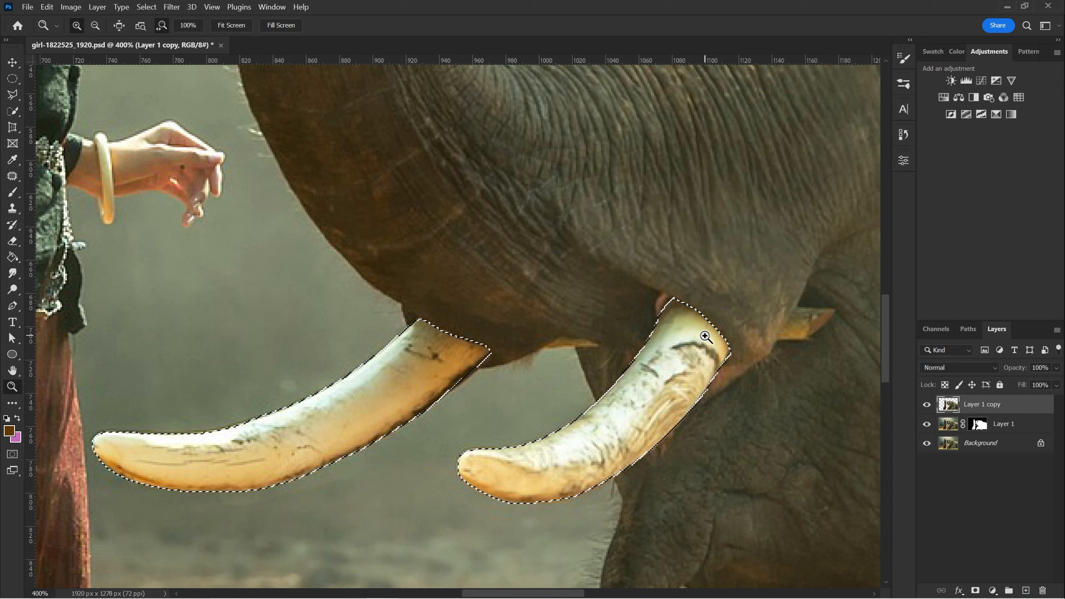
Mask Layer 1 copy to the tusk selection and apply the mask, leaving only the tusks on that layer.
{"action": "left_click", "coordinate": [975, 590]}
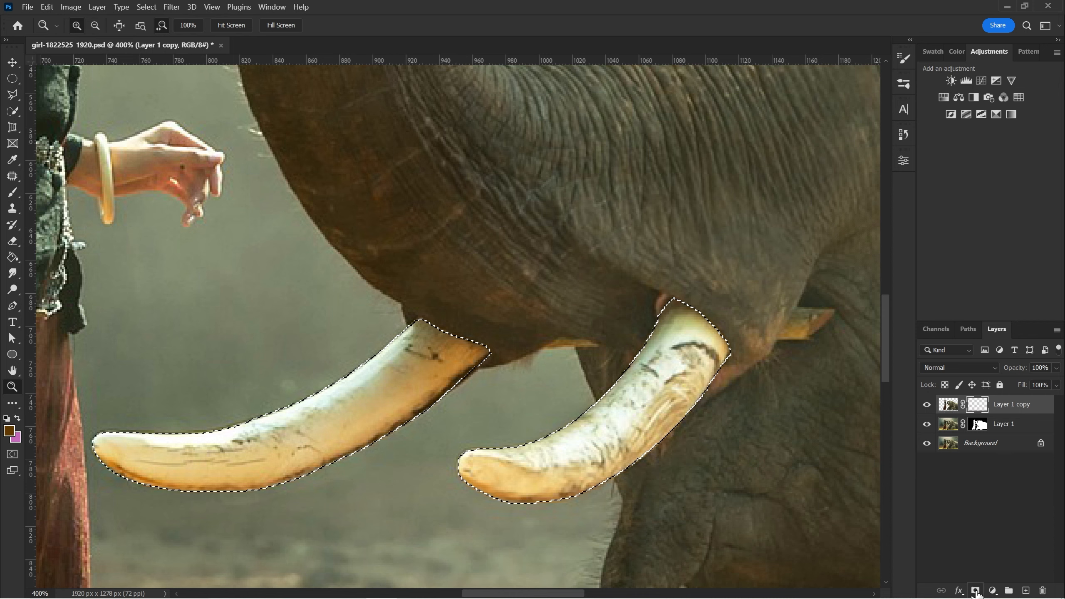
{"action": "right_click", "coordinate": [982, 406]}
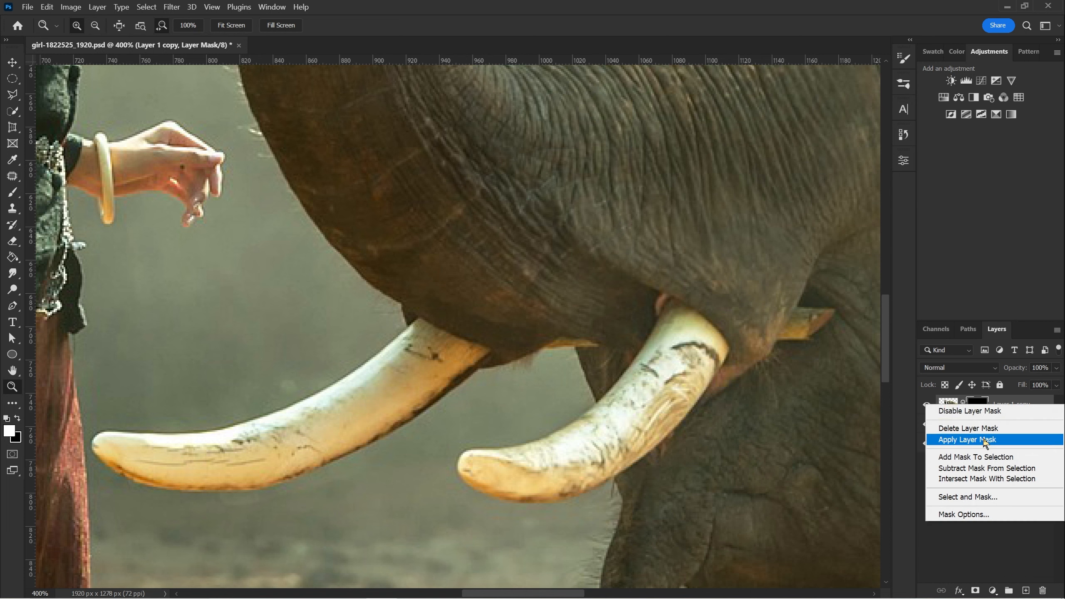
{"action": "left_click", "coordinate": [989, 403]}
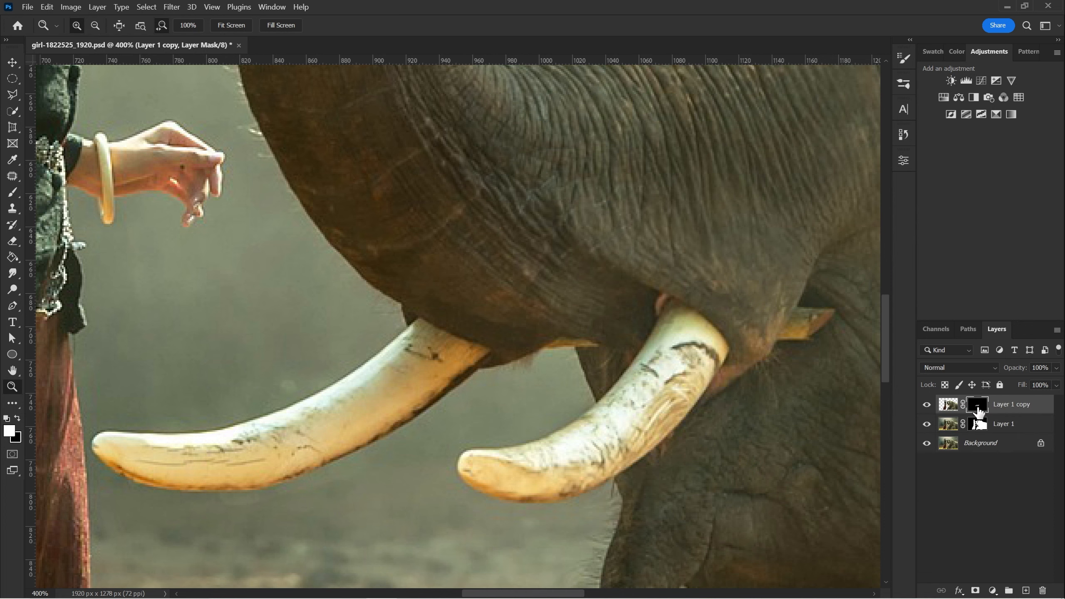
{"action": "right_click", "coordinate": [980, 403]}
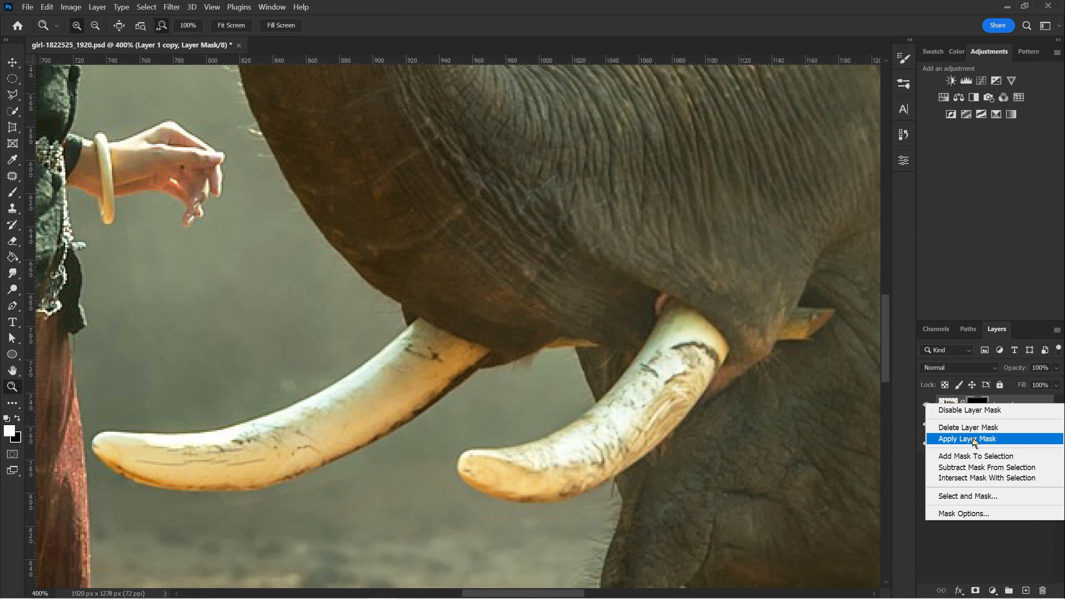
{"action": "left_click", "coordinate": [973, 439]}
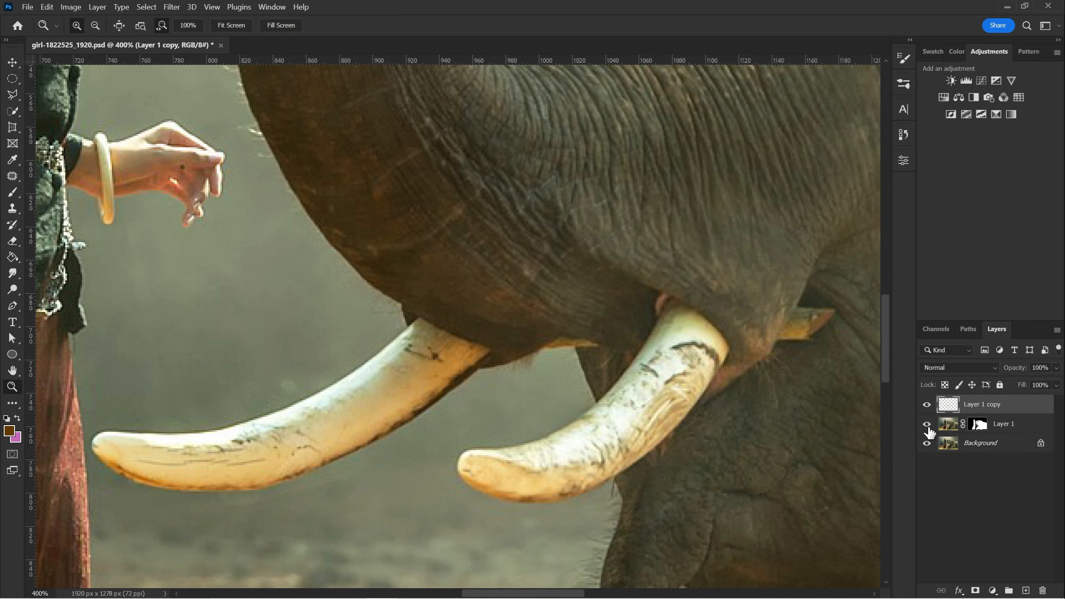
{"action": "left_click_drag", "start_coordinate": [725, 332], "coordinate": [685, 321]}
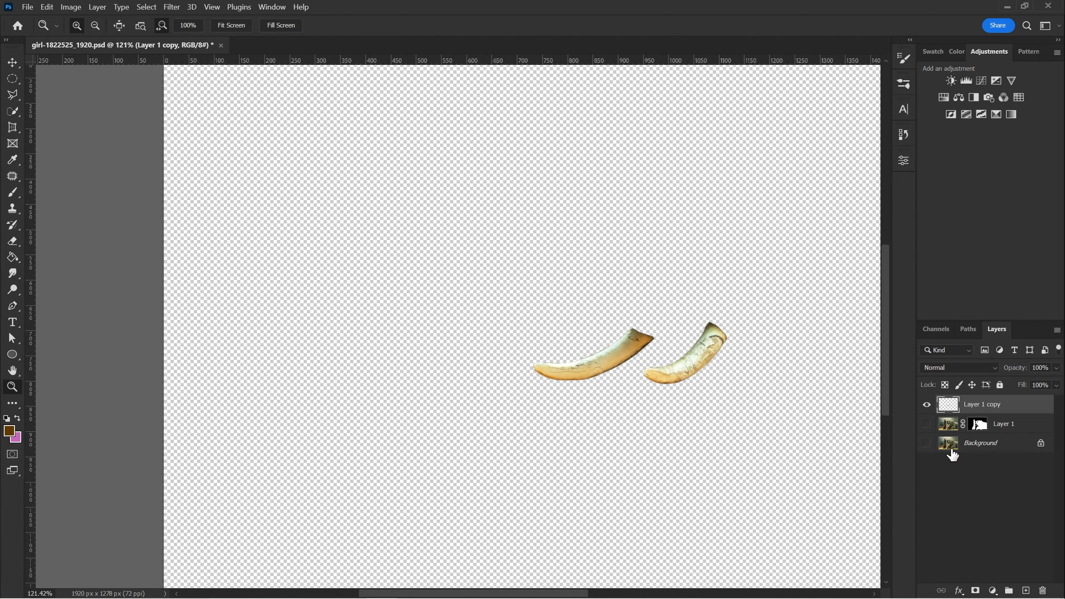
{"action": "left_click_drag", "start_coordinate": [926, 443], "coordinate": [925, 423]}
Add a Hue/Saturation adjustment layer above the tusks and clip it to Layer 1 copy.
{"action": "left_click_drag", "start_coordinate": [713, 326], "coordinate": [734, 315]}
{"action": "left_click_drag", "start_coordinate": [717, 307], "coordinate": [685, 298]}
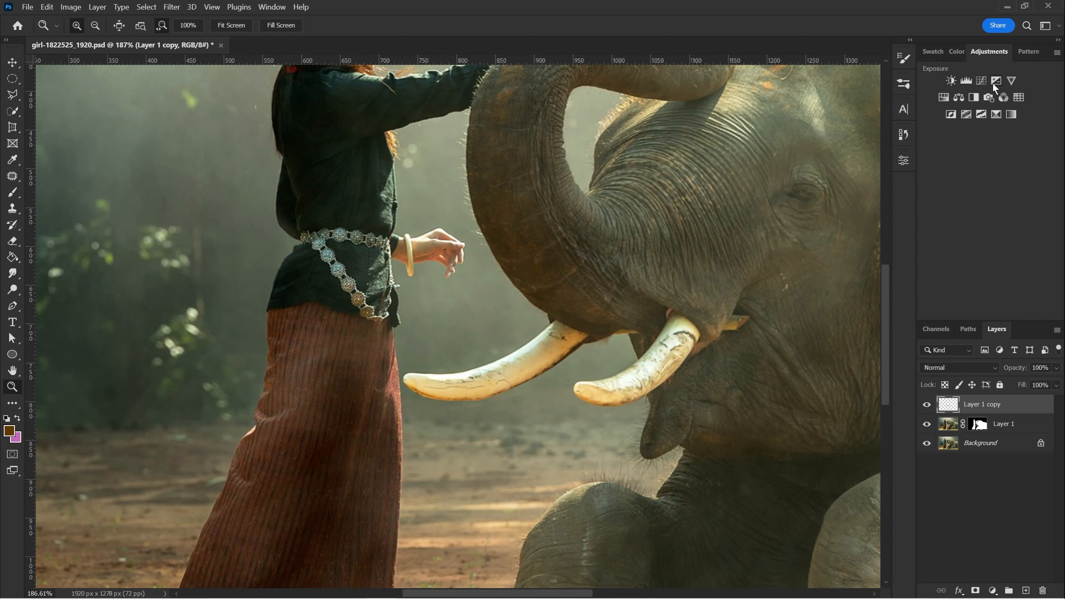
{"action": "left_click", "coordinate": [995, 590]}
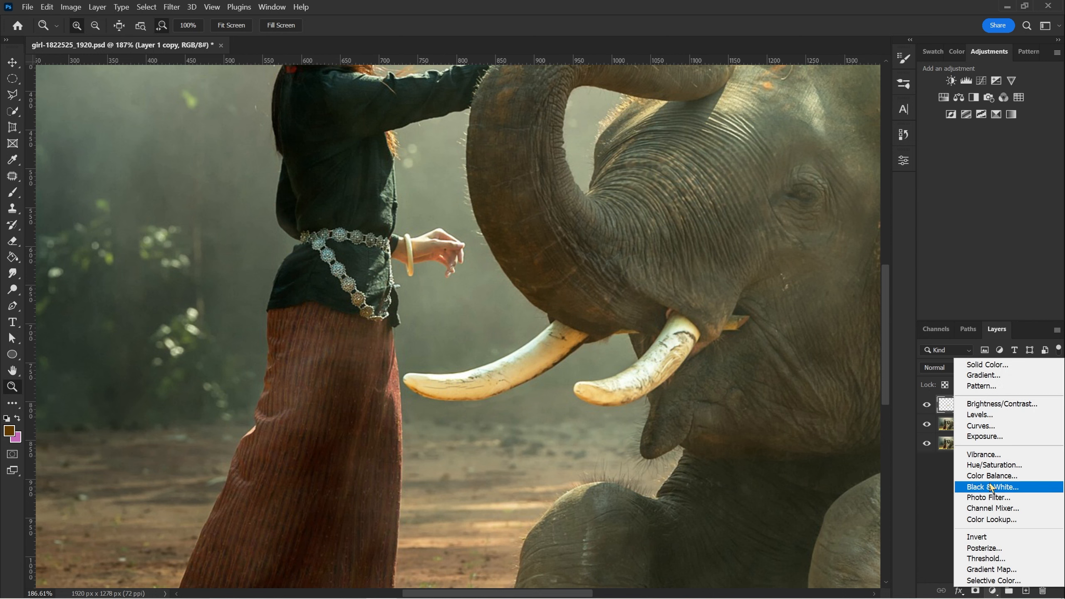
{"action": "left_click", "coordinate": [993, 465]}
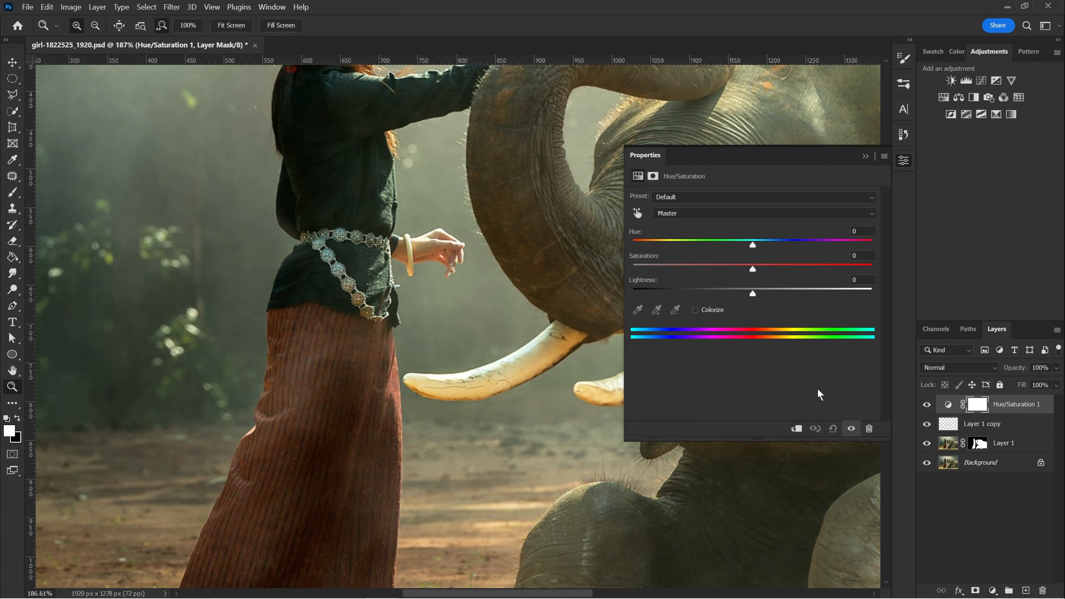
{"action": "left_click", "coordinate": [797, 429]}
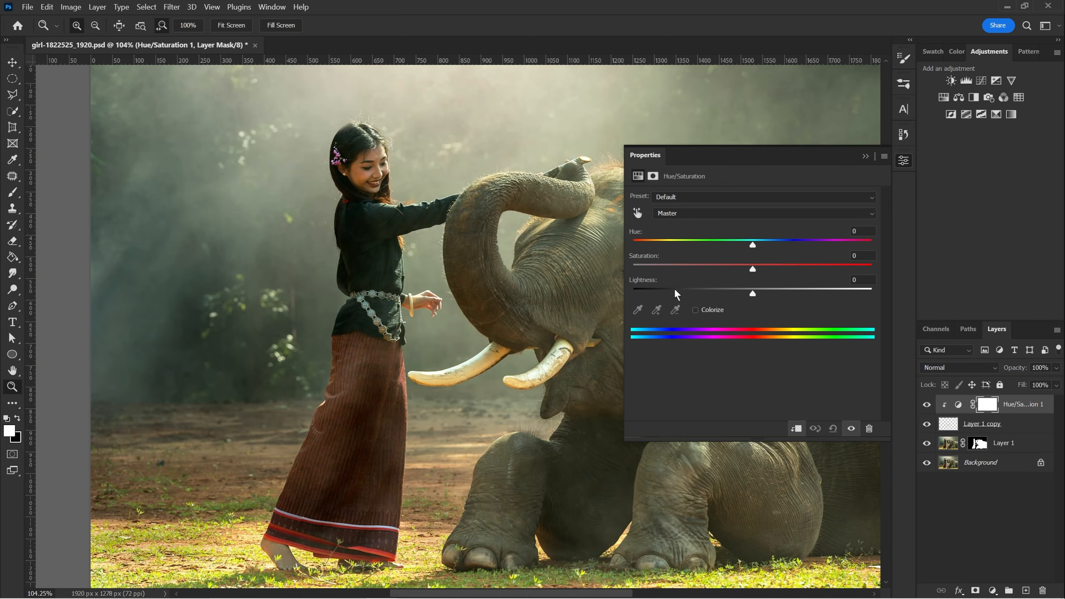
Colorize the tusks with a warm orange tint at hue 26 and a strong saturation.
{"action": "left_click", "coordinate": [708, 310]}
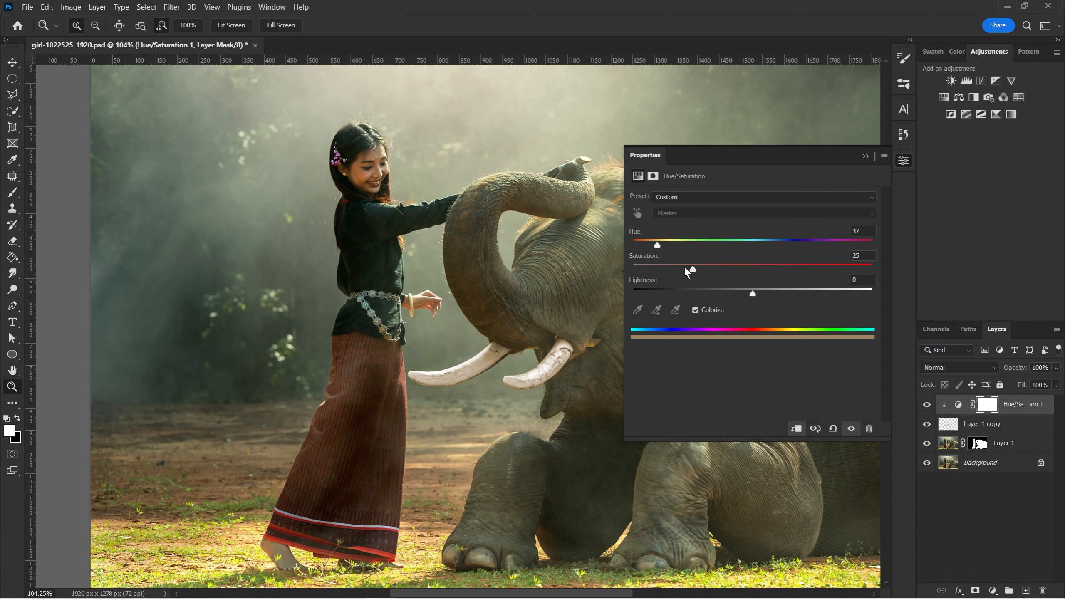
{"action": "left_click_drag", "start_coordinate": [694, 273], "coordinate": [762, 276]}
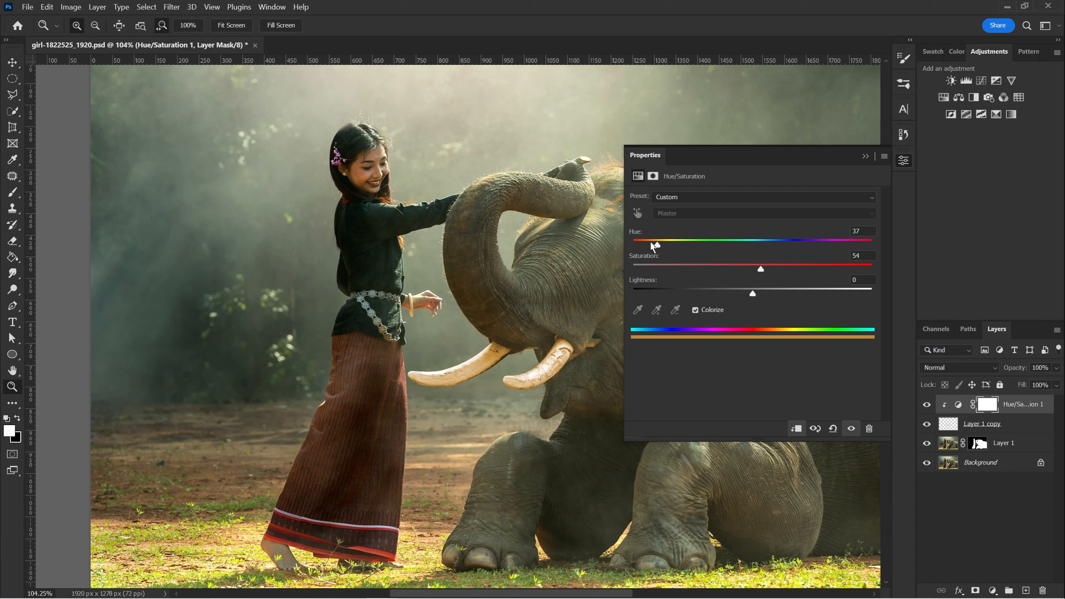
{"action": "left_click_drag", "start_coordinate": [659, 246], "coordinate": [764, 258]}
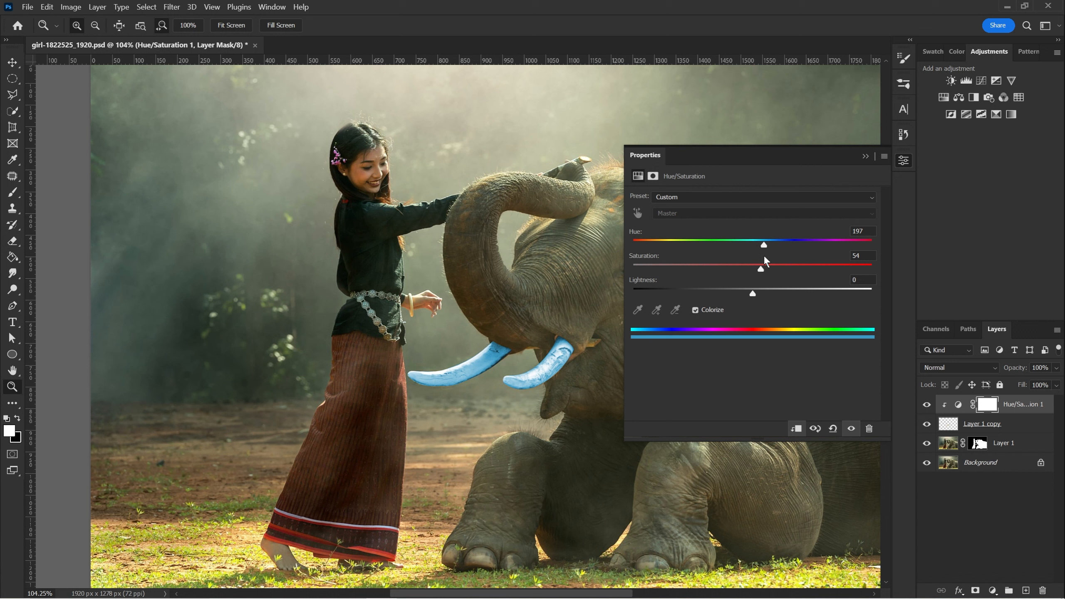
{"action": "left_click_drag", "start_coordinate": [764, 255], "coordinate": [650, 195]}
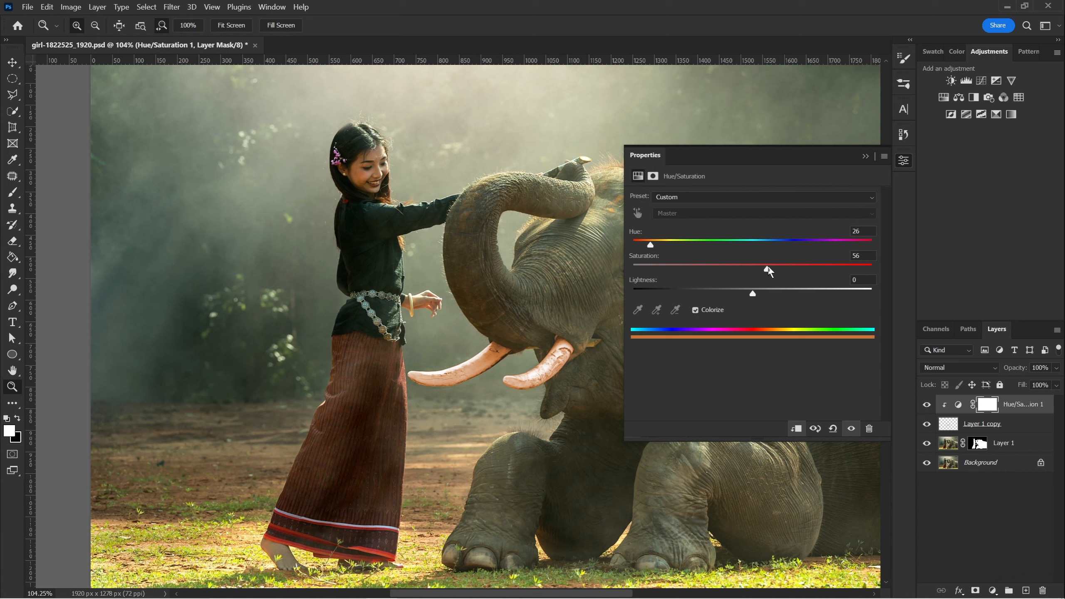
{"action": "left_click_drag", "start_coordinate": [768, 271], "coordinate": [801, 270]}
{"action": "left_click", "coordinate": [865, 157]}
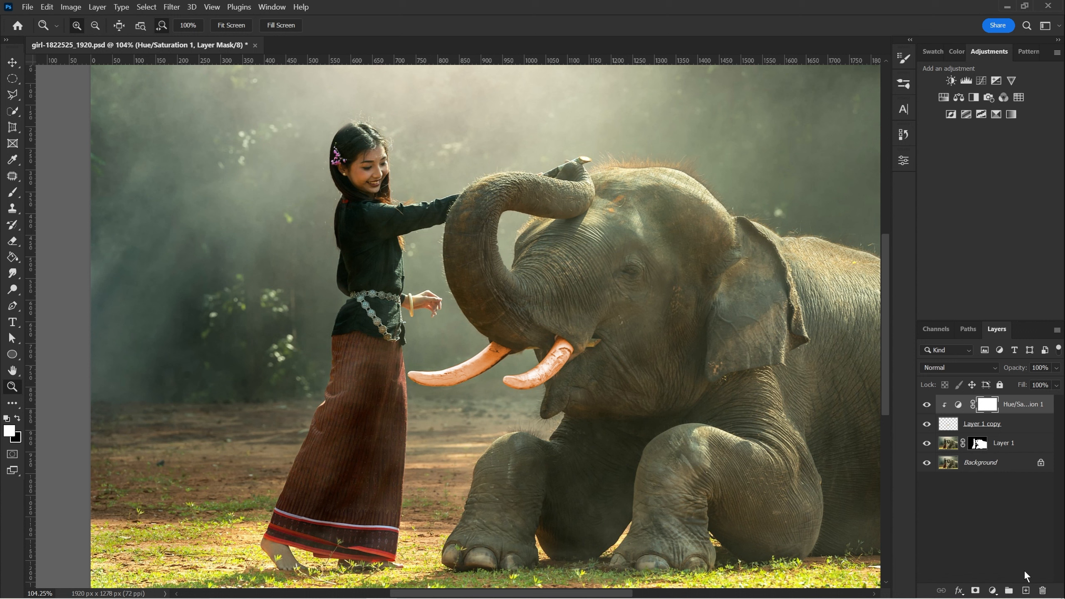
Create a new top layer and prepare a soft brush of size 199 with 46% flow.
{"action": "left_click", "coordinate": [1025, 590]}
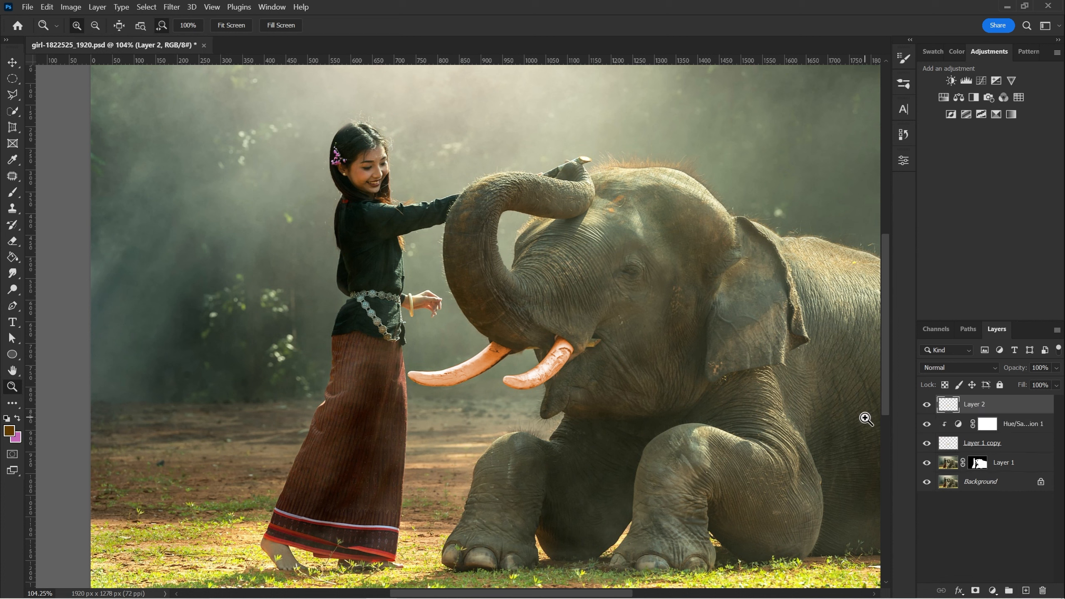
{"action": "key", "text": "b"}
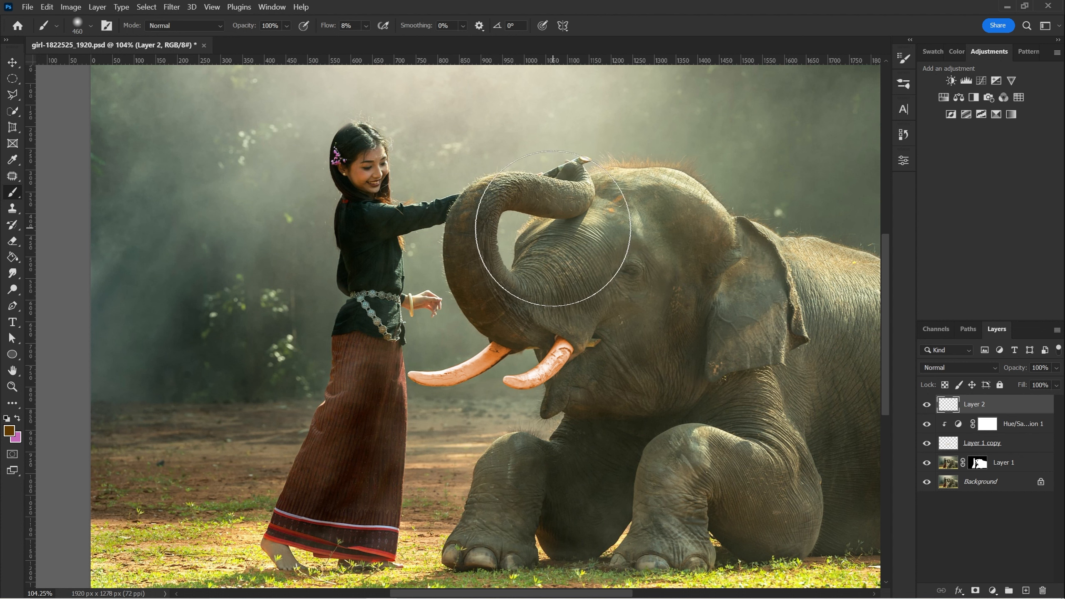
{"action": "left_click_drag", "start_coordinate": [571, 290], "coordinate": [503, 303]}
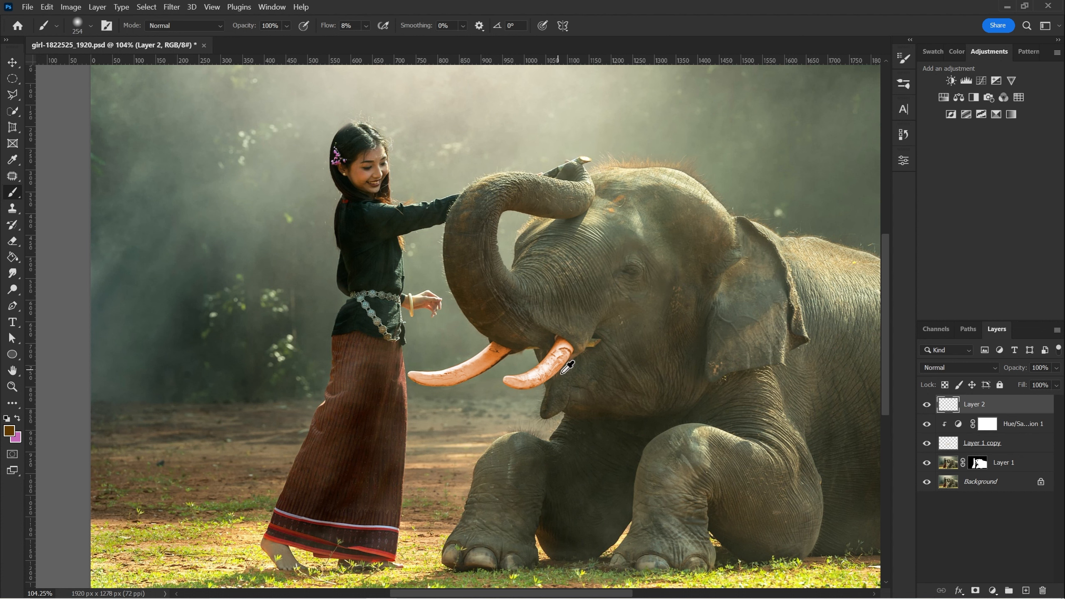
{"action": "mouse_move", "coordinate": [564, 376]}
{"action": "left_mouse_down"}
{"action": "mouse_move", "coordinate": [526, 384]}
{"action": "mouse_move", "coordinate": [545, 373]}
{"action": "left_mouse_up"}
{"action": "left_click_drag", "start_coordinate": [329, 34], "coordinate": [348, 35]}
Set Layer 2's blend mode to Linear Dodge (Add) and reduce the brush size to 152.
{"action": "left_click", "coordinate": [945, 366]}
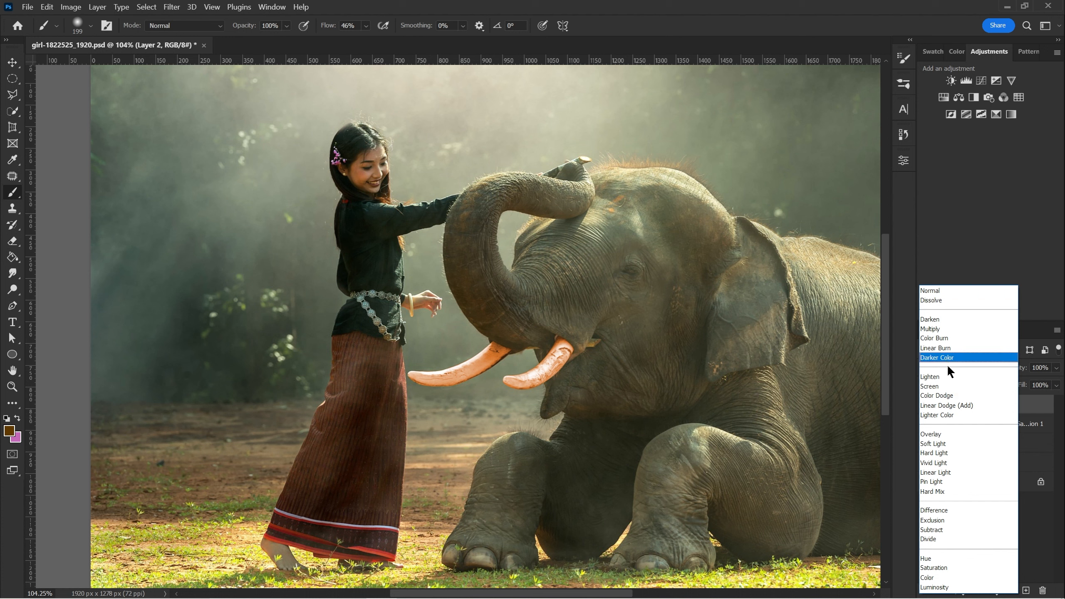
{"action": "left_click", "coordinate": [956, 407]}
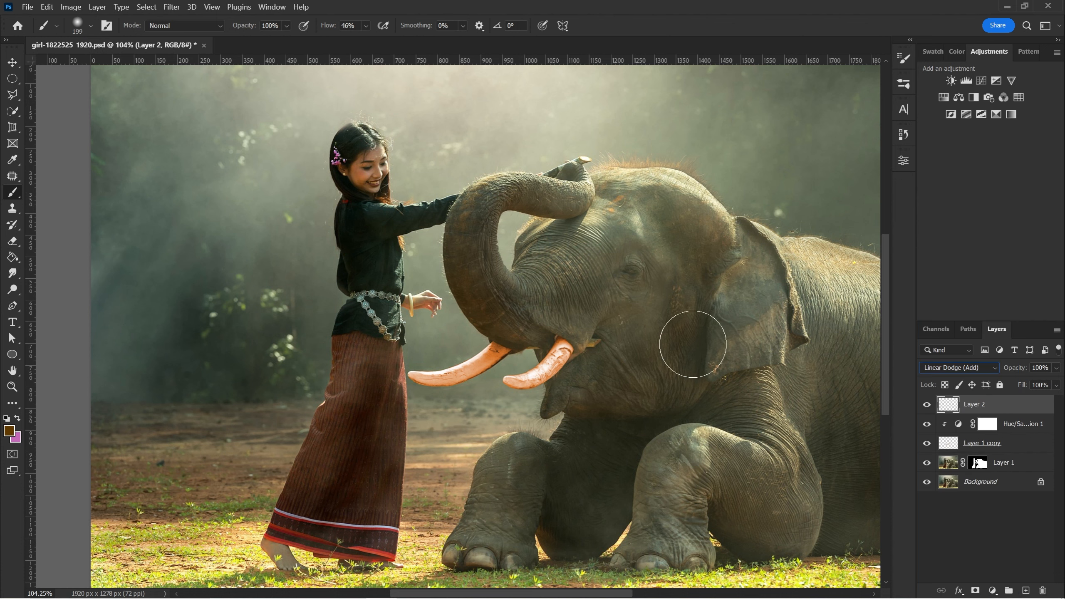
{"action": "mouse_move", "coordinate": [532, 369]}
{"action": "left_mouse_down", "text": "alt"}
{"action": "mouse_move", "coordinate": [514, 374]}
{"action": "mouse_move", "coordinate": [522, 381]}
{"action": "left_mouse_up", "text": "alt"}
Set the foreground color to orange ff9600 and paint a trial glow over the right-hand tusk.
{"action": "left_click", "coordinate": [9, 431]}
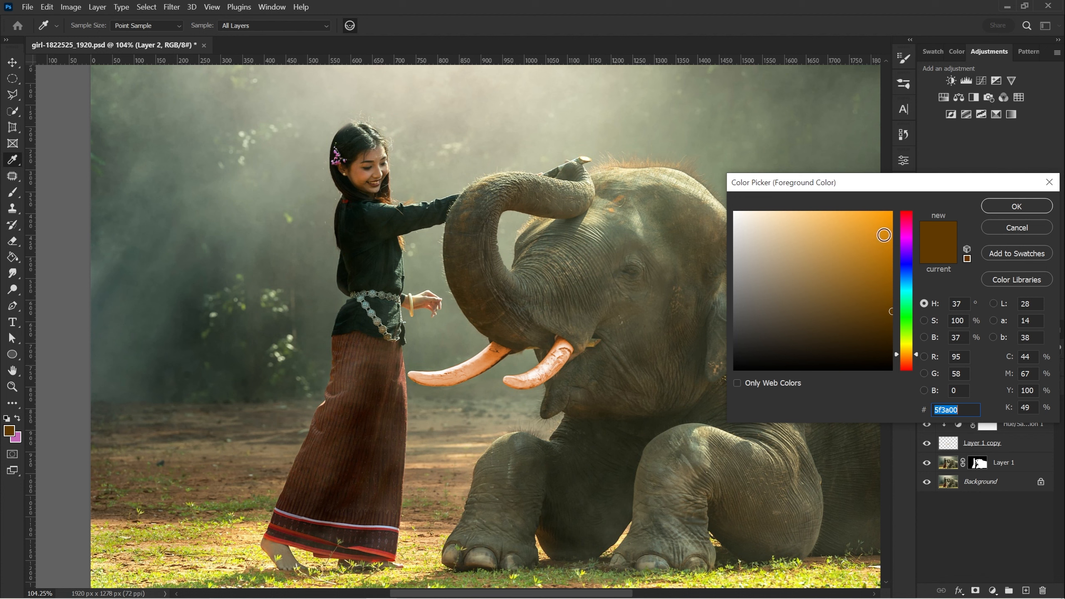
{"action": "left_click", "coordinate": [888, 227]}
{"action": "mouse_move", "coordinate": [888, 227]}
{"action": "left_mouse_down"}
{"action": "mouse_move", "coordinate": [899, 211]}
{"action": "mouse_move", "coordinate": [909, 356]}
{"action": "left_mouse_up"}
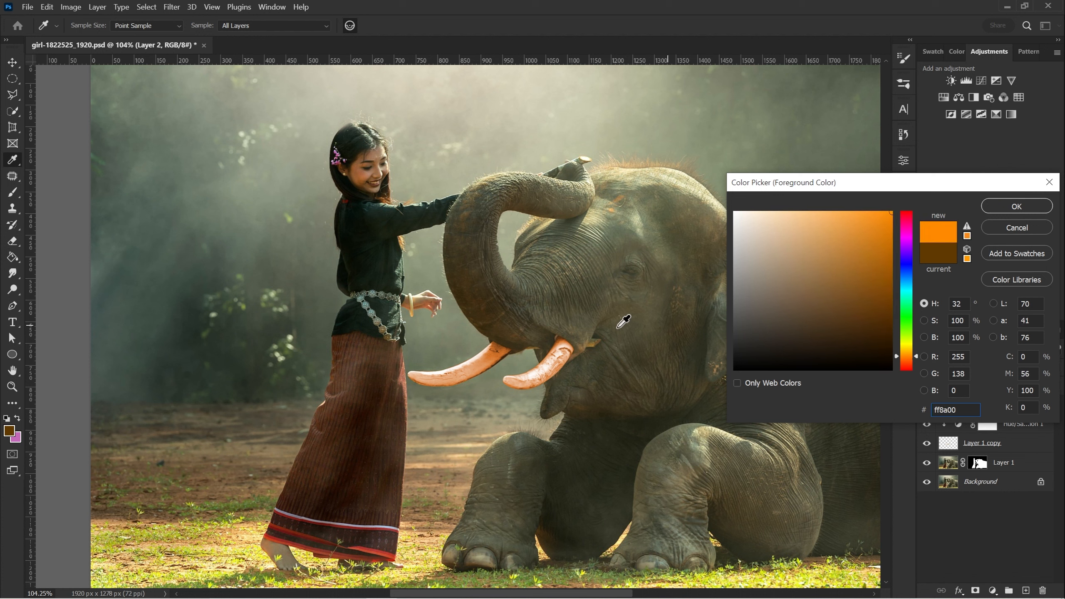
{"action": "left_click", "coordinate": [905, 354]}
{"action": "left_click", "coordinate": [1016, 206]}
{"action": "key", "text": "b"}
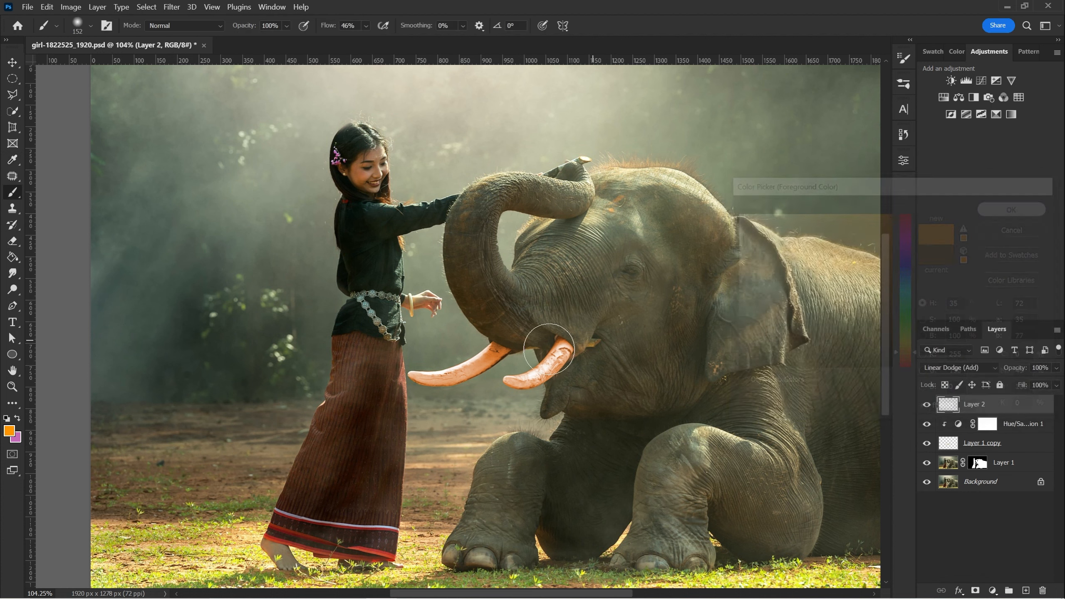
{"action": "left_click_drag", "start_coordinate": [520, 380], "coordinate": [561, 365]}
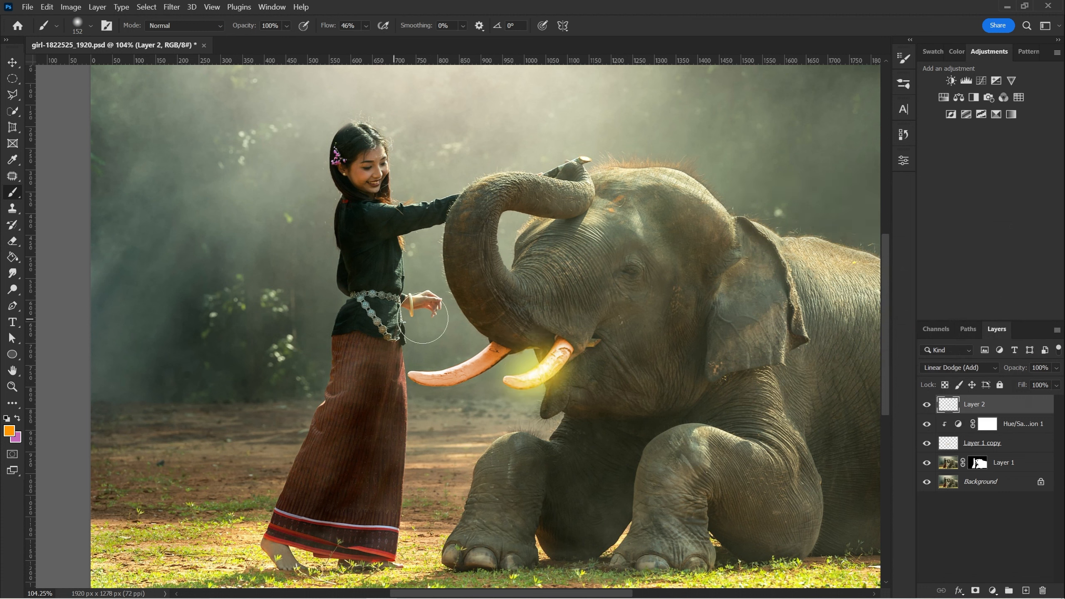
Lower the brush flow to 31% and undo the trial glow strokes on the tusks.
{"action": "left_click_drag", "start_coordinate": [326, 31], "coordinate": [319, 33]}
{"action": "left_click_drag", "start_coordinate": [427, 361], "coordinate": [441, 372]}
{"action": "key", "text": "ctrl+z"}
{"action": "key", "text": "ctrl+z"}
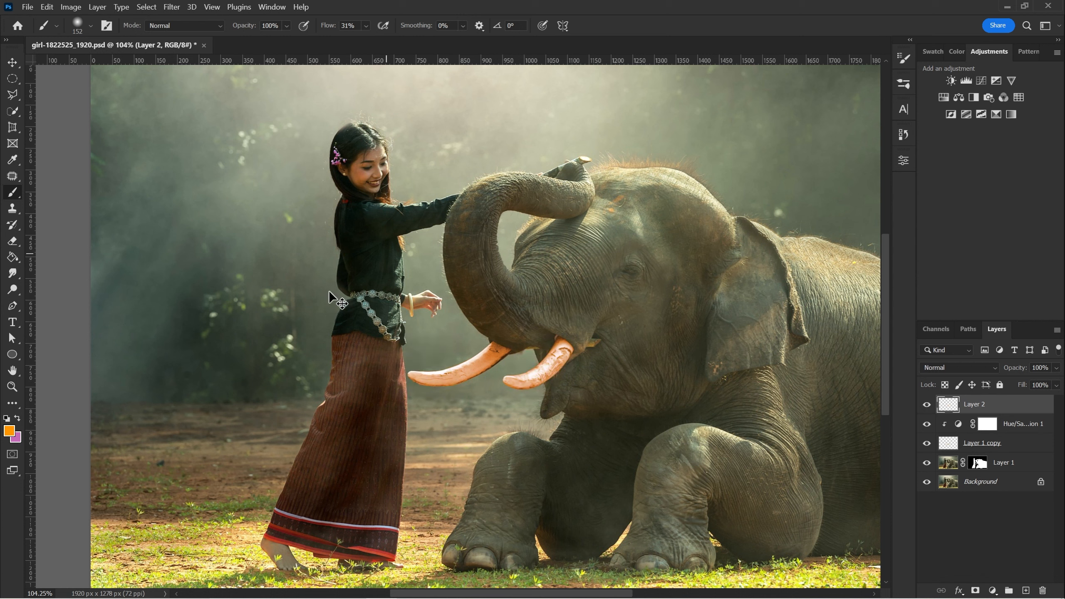
Try a glow stroke along the right-hand tusk in orange ff8400, and undo it.
{"action": "left_click", "coordinate": [9, 431]}
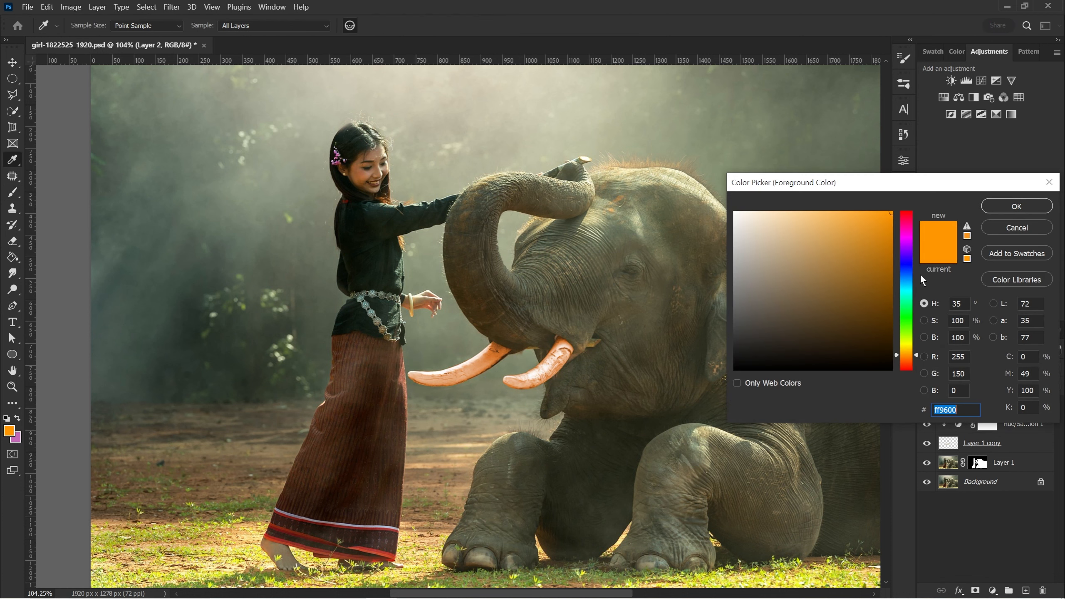
{"action": "left_click", "coordinate": [911, 357]}
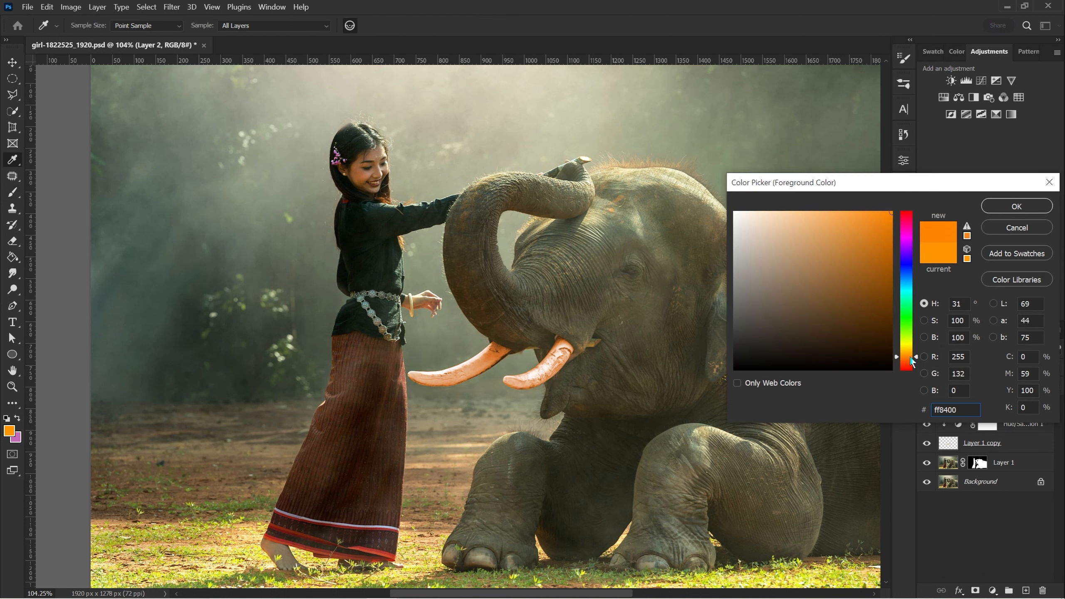
{"action": "left_click", "coordinate": [1016, 206]}
{"action": "left_click_drag", "start_coordinate": [524, 380], "coordinate": [562, 351]}
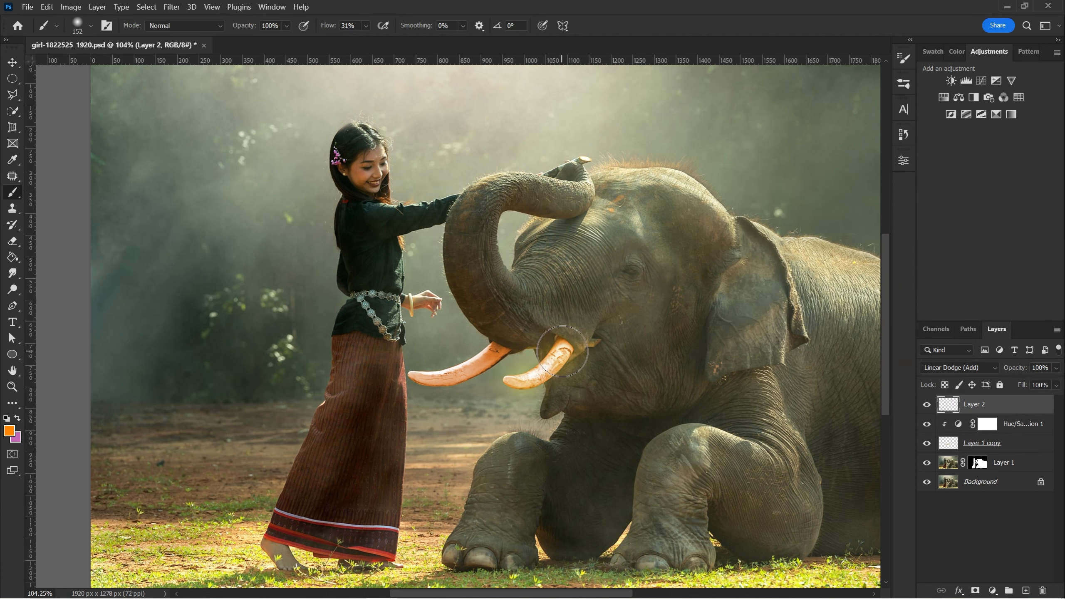
{"action": "key", "text": "ctrl+z"}
Try a glow on the right-hand tusk in deeper orange ff7200, and undo the strokes.
{"action": "left_click", "coordinate": [9, 431]}
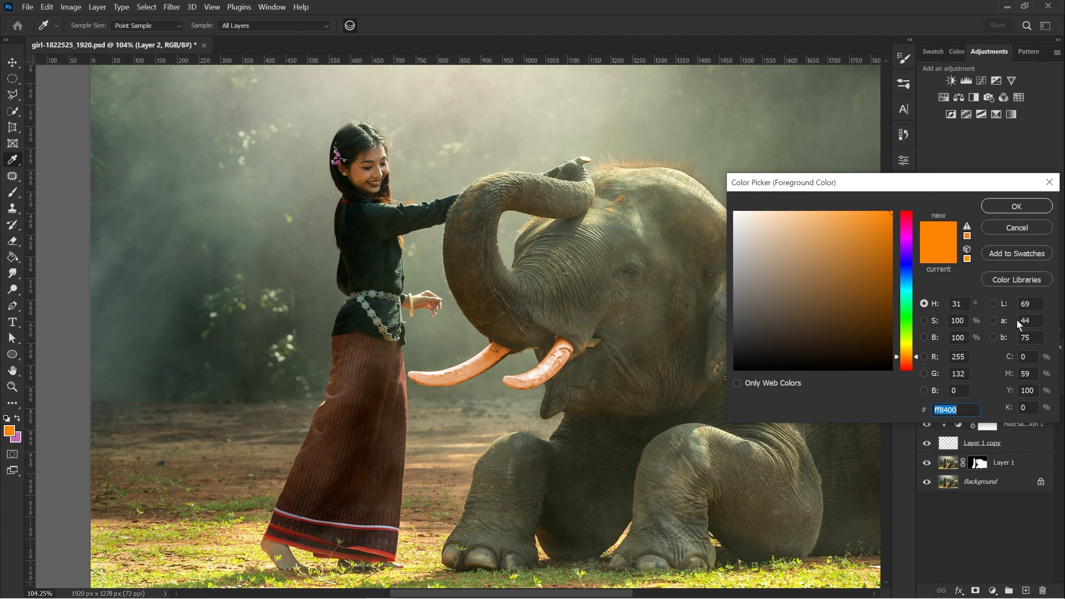
{"action": "left_click", "coordinate": [912, 359]}
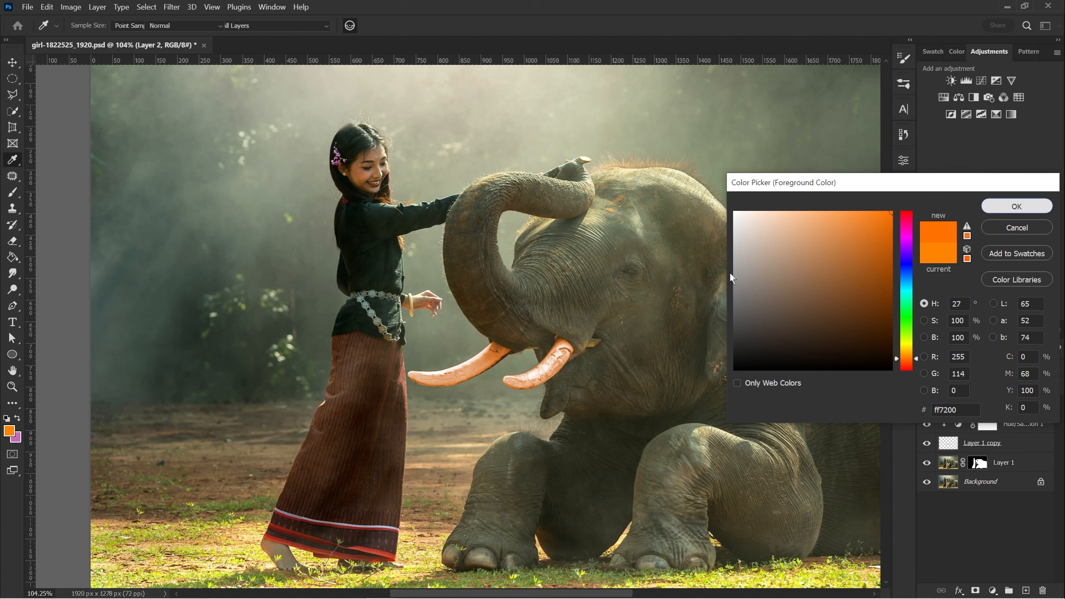
{"action": "left_click", "coordinate": [1017, 206]}
{"action": "mouse_move", "coordinate": [516, 383]}
{"action": "left_mouse_down"}
{"action": "mouse_move", "coordinate": [552, 361]}
{"action": "mouse_move", "coordinate": [551, 346]}
{"action": "left_mouse_up"}
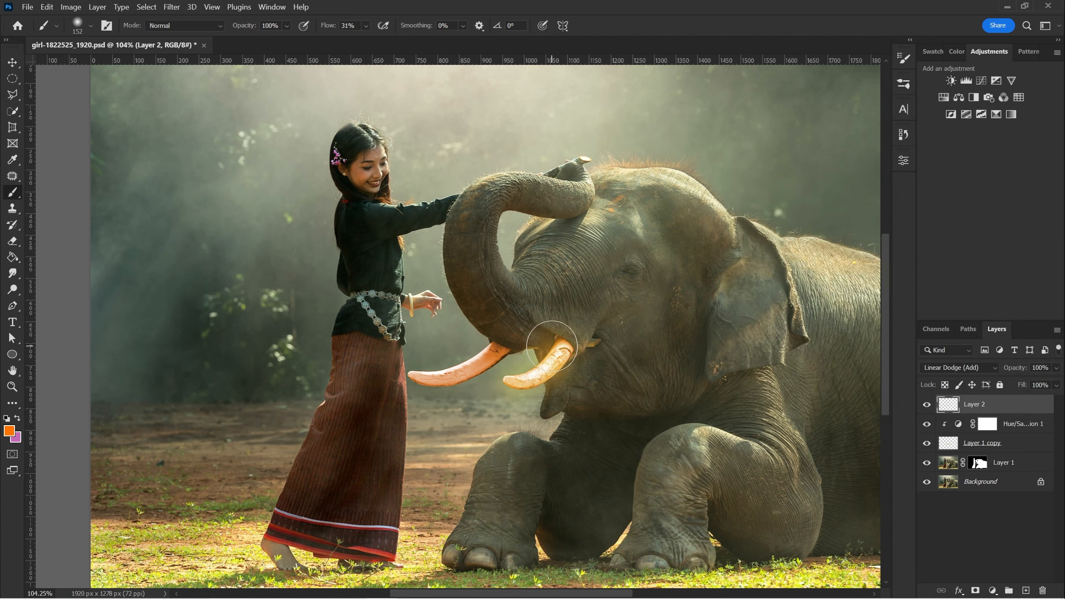
{"action": "key", "text": "ctrl+z"}
{"action": "key", "text": "ctrl+z"}
{"action": "key", "text": "ctrl+z"}
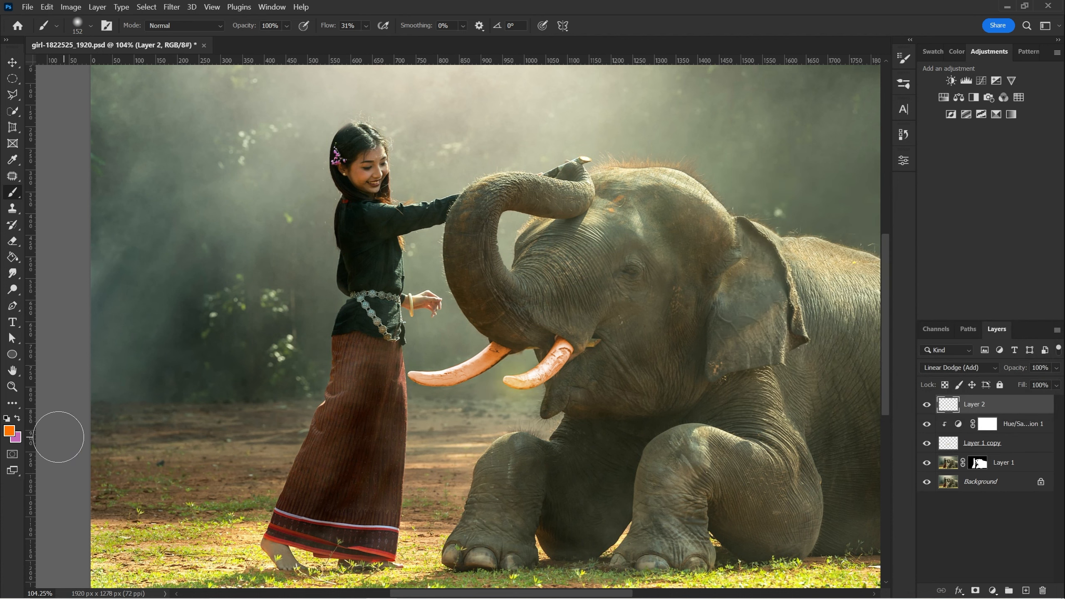
Set the foreground color to orange ff6600 and brush a soft glow along the right-hand tusk.
{"action": "left_click", "coordinate": [11, 433]}
{"action": "left_click", "coordinate": [910, 360]}
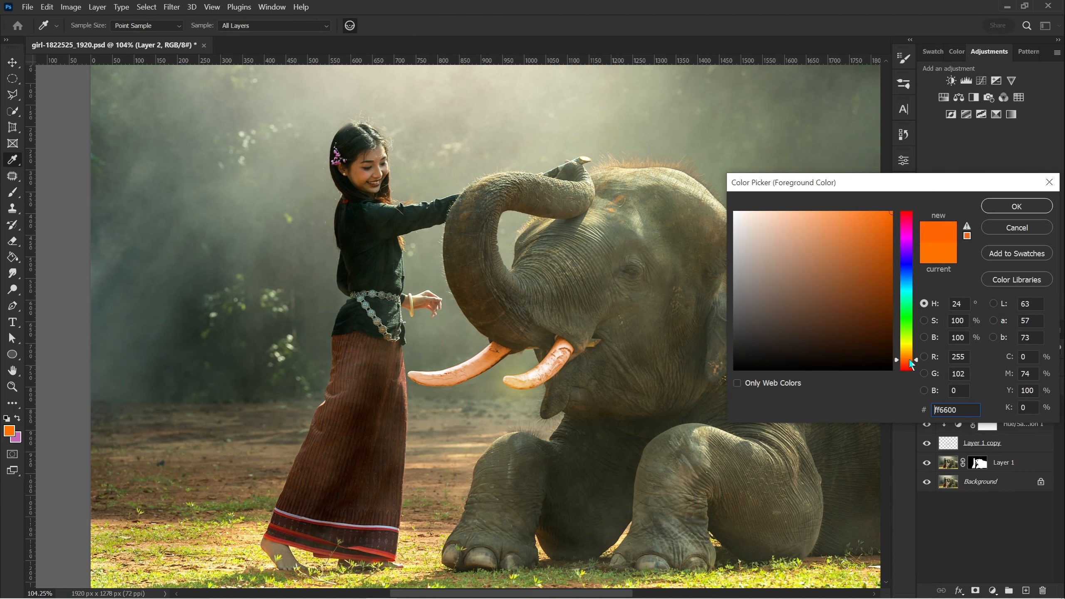
{"action": "left_click", "coordinate": [1000, 209]}
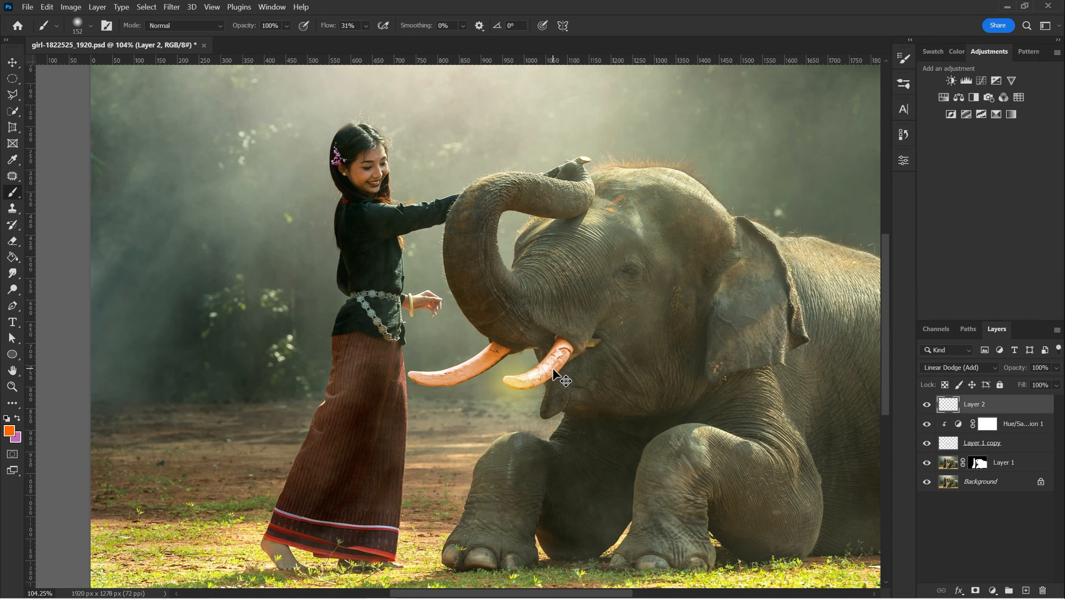
{"action": "mouse_move", "coordinate": [532, 365]}
{"action": "left_mouse_down"}
{"action": "mouse_move", "coordinate": [524, 385]}
{"action": "mouse_move", "coordinate": [563, 344]}
{"action": "left_mouse_up"}
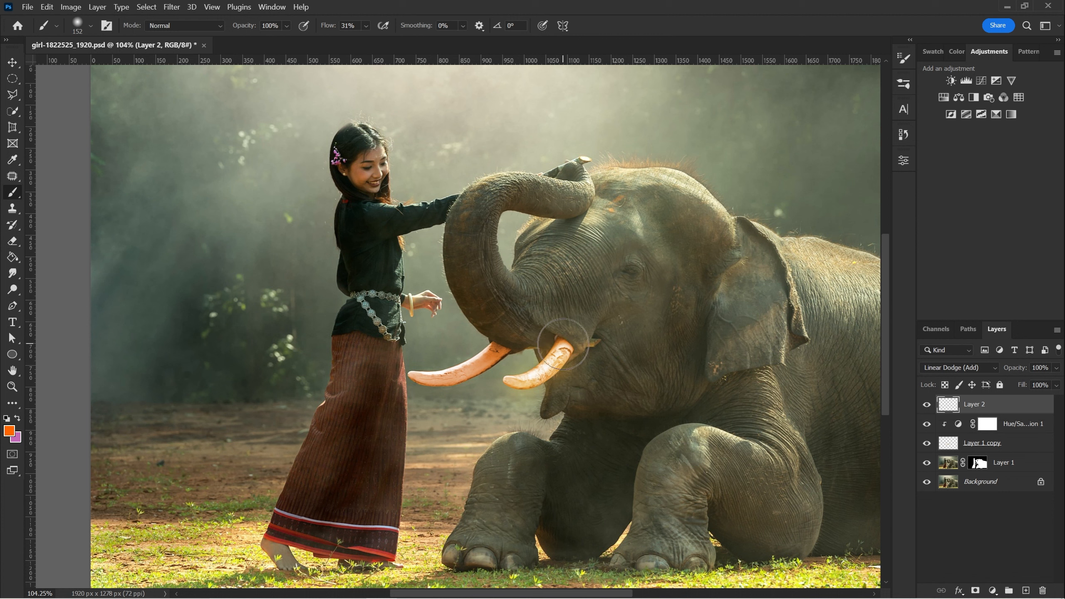
Undo the last glow strokes on the right-hand tusk and lower the brush flow to 8%.
{"action": "key", "text": "ctrl+z"}
{"action": "key", "text": "ctrl+z"}
{"action": "left_click_drag", "start_coordinate": [335, 26], "coordinate": [319, 34]}
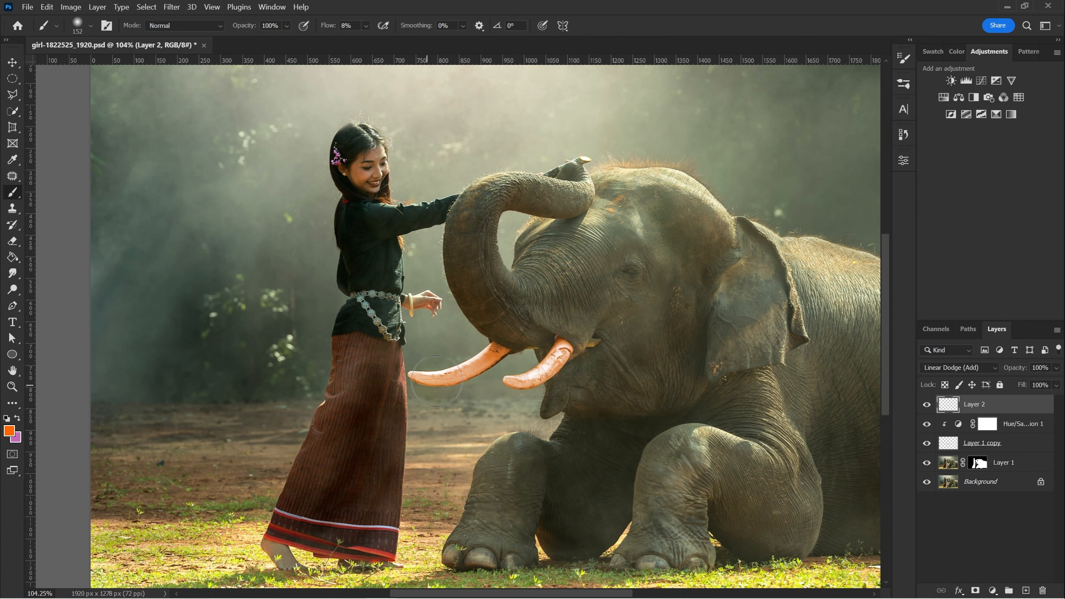
Try fainter orange glow strokes on both tusks at 8% and 9% flow, and undo them.
{"action": "left_click_drag", "start_coordinate": [436, 380], "coordinate": [496, 344]}
{"action": "key", "text": "ctrl+z"}
{"action": "key", "text": "ctrl+z"}
{"action": "left_click_drag", "start_coordinate": [327, 27], "coordinate": [271, 100]}
{"action": "left_click_drag", "start_coordinate": [327, 29], "coordinate": [334, 29]}
{"action": "left_click_drag", "start_coordinate": [538, 366], "coordinate": [573, 357]}
{"action": "key", "text": "ctrl+z"}
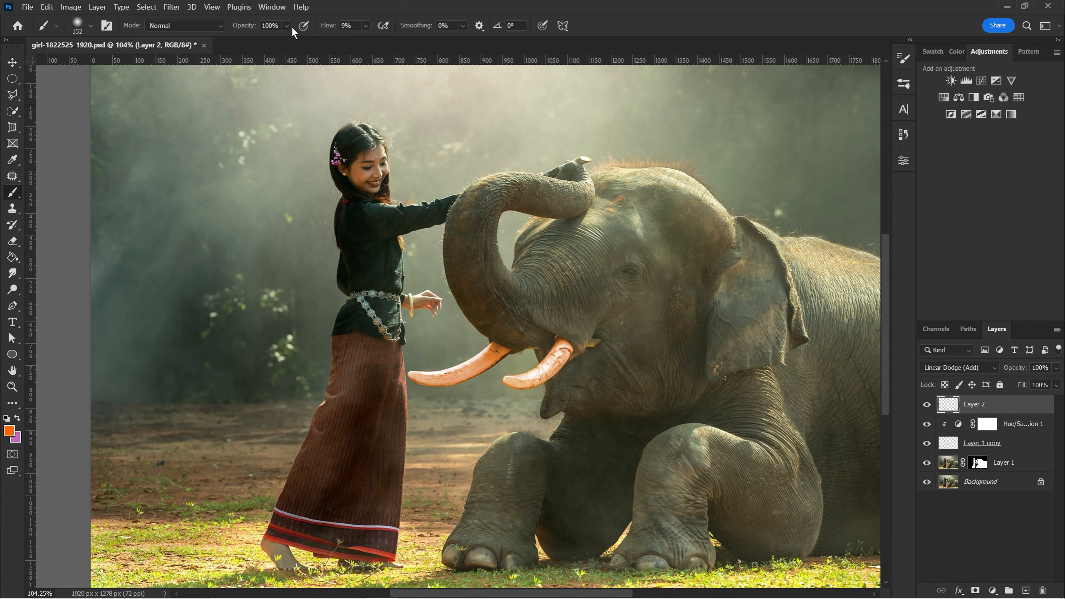
Set the brush flow to 14% and paint an orange glow along both tusks on Layer 2.
{"action": "left_click_drag", "start_coordinate": [322, 31], "coordinate": [335, 29]}
{"action": "mouse_move", "coordinate": [410, 375]}
{"action": "left_mouse_down"}
{"action": "mouse_move", "coordinate": [440, 378]}
{"action": "mouse_move", "coordinate": [528, 337]}
{"action": "left_mouse_up"}
{"action": "key", "text": "ctrl+z"}
{"action": "mouse_move", "coordinate": [522, 375]}
{"action": "left_mouse_down"}
{"action": "mouse_move", "coordinate": [580, 339]}
{"action": "mouse_move", "coordinate": [499, 390]}
{"action": "mouse_move", "coordinate": [528, 377]}
{"action": "left_mouse_up"}
{"action": "mouse_move", "coordinate": [432, 372]}
{"action": "left_mouse_down"}
{"action": "mouse_move", "coordinate": [398, 375]}
{"action": "mouse_move", "coordinate": [459, 374]}
{"action": "mouse_move", "coordinate": [492, 340]}
{"action": "mouse_move", "coordinate": [485, 358]}
{"action": "mouse_move", "coordinate": [418, 379]}
{"action": "mouse_move", "coordinate": [488, 364]}
{"action": "mouse_move", "coordinate": [501, 346]}
{"action": "mouse_move", "coordinate": [582, 361]}
{"action": "mouse_move", "coordinate": [550, 366]}
{"action": "mouse_move", "coordinate": [568, 345]}
{"action": "mouse_move", "coordinate": [563, 335]}
{"action": "mouse_move", "coordinate": [567, 356]}
{"action": "mouse_move", "coordinate": [541, 385]}
{"action": "mouse_move", "coordinate": [507, 386]}
{"action": "mouse_move", "coordinate": [559, 369]}
{"action": "mouse_move", "coordinate": [464, 354]}
{"action": "mouse_move", "coordinate": [555, 348]}
{"action": "mouse_move", "coordinate": [492, 348]}
{"action": "mouse_move", "coordinate": [540, 339]}
{"action": "mouse_move", "coordinate": [468, 348]}
{"action": "mouse_move", "coordinate": [419, 374]}
{"action": "left_mouse_up"}
{"action": "mouse_move", "coordinate": [448, 376]}
{"action": "left_mouse_down"}
{"action": "mouse_move", "coordinate": [510, 341]}
{"action": "mouse_move", "coordinate": [412, 380]}
{"action": "mouse_move", "coordinate": [552, 388]}
{"action": "mouse_move", "coordinate": [511, 384]}
{"action": "mouse_move", "coordinate": [566, 339]}
{"action": "left_mouse_up"}
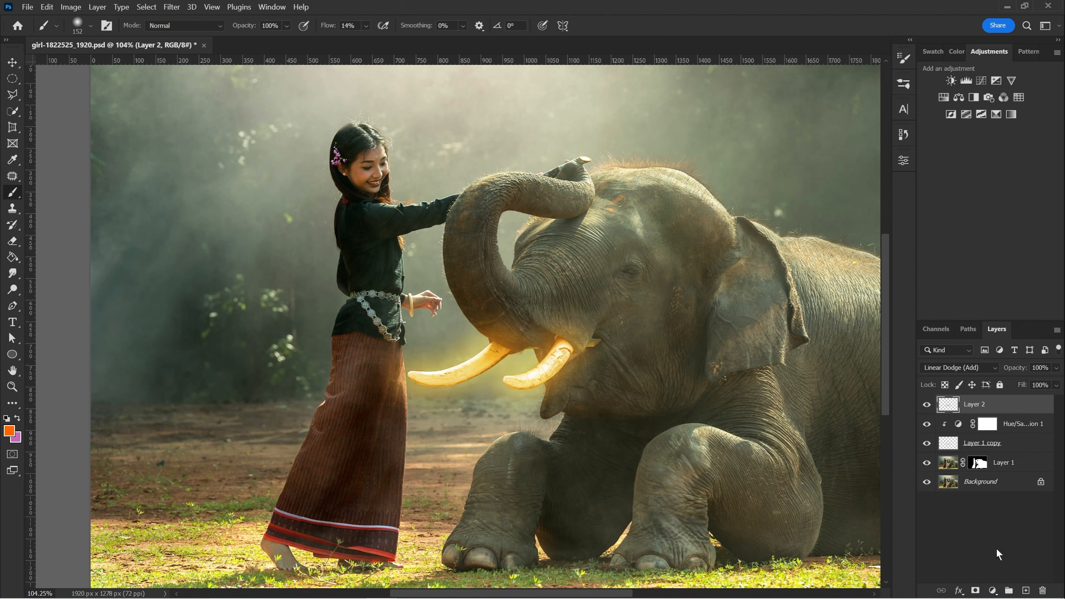
Add a new layer above Layer 2 and set its blend mode to Linear Dodge (Add).
{"action": "left_click", "coordinate": [1025, 590]}
{"action": "left_click", "coordinate": [964, 367]}
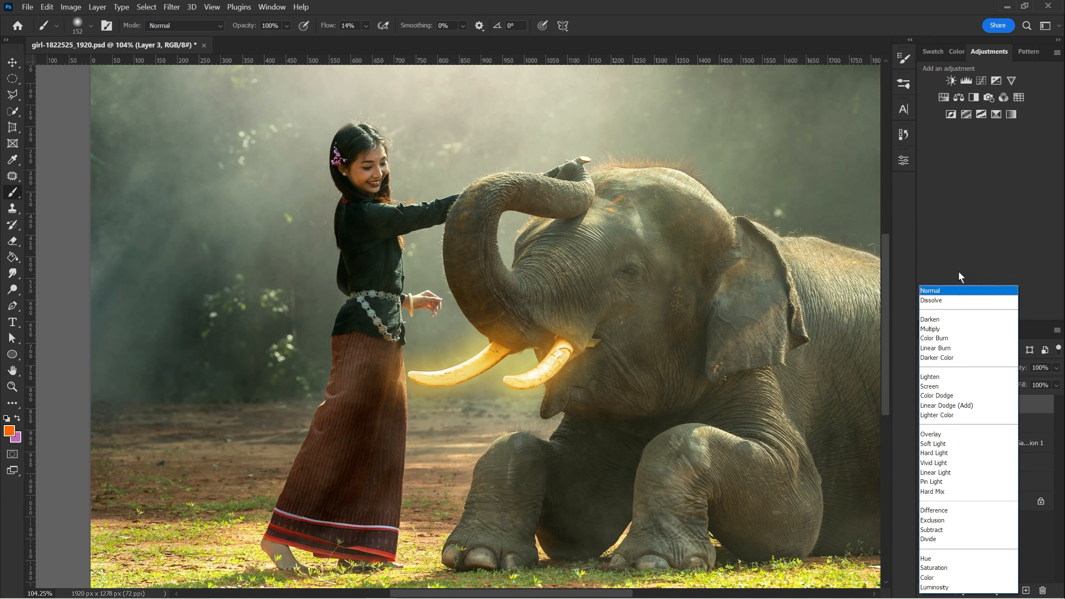
{"action": "left_click", "coordinate": [962, 406]}
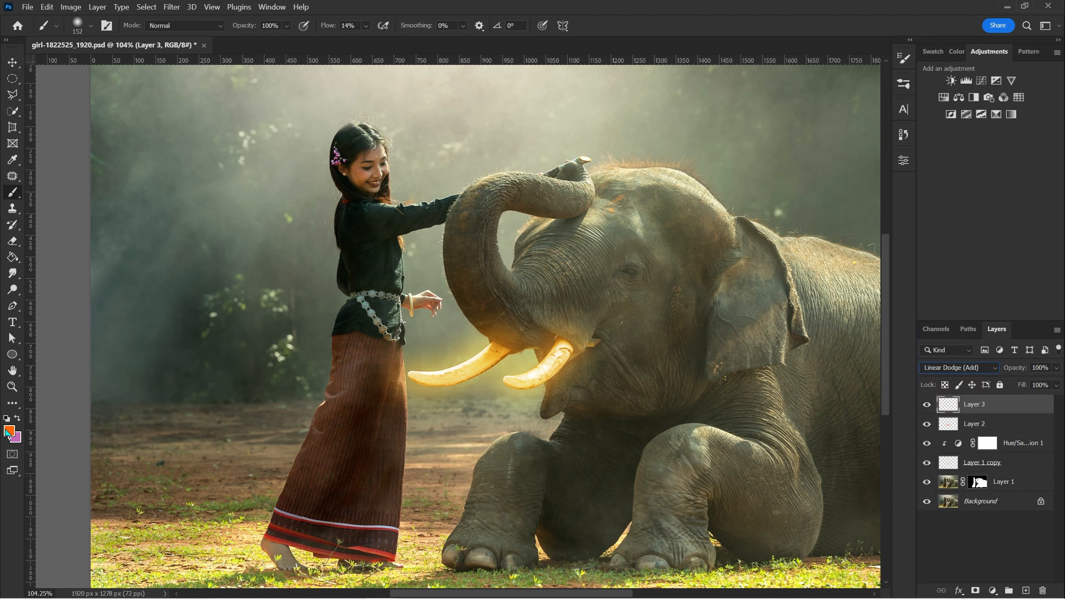
Choose a darker orange foreground color, enlarge the brush to 273, and paint a wider glow around both tusks on Layer 3.
{"action": "left_click", "coordinate": [9, 432]}
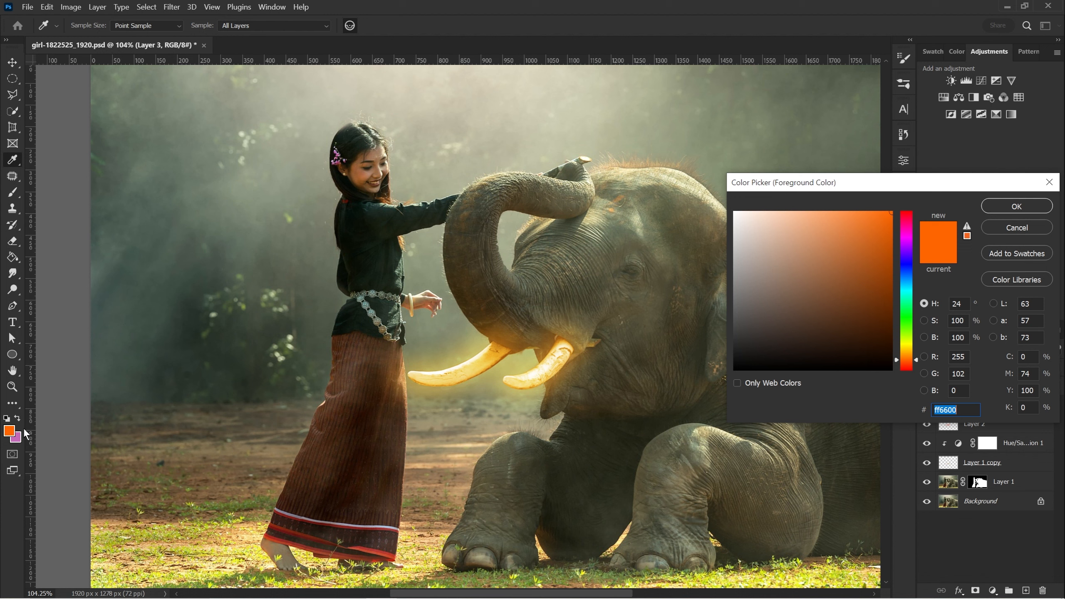
{"action": "mouse_move", "coordinate": [849, 260]}
{"action": "left_mouse_down"}
{"action": "mouse_move", "coordinate": [891, 215]}
{"action": "mouse_move", "coordinate": [909, 250]}
{"action": "left_mouse_up"}
{"action": "left_click", "coordinate": [1016, 206]}
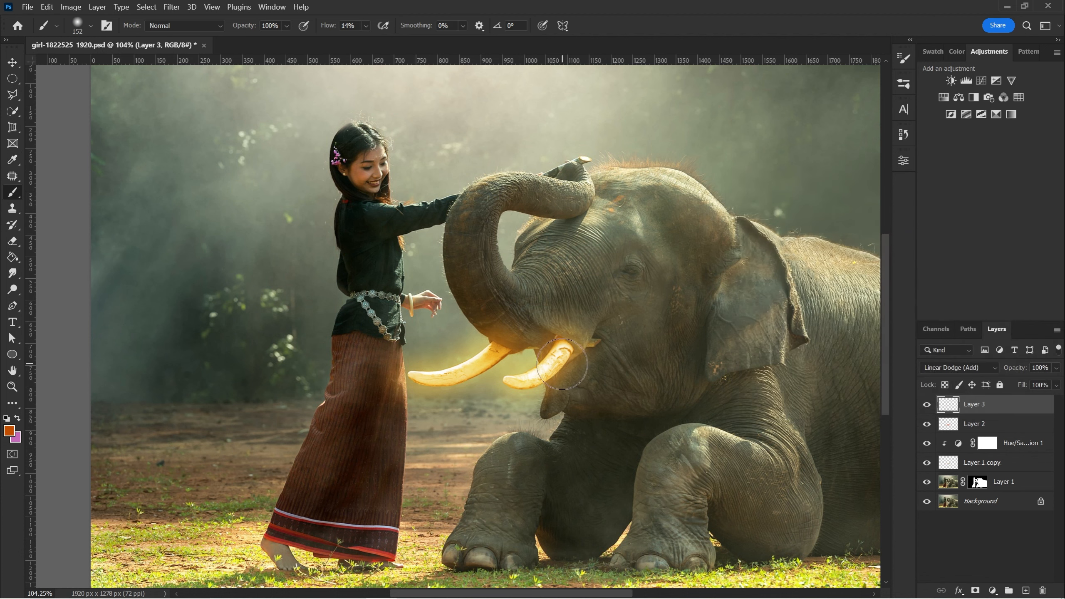
{"action": "key", "text": "b"}
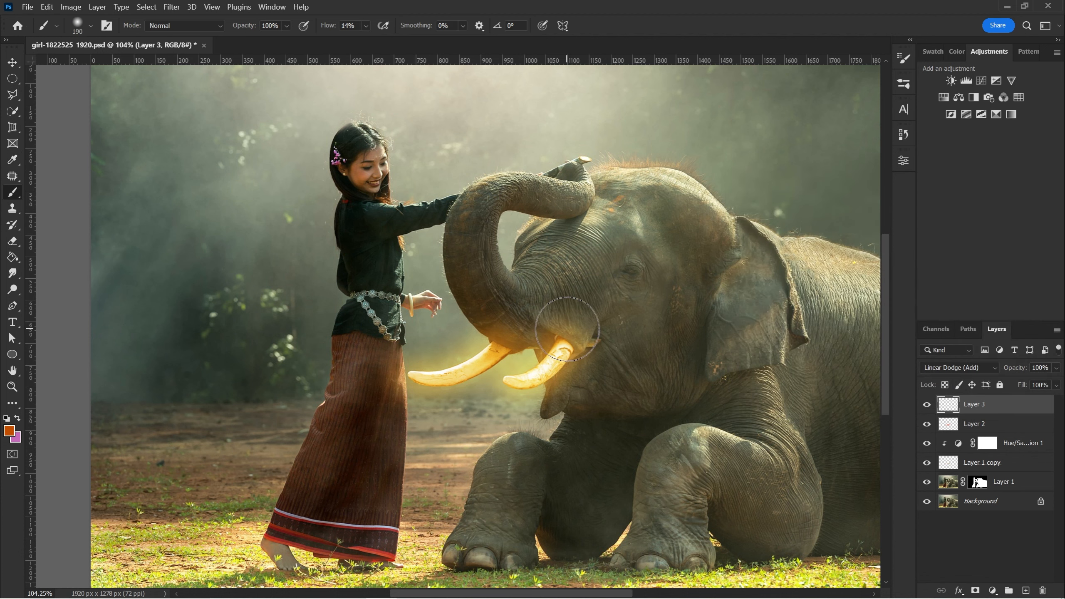
{"action": "mouse_move", "coordinate": [505, 386]}
{"action": "left_mouse_down"}
{"action": "mouse_move", "coordinate": [550, 385]}
{"action": "mouse_move", "coordinate": [526, 342]}
{"action": "mouse_move", "coordinate": [420, 375]}
{"action": "left_mouse_up"}
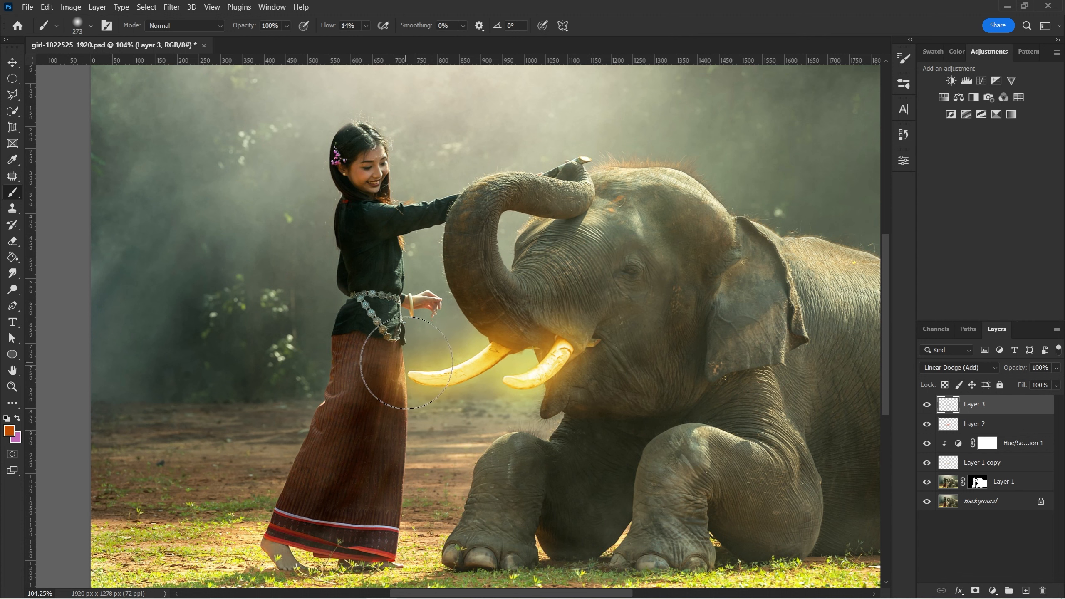
{"action": "left_click", "coordinate": [401, 359]}
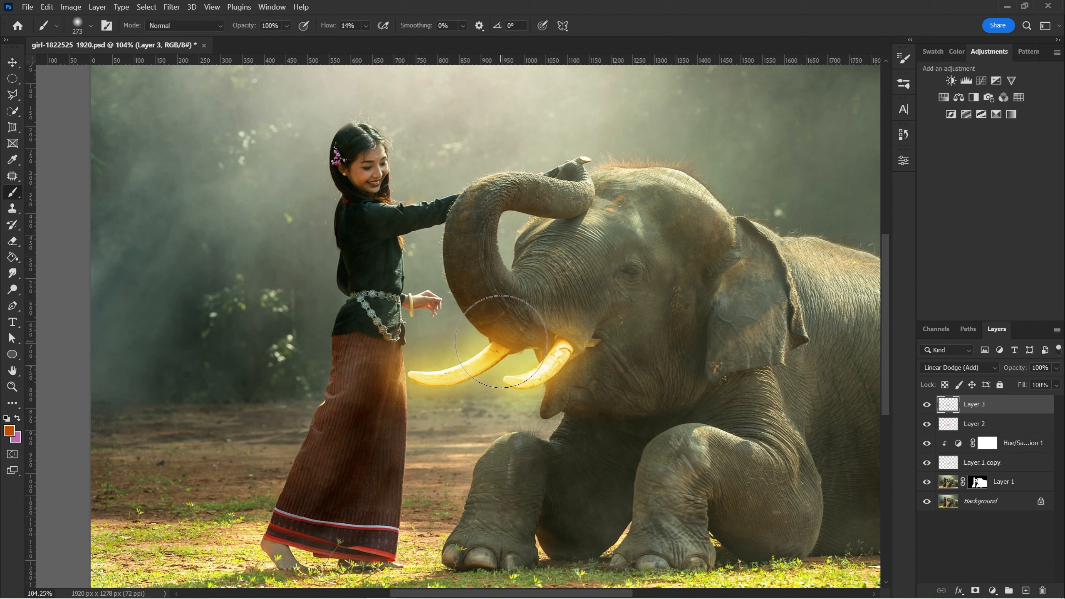
{"action": "left_click_drag", "start_coordinate": [506, 343], "coordinate": [511, 329]}
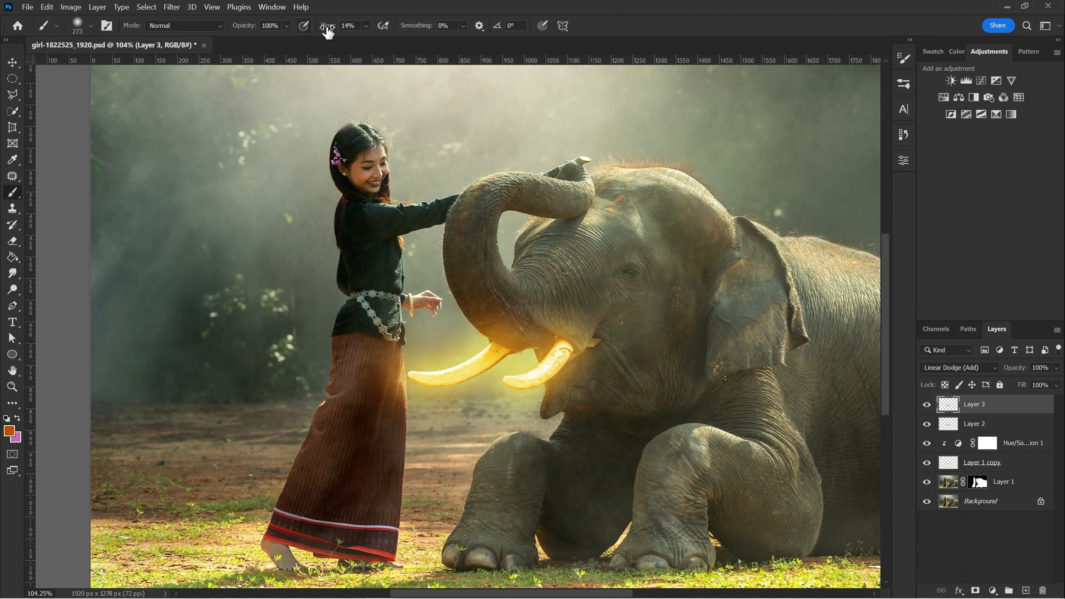
Lower the brush flow to 10% and add another new layer with the Linear Dodge (Add) blend mode.
{"action": "left_click_drag", "start_coordinate": [327, 26], "coordinate": [325, 26]}
{"action": "left_click", "coordinate": [1025, 591]}
{"action": "left_click", "coordinate": [983, 367]}
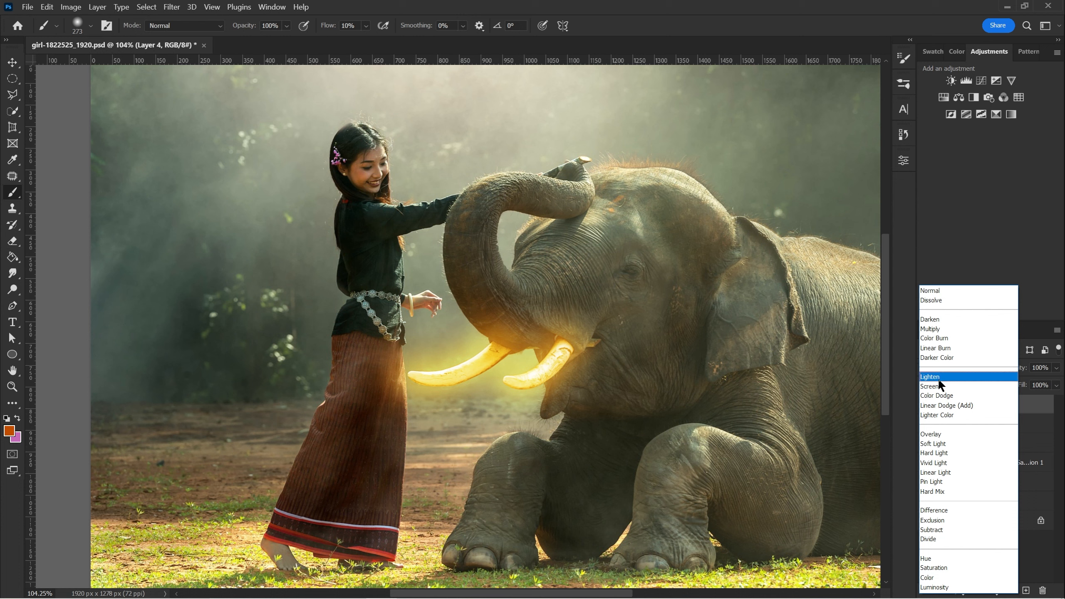
{"action": "left_click", "coordinate": [963, 405]}
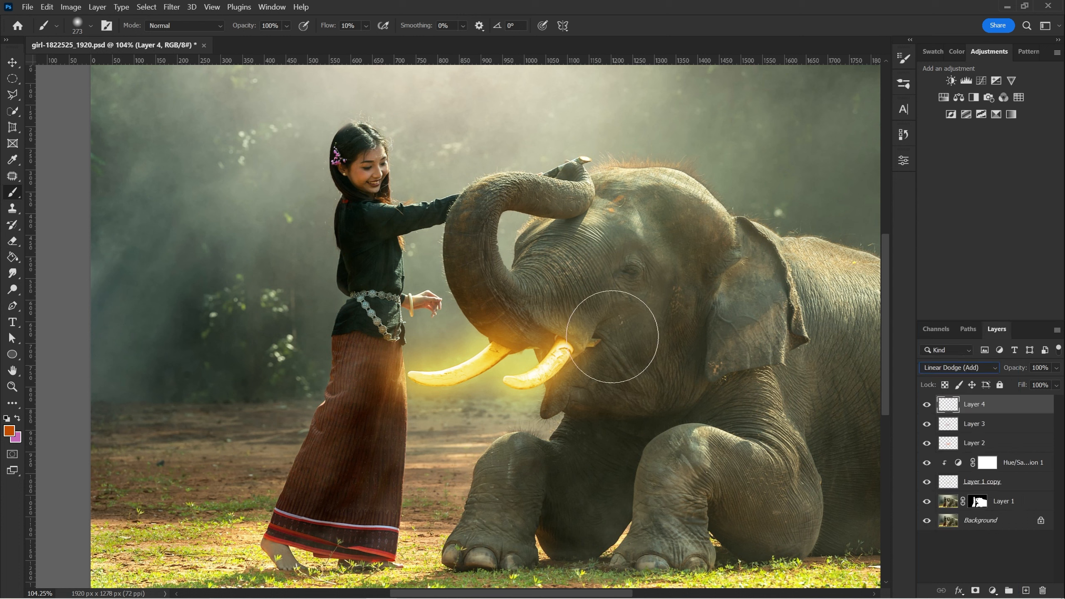
Enlarge the brush to 354, set the foreground color to 8f3900, and paint a broader glow around the tusks on Layer 4.
{"action": "left_click_drag", "start_coordinate": [530, 368], "coordinate": [561, 358]}
{"action": "left_click", "coordinate": [9, 430]}
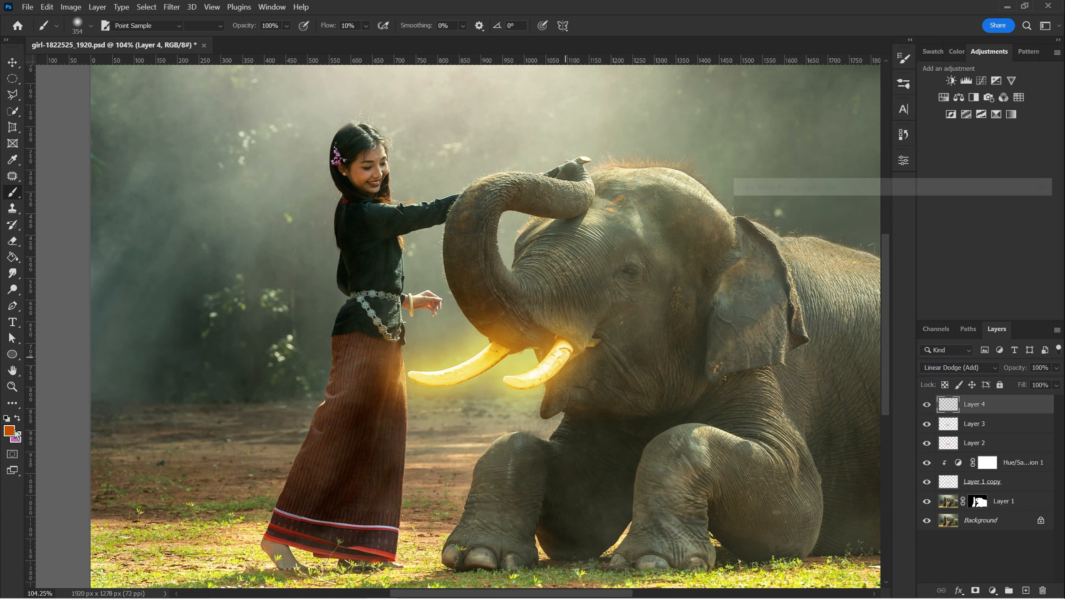
{"action": "left_click_drag", "start_coordinate": [891, 261], "coordinate": [892, 281]}
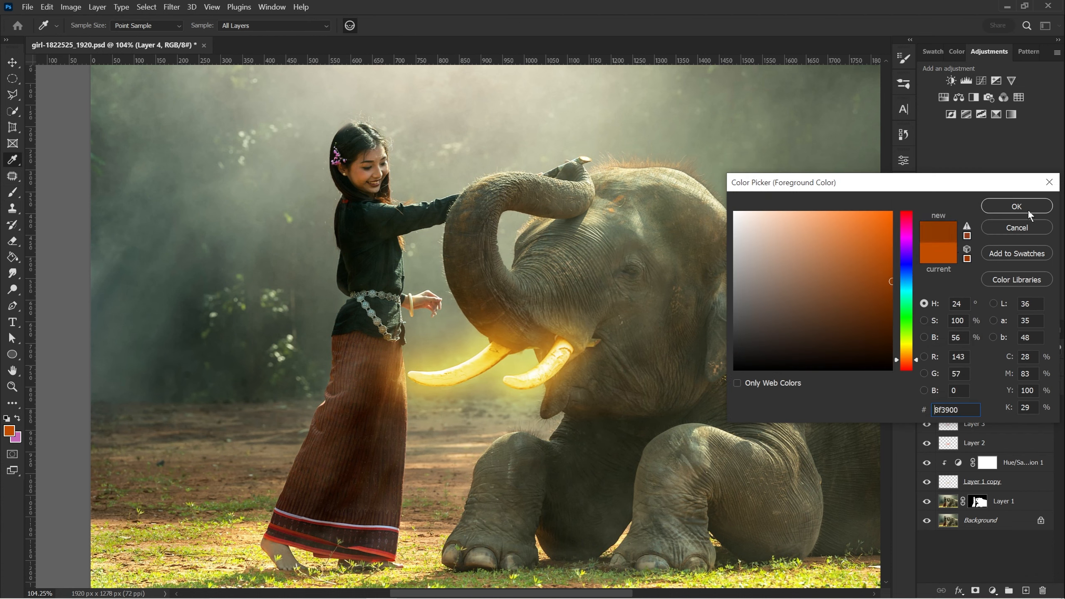
{"action": "left_click", "coordinate": [1028, 209]}
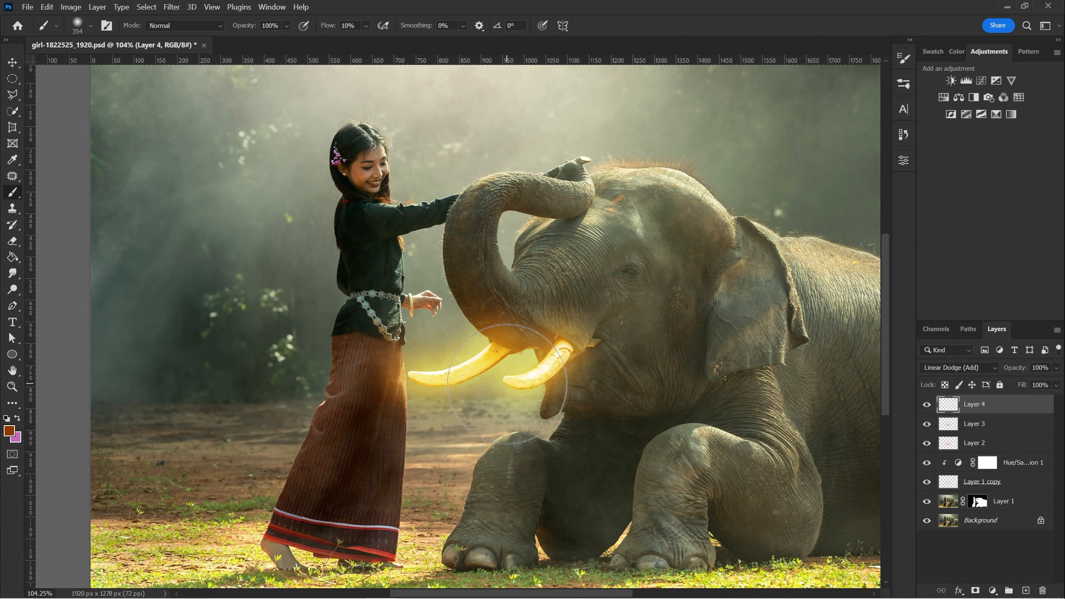
{"action": "mouse_move", "coordinate": [527, 373]}
{"action": "left_mouse_down"}
{"action": "mouse_move", "coordinate": [567, 354]}
{"action": "mouse_move", "coordinate": [500, 324]}
{"action": "mouse_move", "coordinate": [443, 374]}
{"action": "left_mouse_up"}
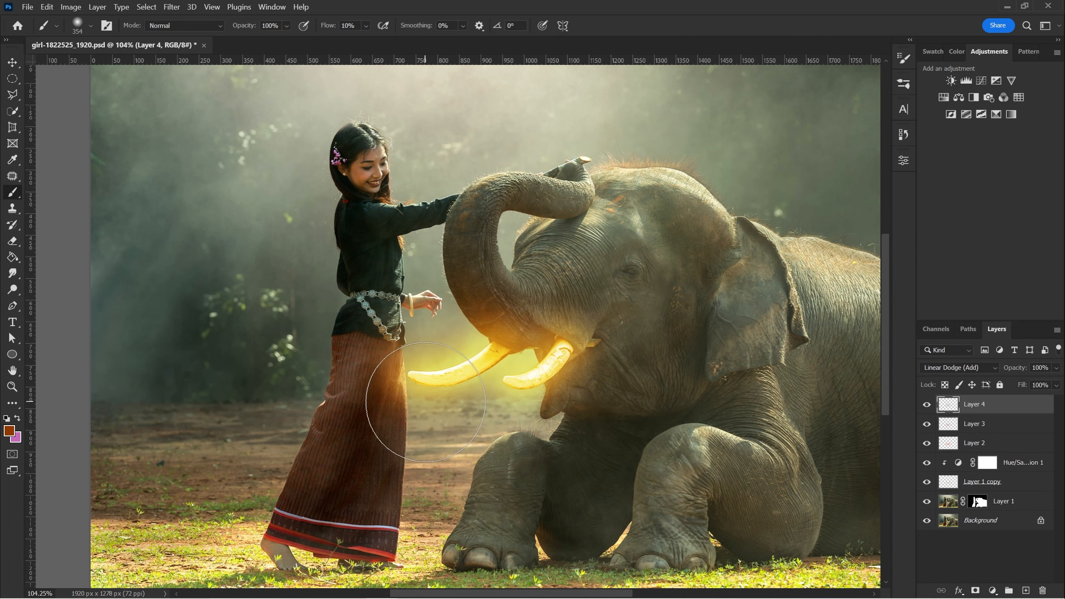
{"action": "mouse_move", "coordinate": [554, 372]}
{"action": "left_mouse_down"}
{"action": "mouse_move", "coordinate": [525, 369]}
{"action": "mouse_move", "coordinate": [573, 359]}
{"action": "mouse_move", "coordinate": [551, 415]}
{"action": "mouse_move", "coordinate": [578, 359]}
{"action": "left_mouse_up"}
Set the foreground color to dark brown 5d2500, enlarge the brush to 519, and dab a wide glow over the tusks.
{"action": "left_click", "coordinate": [10, 432]}
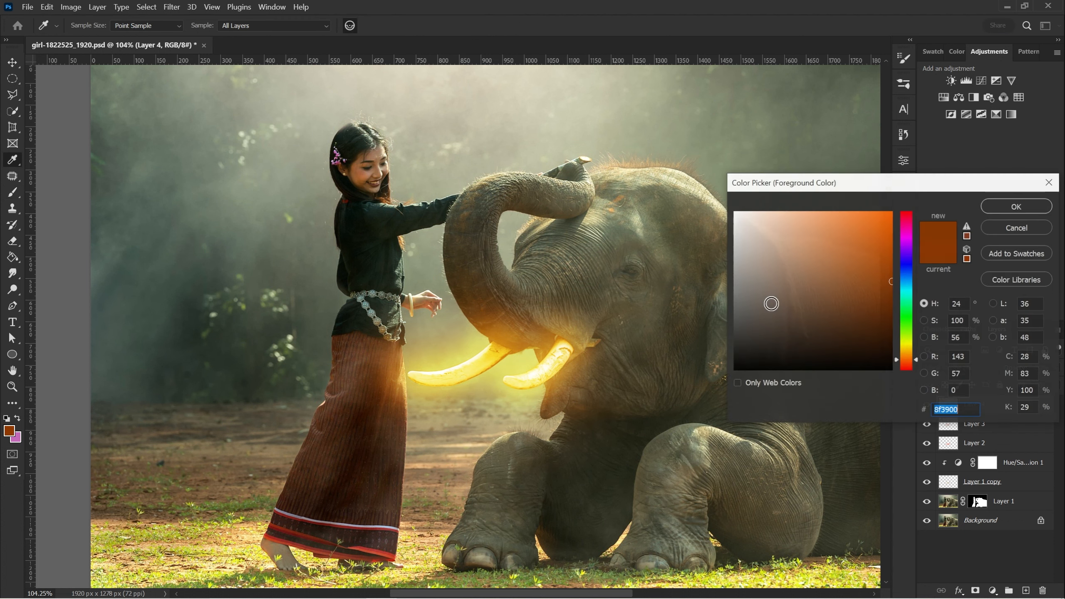
{"action": "mouse_move", "coordinate": [892, 284]}
{"action": "left_mouse_down"}
{"action": "mouse_move", "coordinate": [908, 317]}
{"action": "mouse_move", "coordinate": [913, 307]}
{"action": "left_mouse_up"}
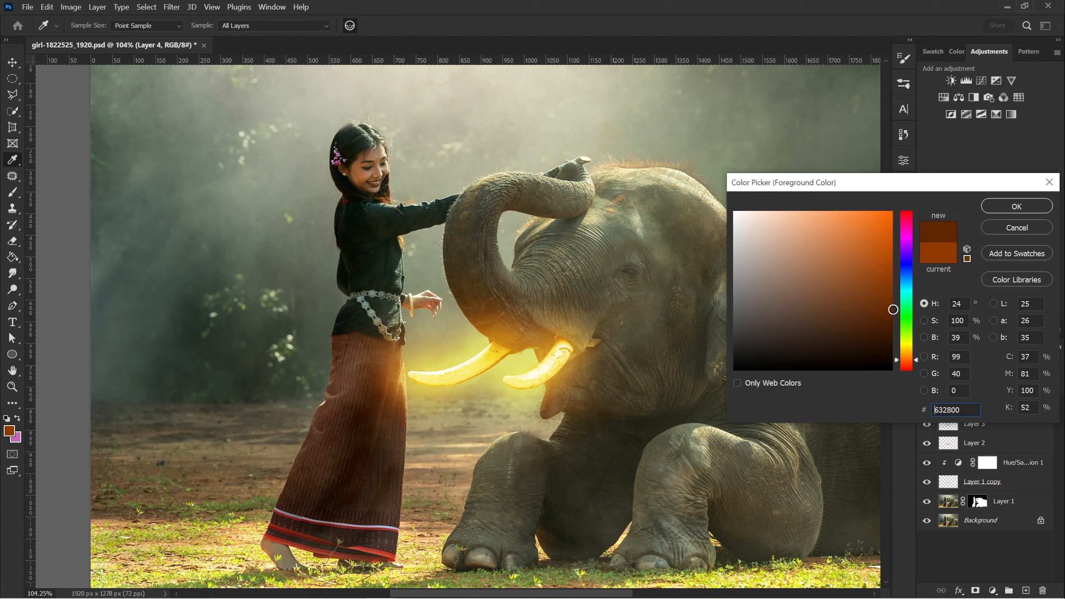
{"action": "left_click", "coordinate": [1016, 206]}
{"action": "mouse_move", "coordinate": [546, 344]}
{"action": "left_mouse_down"}
{"action": "mouse_move", "coordinate": [592, 349]}
{"action": "mouse_move", "coordinate": [582, 350]}
{"action": "left_mouse_up"}
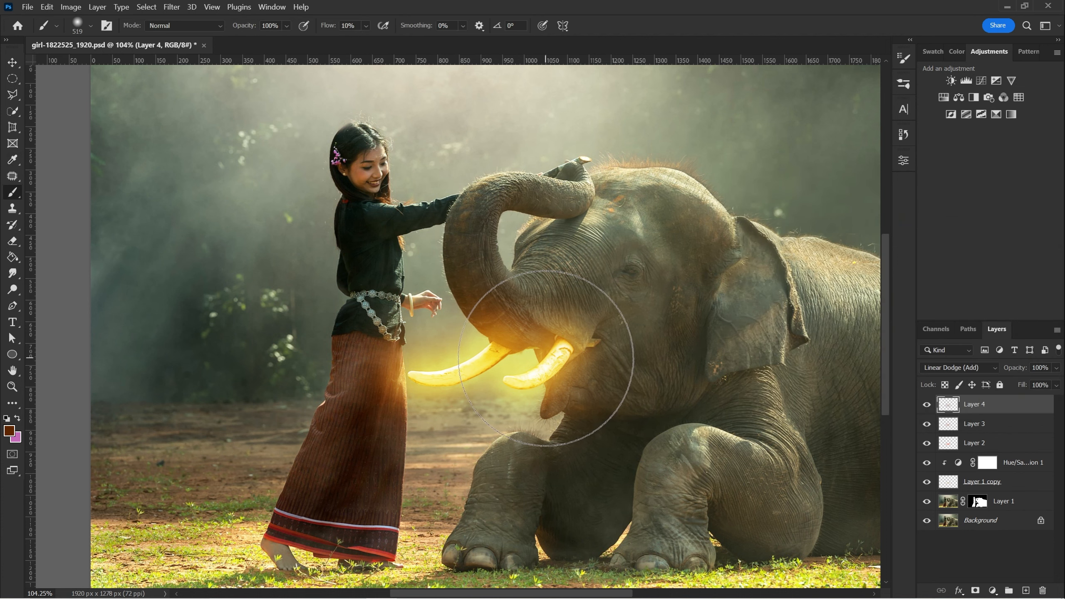
{"action": "left_click", "coordinate": [448, 368]}
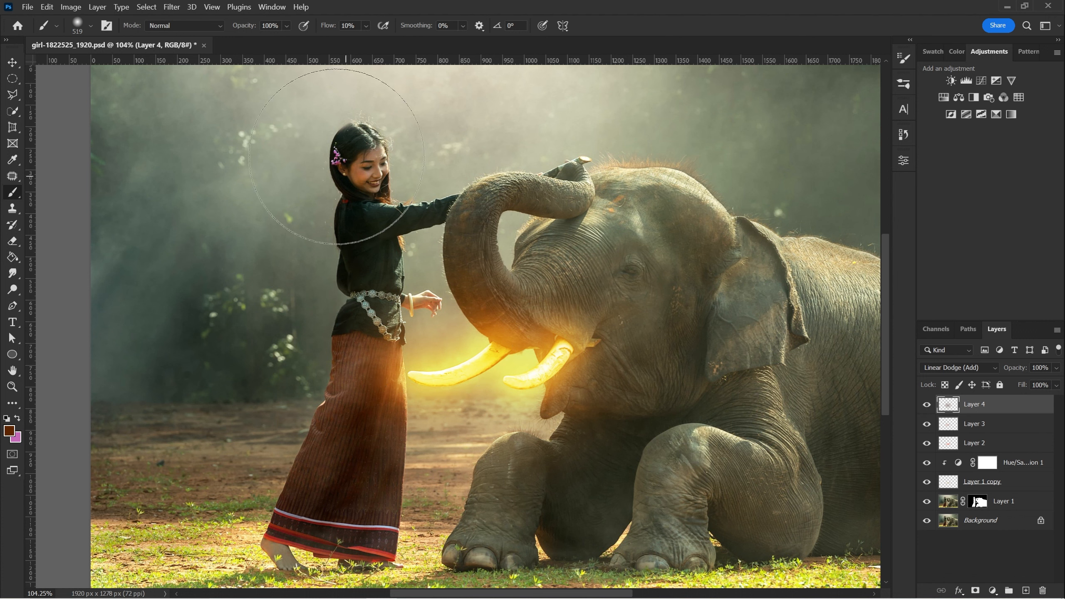
Reduce the brush flow to 6% and brush a faint, wide glow over the skirt, tusks and lower trunk.
{"action": "left_click_drag", "start_coordinate": [330, 28], "coordinate": [324, 28]}
{"action": "mouse_move", "coordinate": [404, 351]}
{"action": "left_mouse_down"}
{"action": "mouse_move", "coordinate": [489, 444]}
{"action": "mouse_move", "coordinate": [578, 381]}
{"action": "mouse_move", "coordinate": [533, 298]}
{"action": "left_mouse_up"}
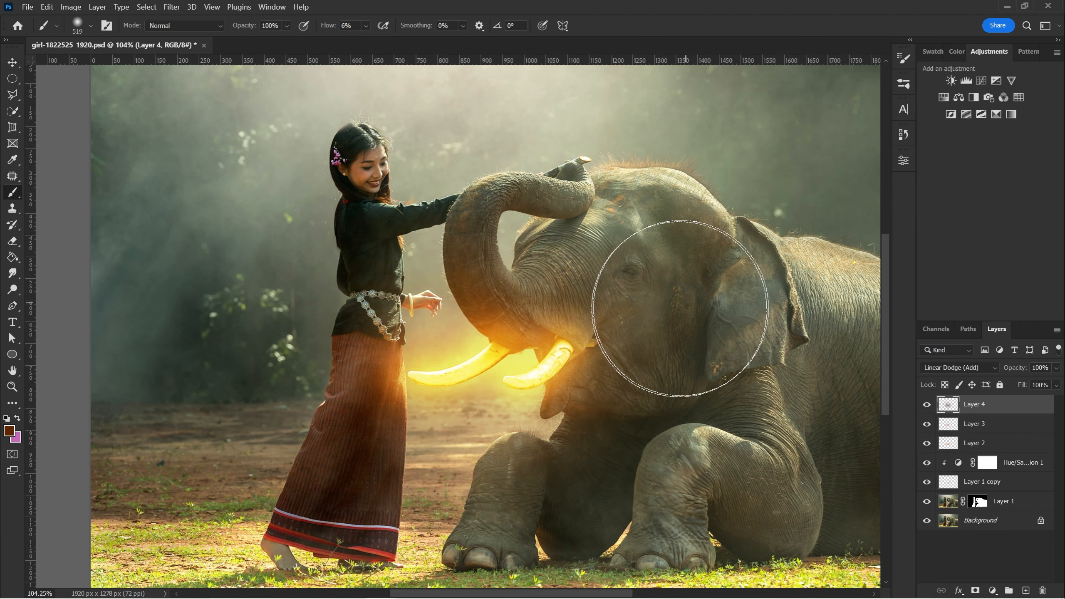
View the image at 100% and toggle Layer 3's visibility to compare the tusk glow with and without it.
{"action": "key", "text": "z"}
{"action": "left_click_drag", "start_coordinate": [684, 308], "coordinate": [659, 310]}
{"action": "left_click", "coordinate": [485, 348]}
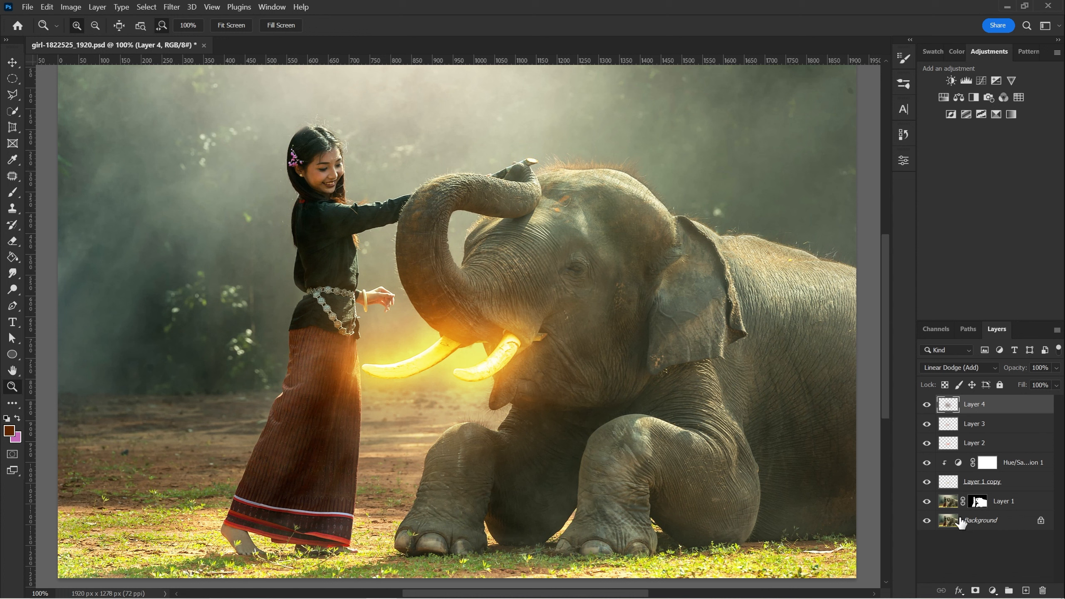
{"action": "left_click", "coordinate": [926, 424]}
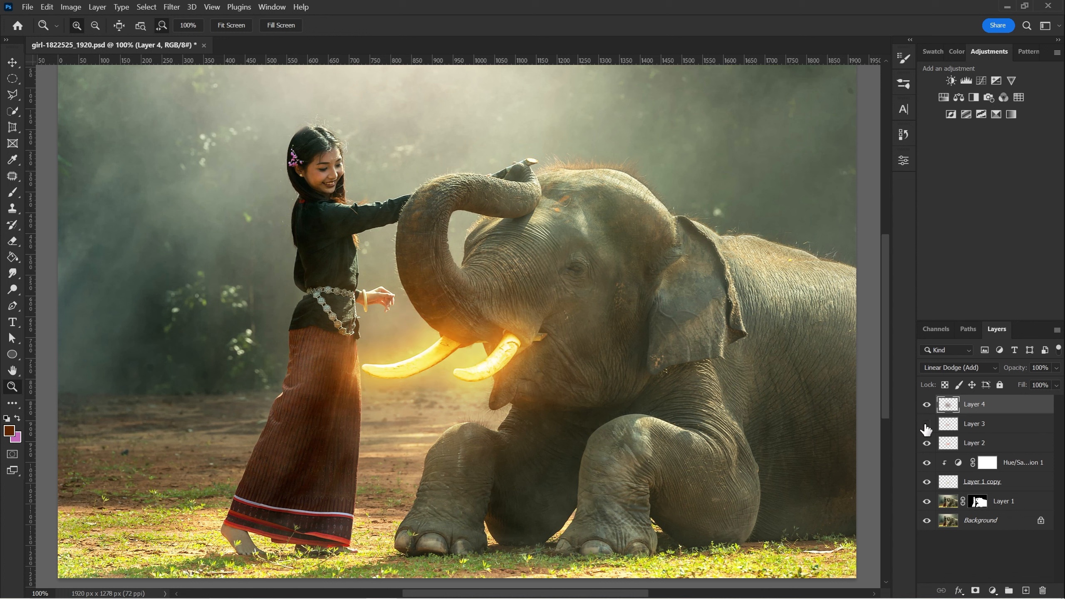
{"action": "left_click", "coordinate": [926, 424]}
{"action": "left_click", "coordinate": [925, 424]}
{"action": "left_click", "coordinate": [926, 424]}
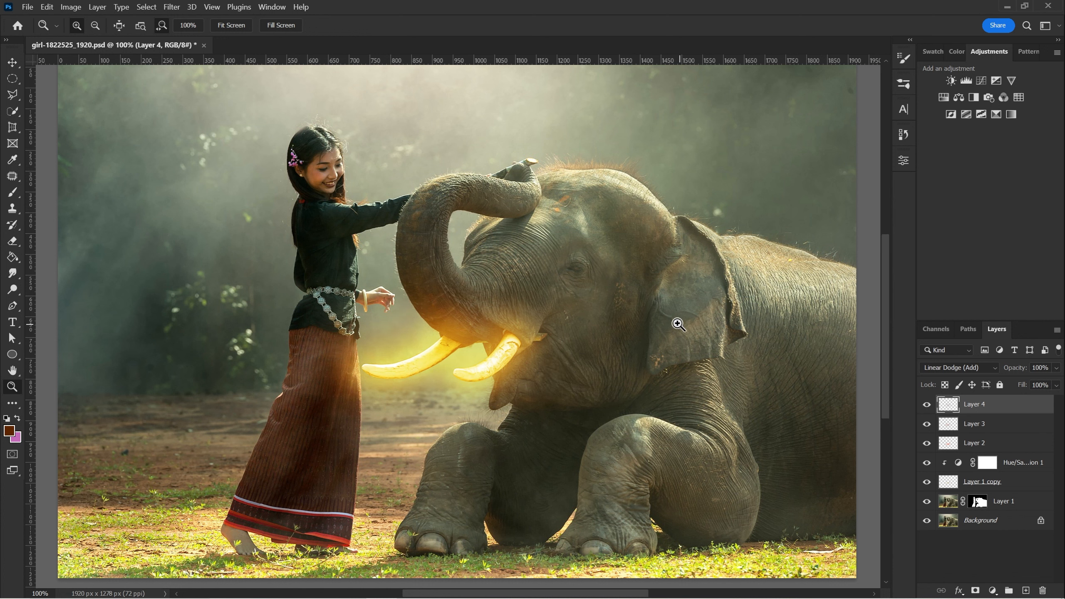
Add a new layer above Layer 4 and set its blend mode to Linear Dodge (Add).
{"action": "left_click", "coordinate": [1026, 590]}
{"action": "left_click", "coordinate": [956, 368]}
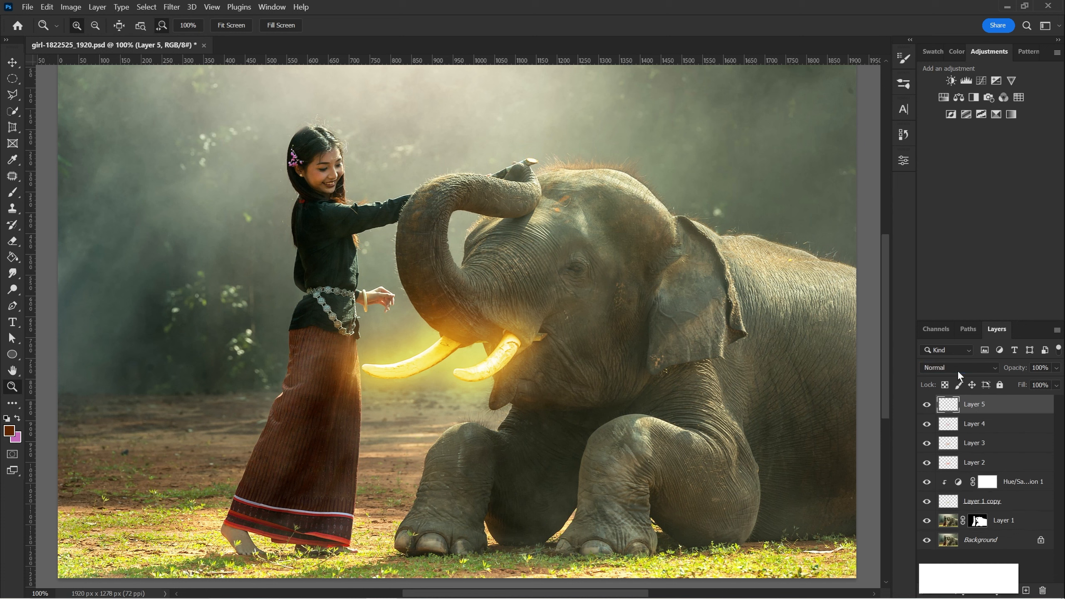
{"action": "left_click", "coordinate": [956, 405]}
Toggle the visibility of Layer 4 and Layer 3 off and on to compare their glow contributions.
{"action": "left_click", "coordinate": [927, 424]}
{"action": "left_click", "coordinate": [926, 424]}
{"action": "left_click", "coordinate": [926, 443]}
{"action": "left_click", "coordinate": [926, 443]}
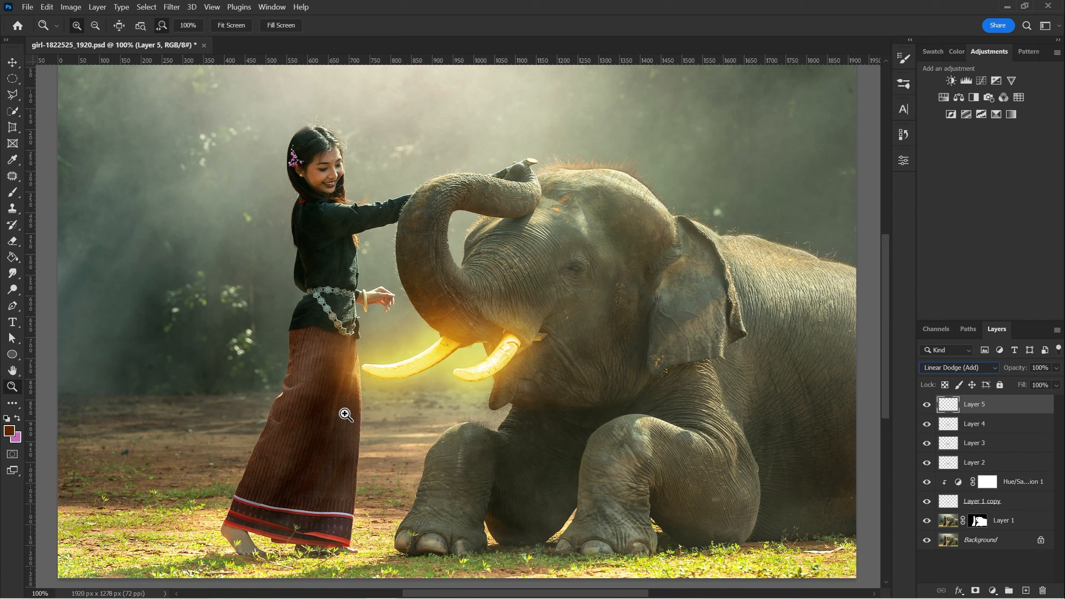
Choose a darker brown foreground color than 5d2500 for the Brush tool.
{"action": "left_click", "coordinate": [10, 431]}
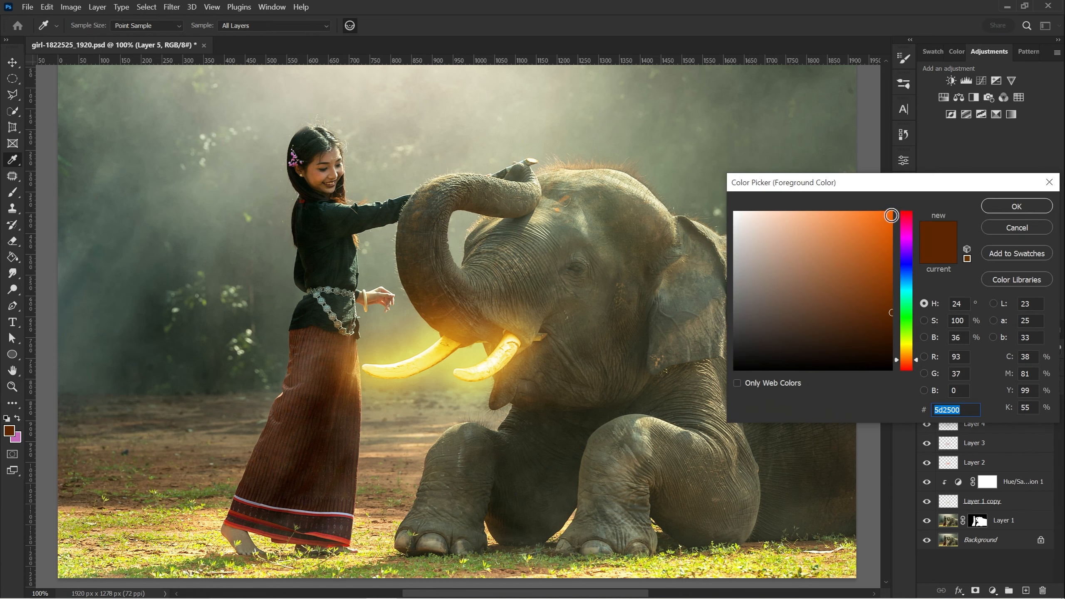
{"action": "left_click", "coordinate": [1013, 222]}
{"action": "left_click", "coordinate": [10, 430]}
{"action": "left_click_drag", "start_coordinate": [801, 326], "coordinate": [890, 323]}
{"action": "left_click", "coordinate": [1016, 206]}
{"action": "key", "text": "b"}
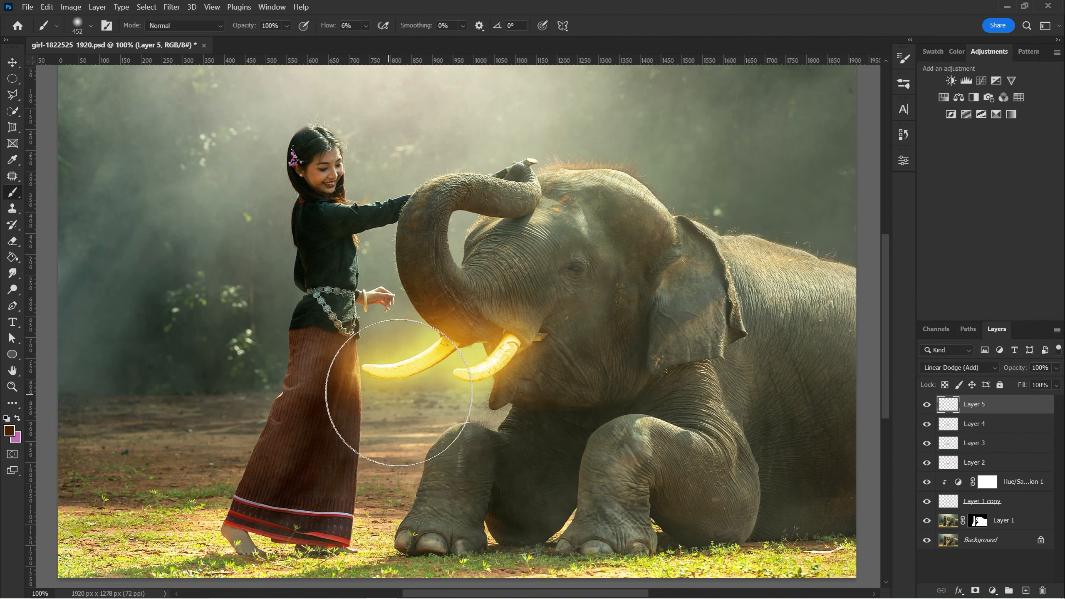
Paint faint, wide glow on Layer 5 around both tusks, reducing the brush size from 548 to 415 while working.
{"action": "left_click_drag", "start_coordinate": [493, 340], "coordinate": [513, 340]}
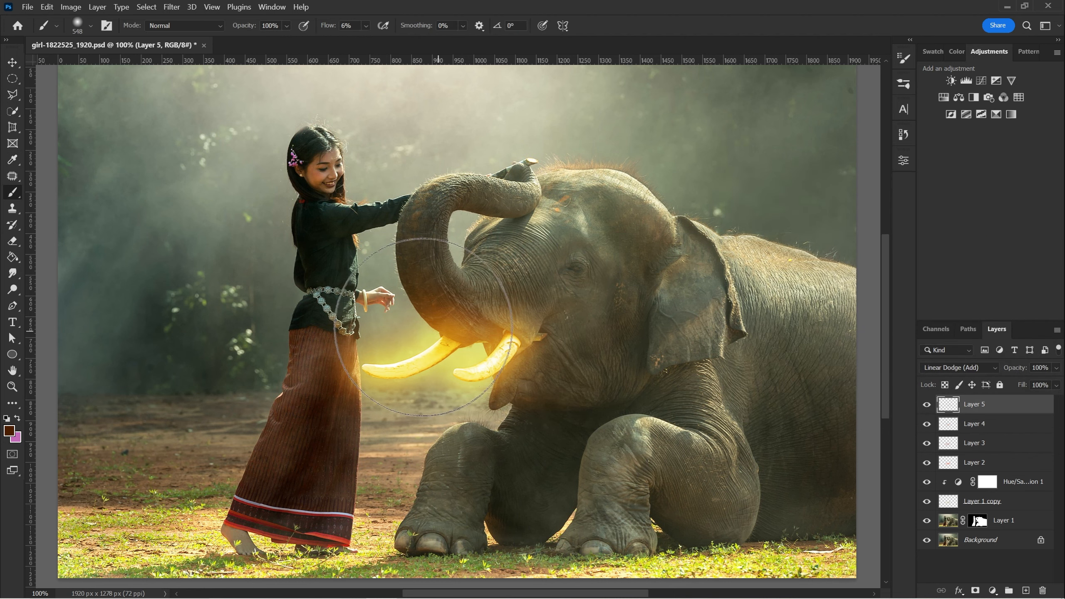
{"action": "left_click", "coordinate": [539, 351]}
{"action": "left_click_drag", "start_coordinate": [429, 355], "coordinate": [402, 354]}
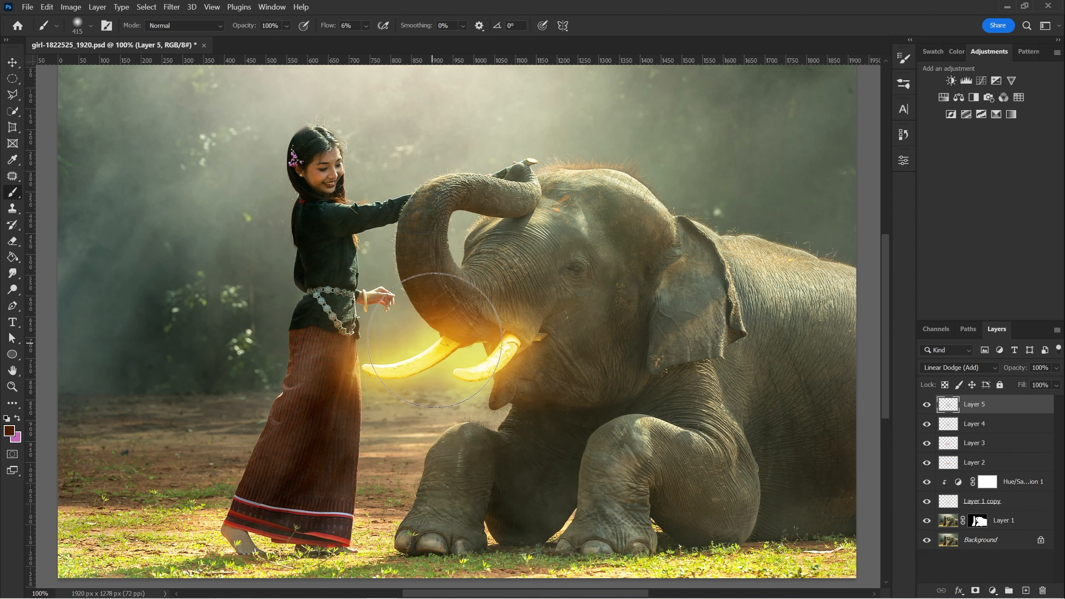
{"action": "left_click", "coordinate": [536, 364]}
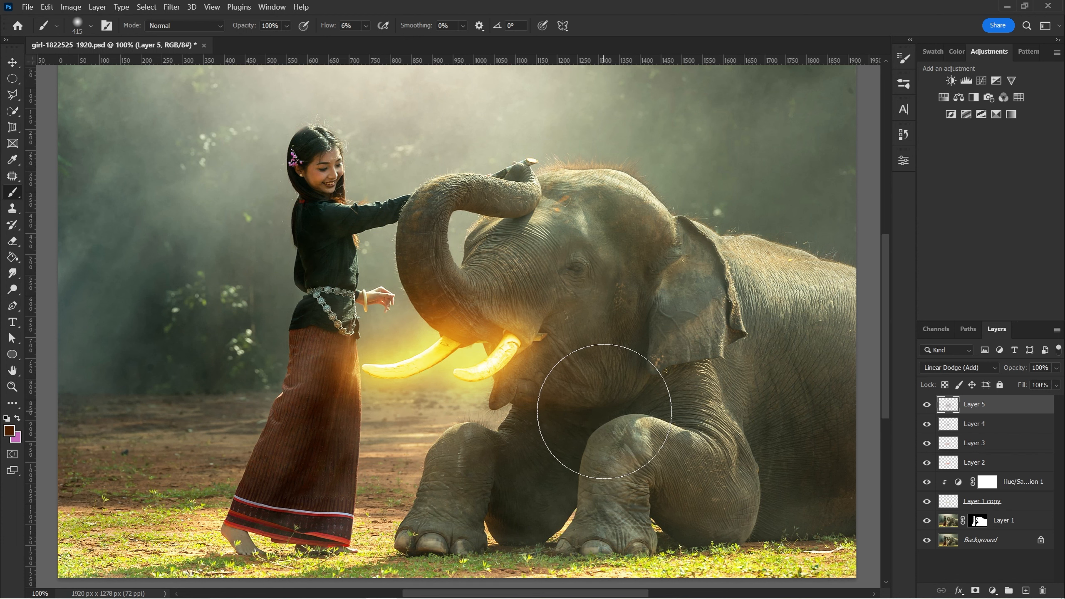
Toggle the Background layer off and on to inspect the painted glow, and view the whole image.
{"action": "left_click", "coordinate": [925, 540]}
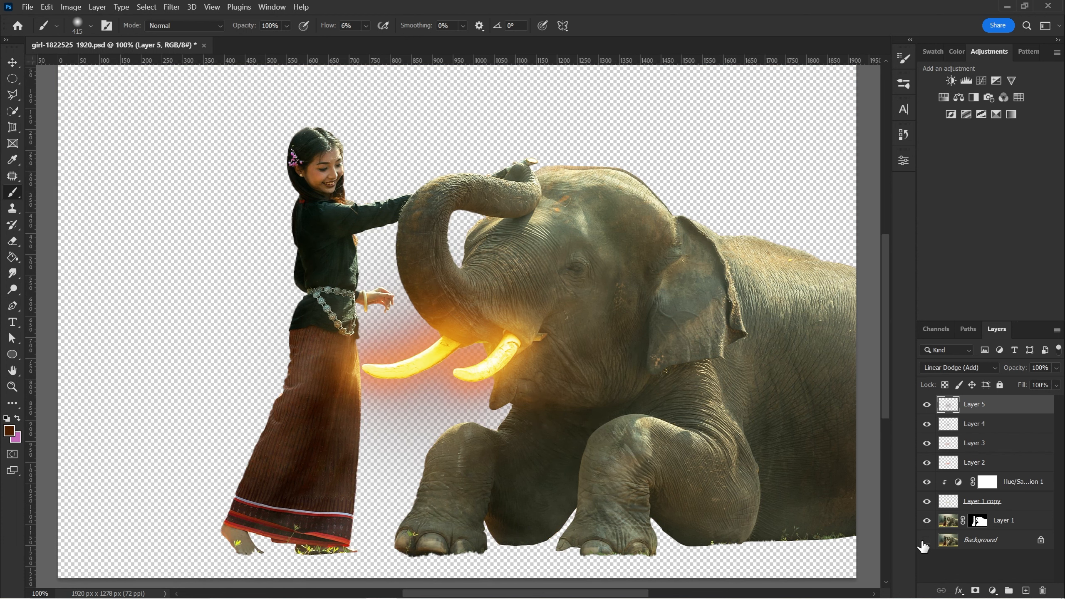
{"action": "left_click", "coordinate": [926, 540]}
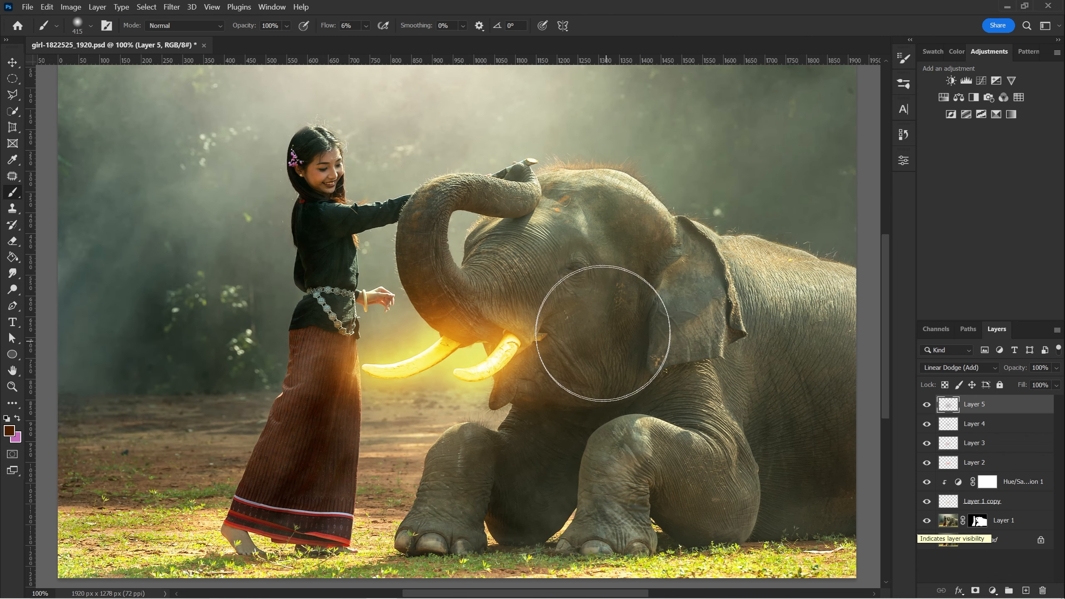
{"action": "key", "text": "z"}
{"action": "left_click_drag", "start_coordinate": [604, 314], "coordinate": [587, 307]}
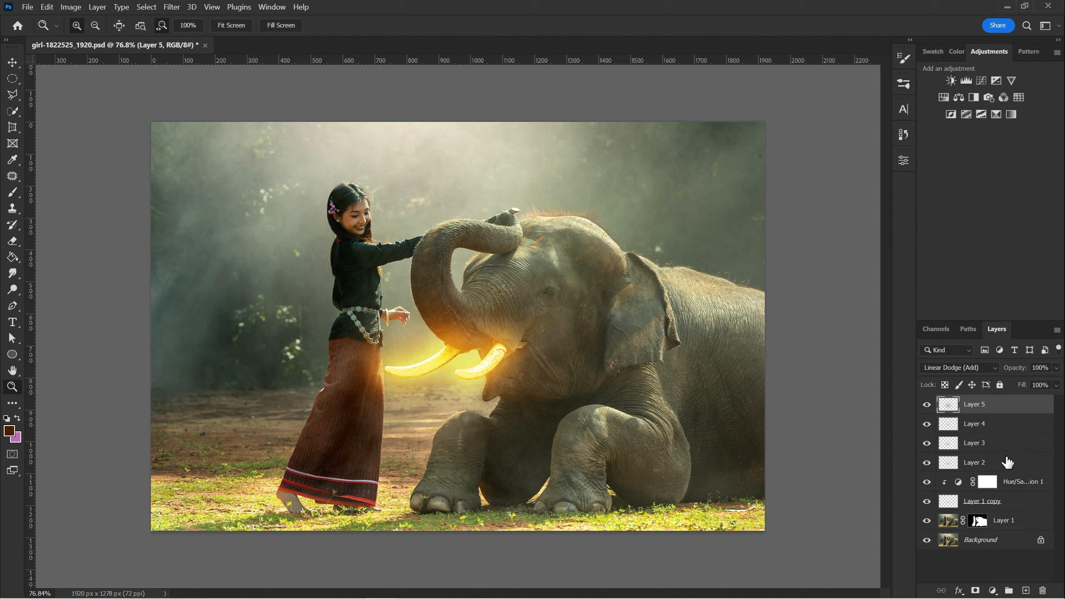
Group the layers from Layer 5 down to Layer 1 copy and rename the group Tusk/Glow.
{"action": "left_click", "coordinate": [1012, 501], "text": "shift"}
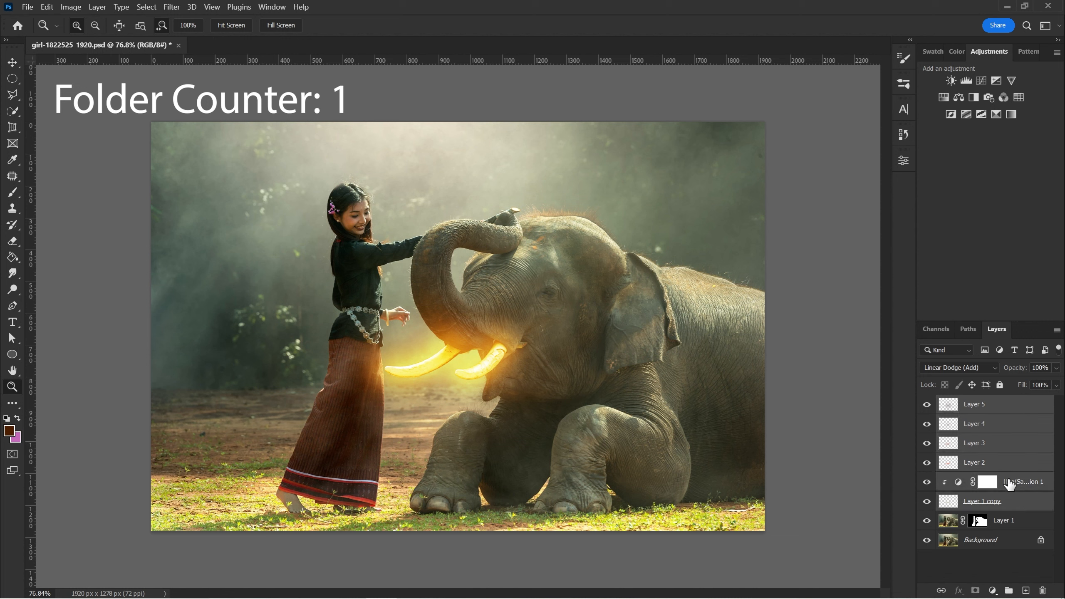
{"action": "left_click", "coordinate": [926, 501]}
{"action": "left_click", "coordinate": [926, 501]}
{"action": "left_click", "coordinate": [1009, 590]}
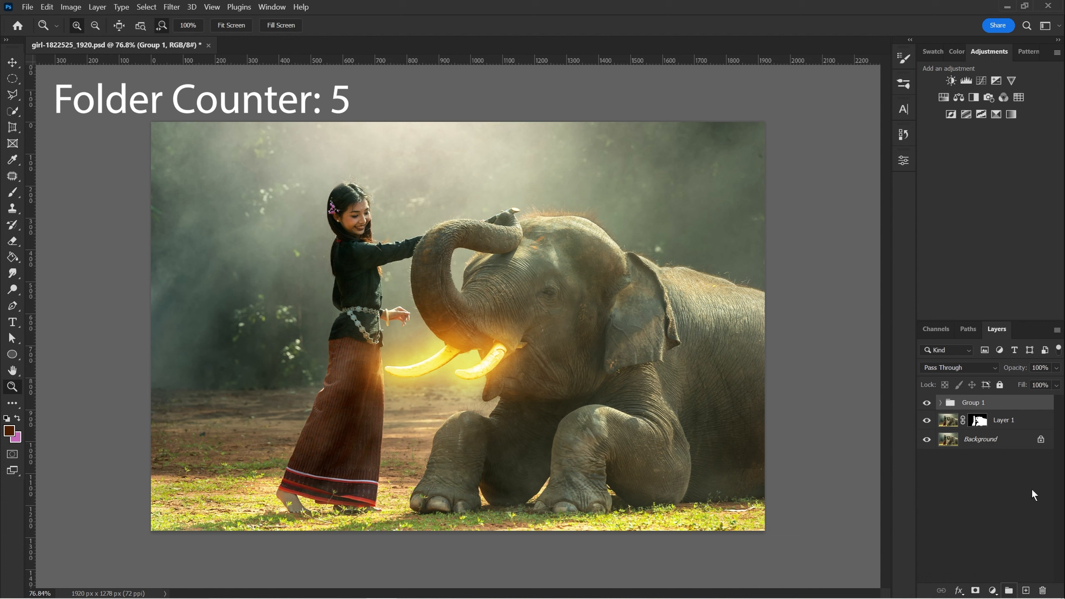
{"action": "double_click", "coordinate": [964, 403]}
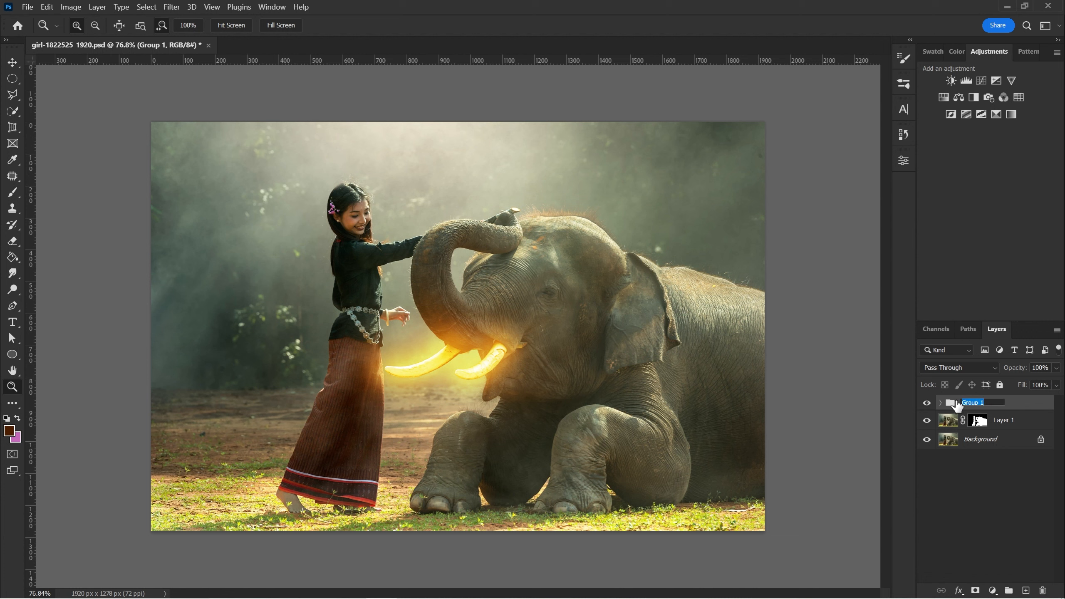
{"action": "type", "text": "Tusk/Glow"}
{"action": "left_click", "coordinate": [962, 482]}
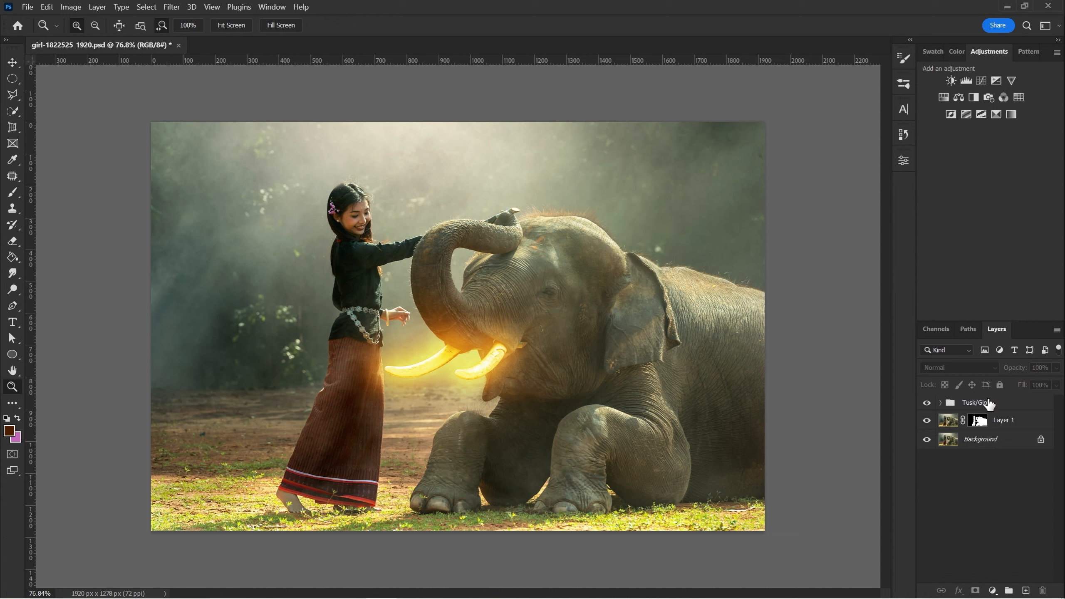
Add a Color Lookup adjustment layer directly above the Background, using the NightFromDay.CUBE 3D LUT.
{"action": "left_click", "coordinate": [992, 439]}
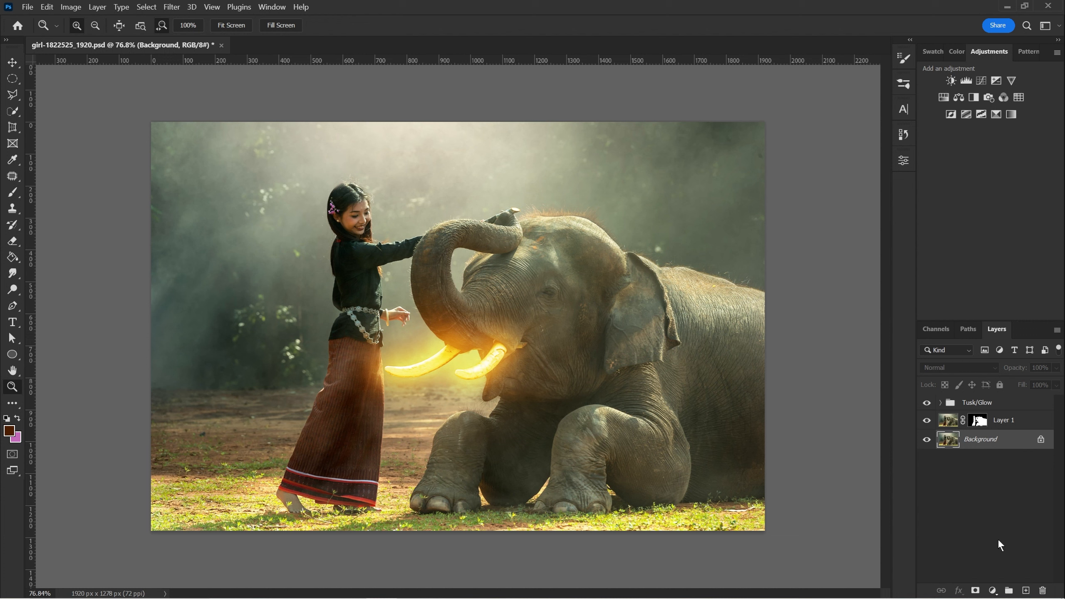
{"action": "left_click", "coordinate": [992, 590]}
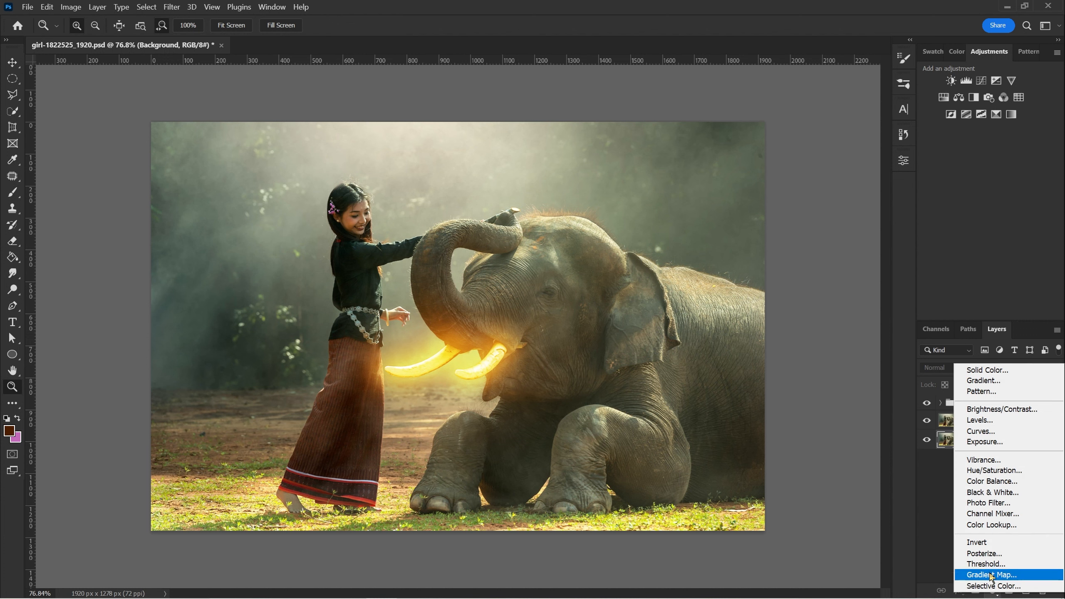
{"action": "left_click", "coordinate": [922, 538]}
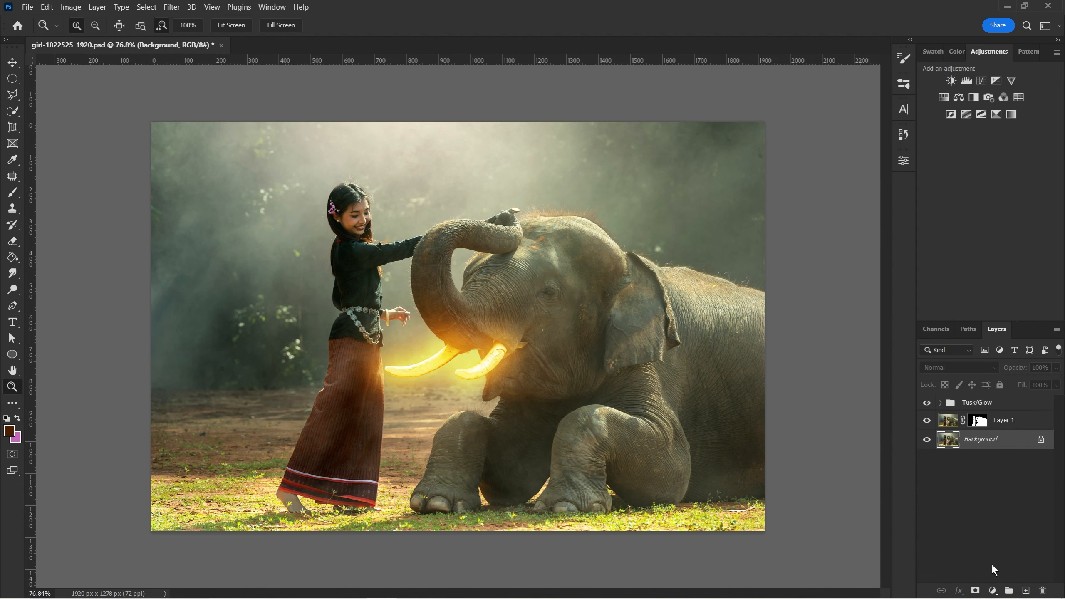
{"action": "left_click", "coordinate": [993, 591]}
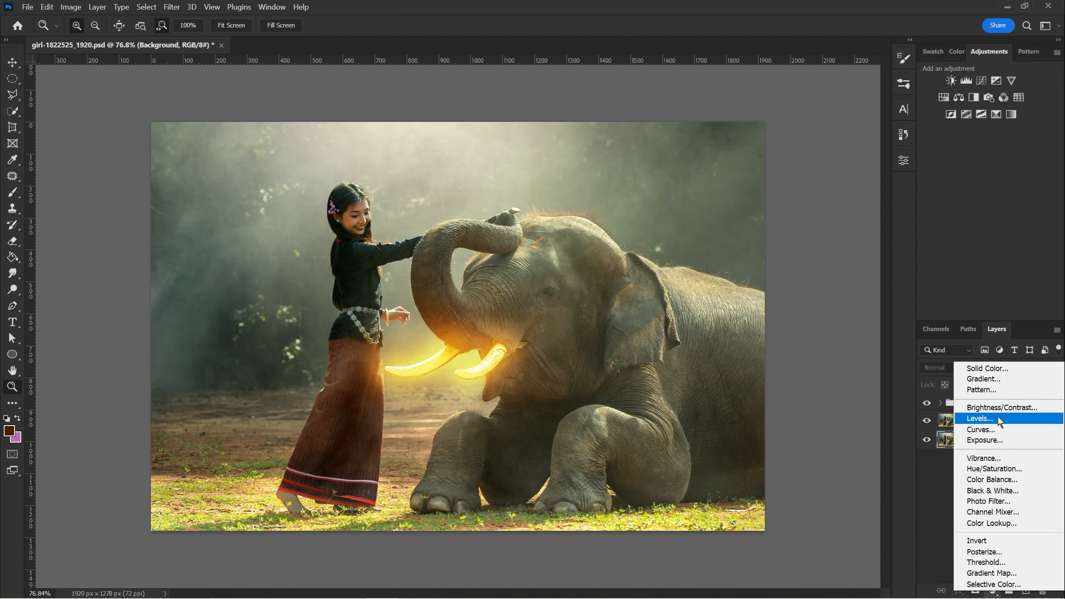
{"action": "left_click", "coordinate": [1018, 524]}
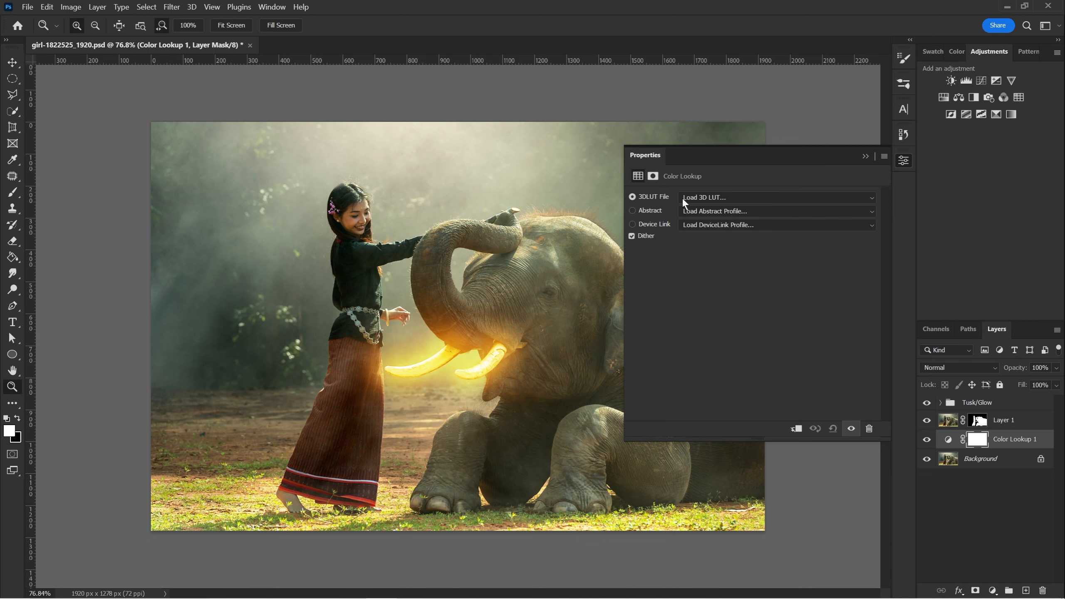
{"action": "left_click", "coordinate": [742, 200]}
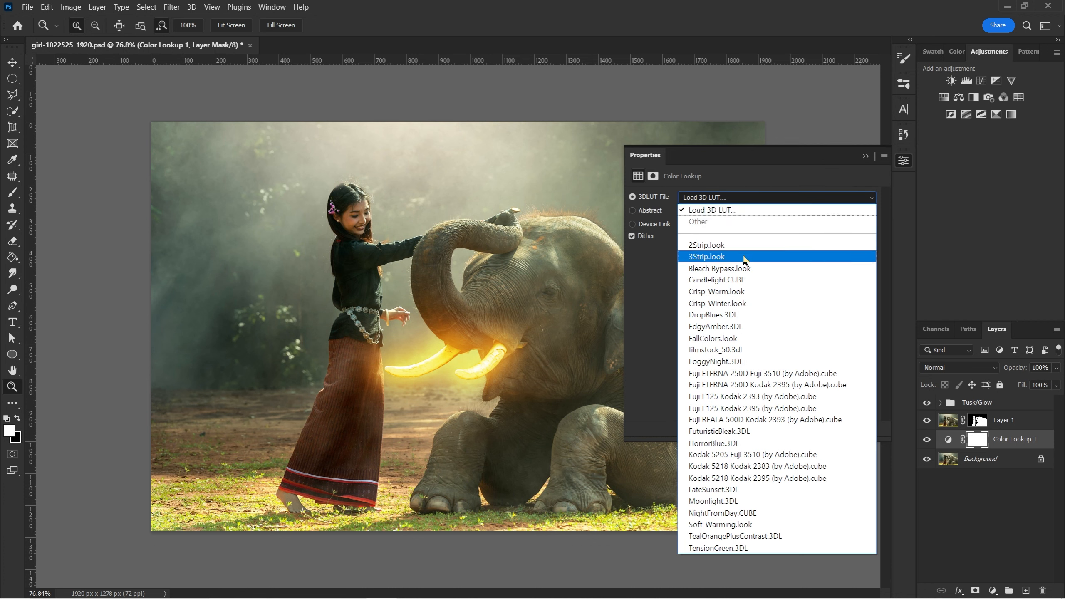
{"action": "left_click", "coordinate": [741, 513]}
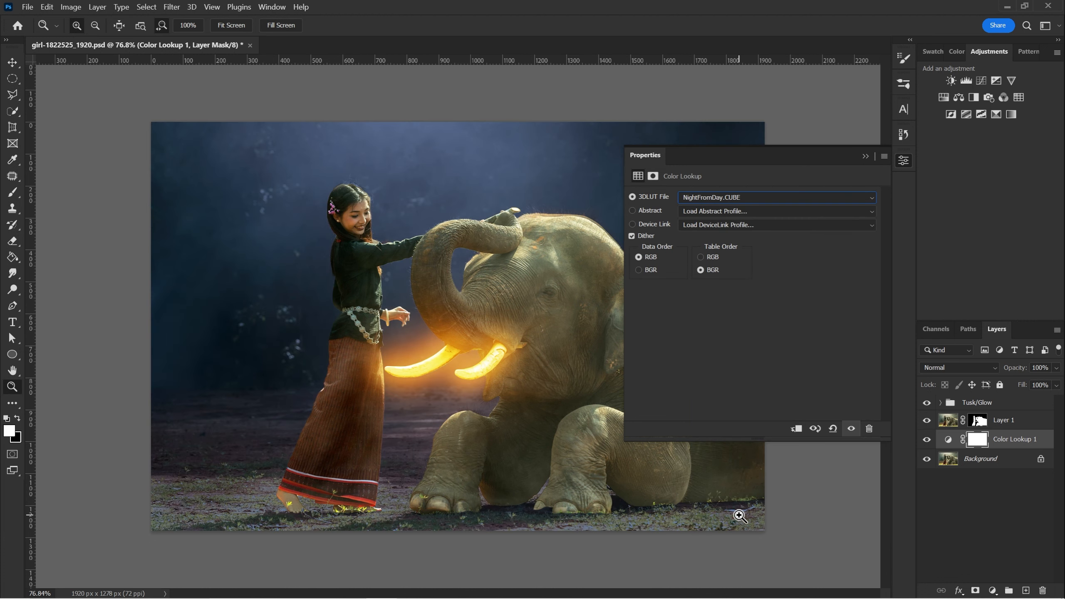
{"action": "left_click", "coordinate": [865, 156]}
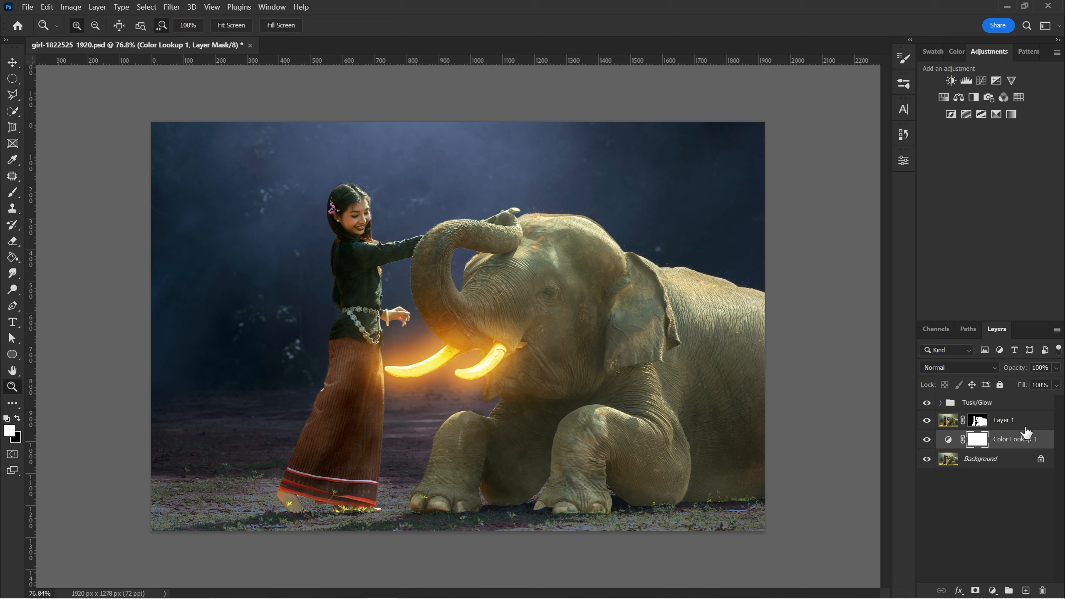
Duplicate the Color Lookup 1 adjustment and place the copy above Layer 1, below the Tusk/Glow group.
{"action": "left_click_drag", "start_coordinate": [1021, 442], "coordinate": [1019, 443]}
{"action": "left_click_drag", "start_coordinate": [1019, 445], "coordinate": [1023, 422]}
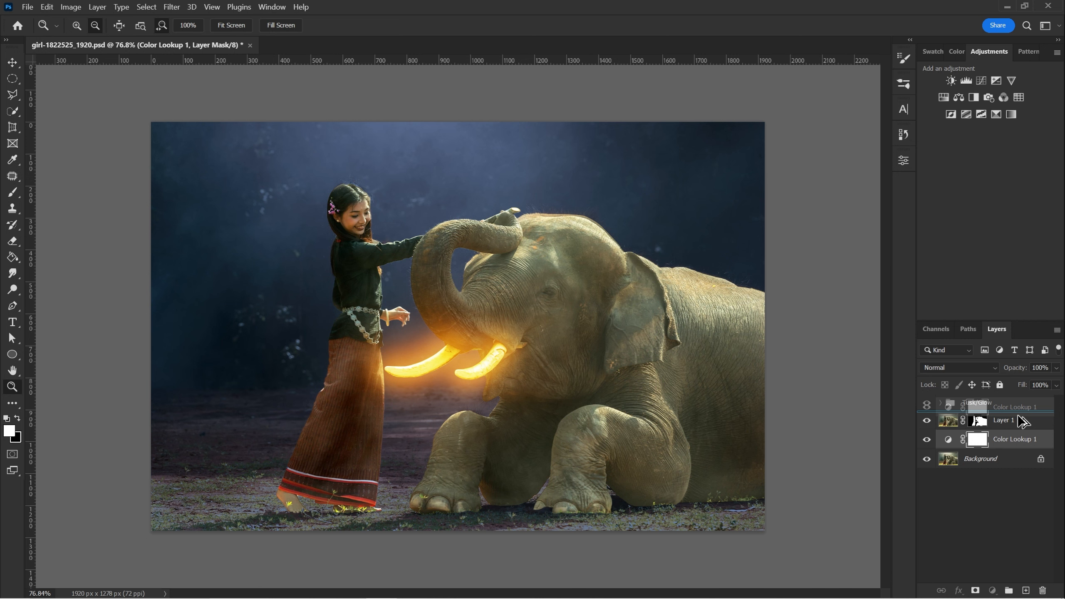
{"action": "left_click_drag", "start_coordinate": [1022, 421], "coordinate": [1020, 415]}
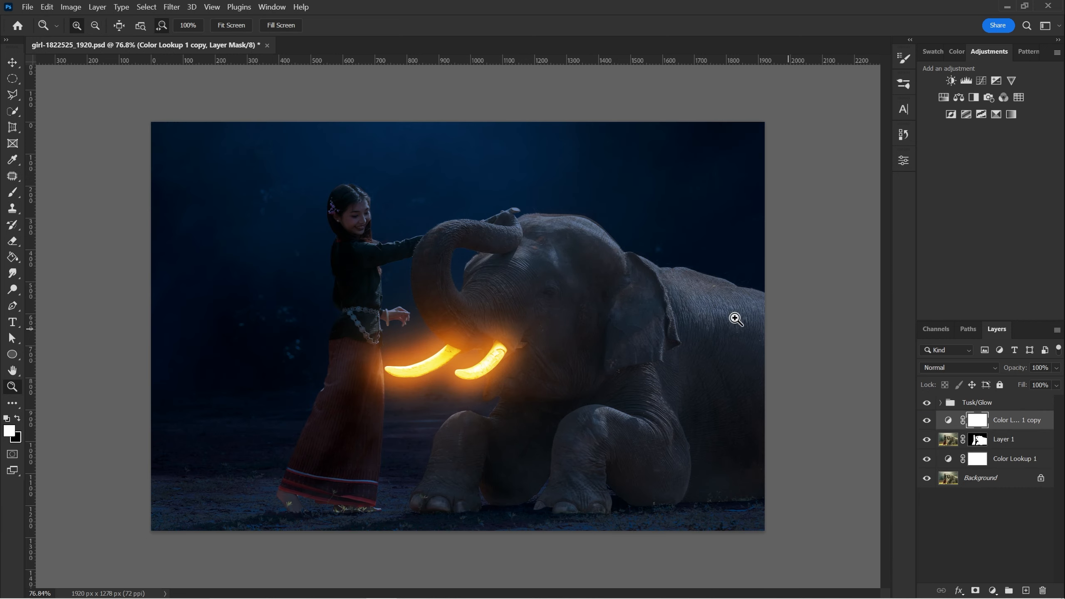
Clip the Color Lookup 1 copy to Layer 1 so it darkens only the woman and elephant.
{"action": "left_click_drag", "start_coordinate": [519, 345], "coordinate": [545, 338]}
{"action": "left_click", "coordinate": [688, 320]}
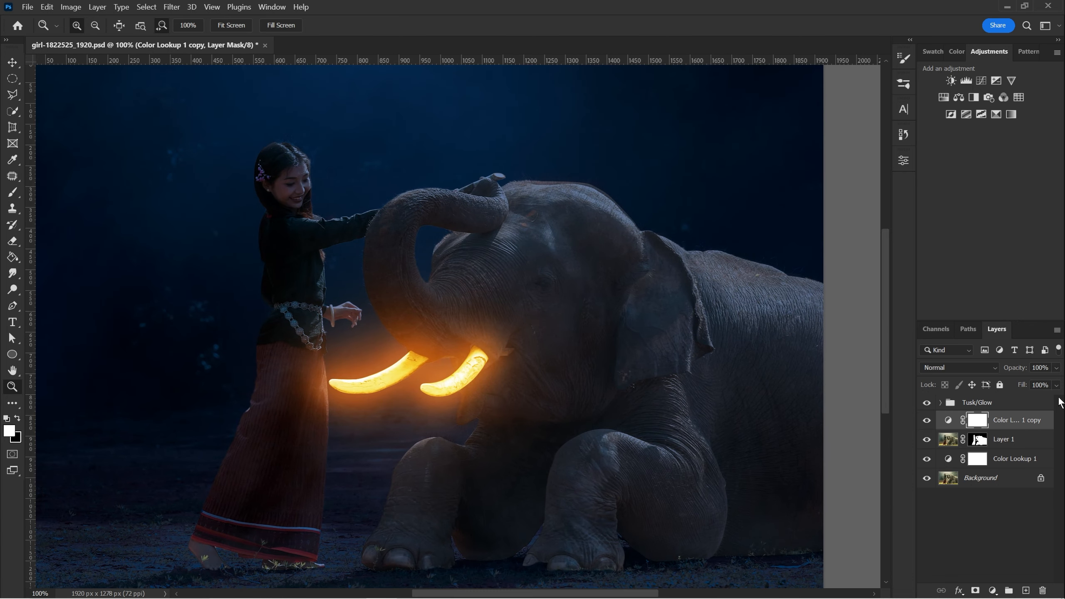
{"action": "left_click_drag", "start_coordinate": [611, 376], "coordinate": [697, 386]}
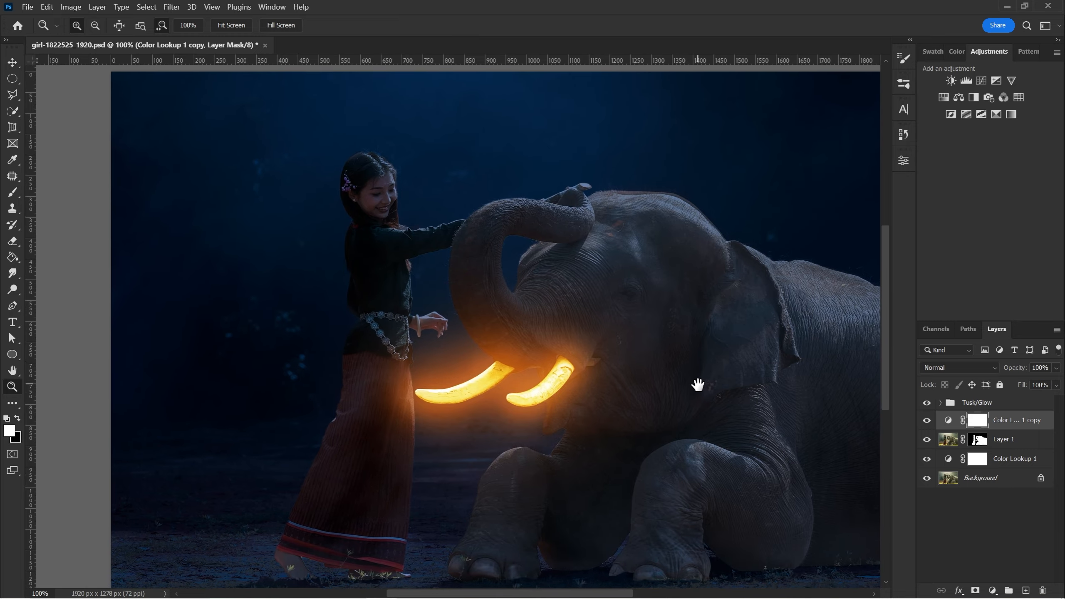
{"action": "key", "text": "v"}
{"action": "scroll", "coordinate": [533, 402], "scroll_direction": "down", "scroll_amount": 2}
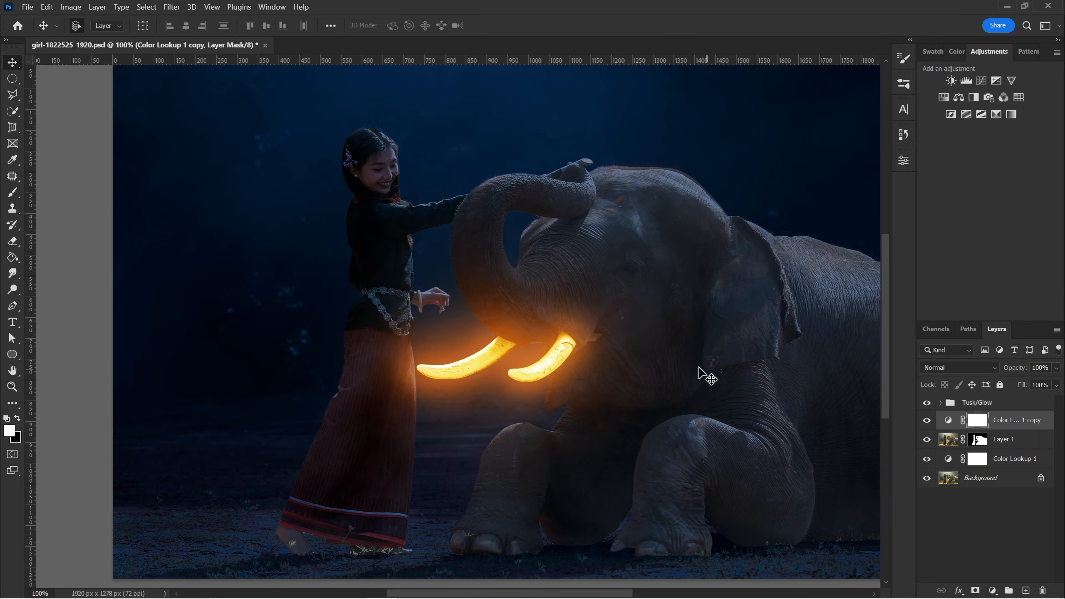
{"action": "right_click", "coordinate": [1023, 421]}
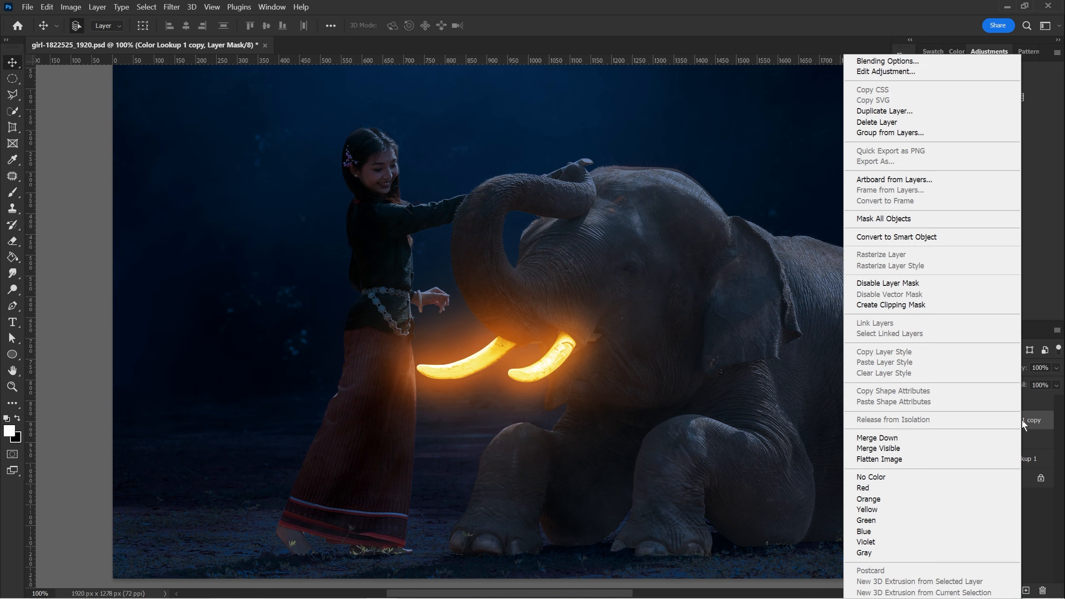
{"action": "left_click", "coordinate": [921, 312]}
{"action": "left_click_drag", "start_coordinate": [608, 255], "coordinate": [578, 306]}
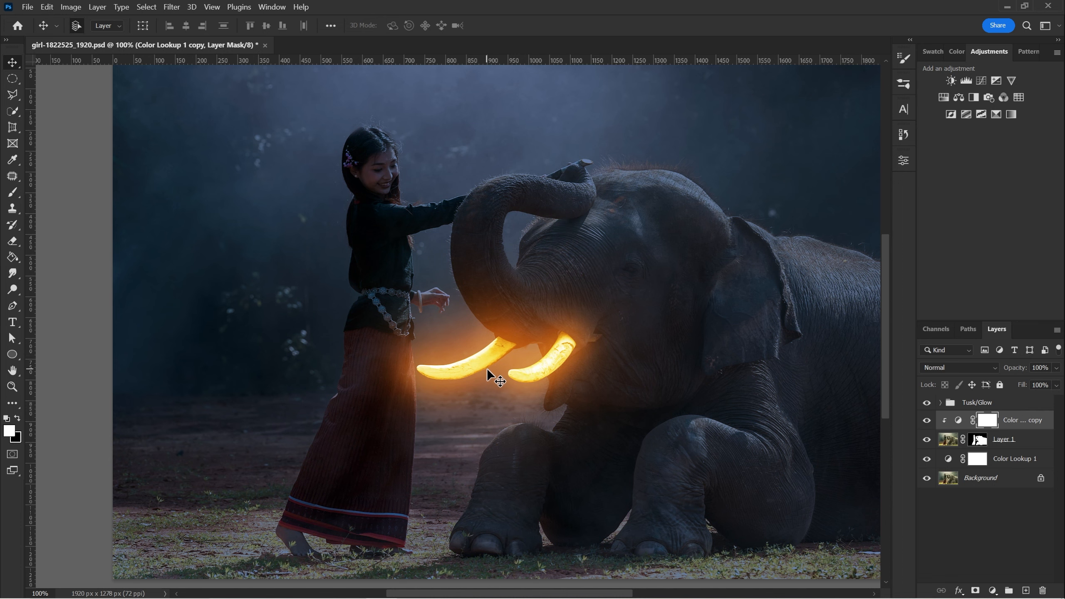
Expand the Tusk/Glow group and toggle Layer 2's visibility to check its contribution to the glow.
{"action": "key", "text": "z"}
{"action": "left_click_drag", "start_coordinate": [510, 349], "coordinate": [528, 336]}
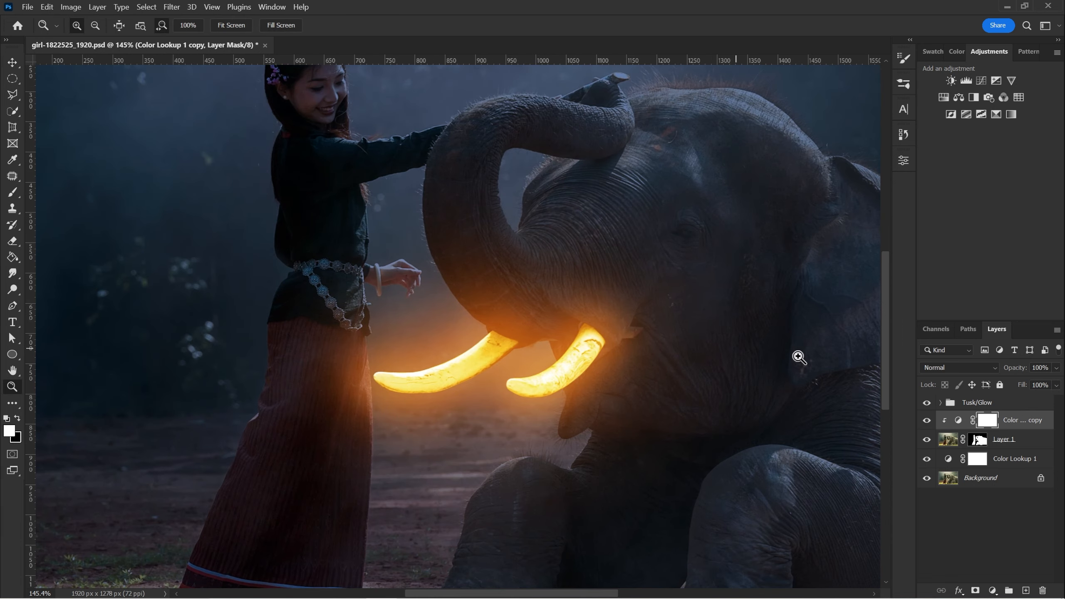
{"action": "left_click", "coordinate": [950, 404]}
{"action": "left_click", "coordinate": [941, 402]}
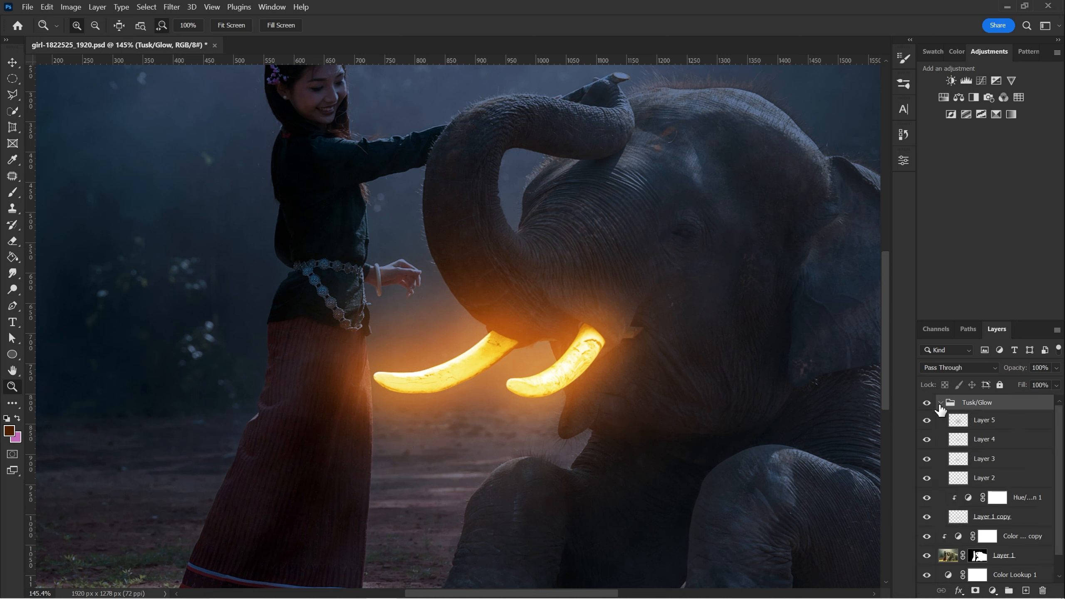
{"action": "left_click", "coordinate": [997, 463]}
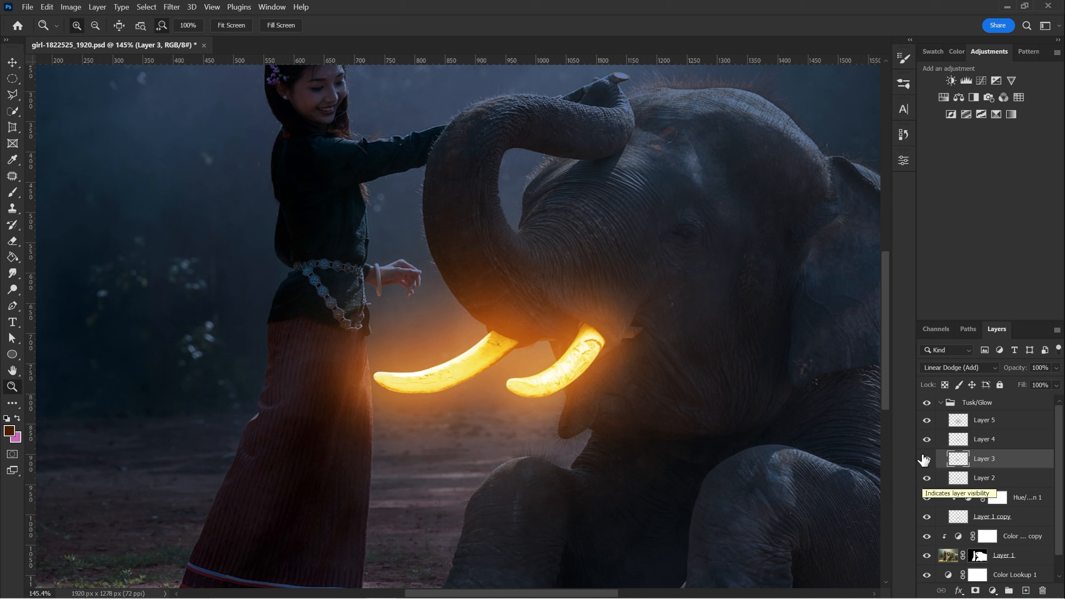
{"action": "left_click", "coordinate": [927, 478]}
{"action": "left_click", "coordinate": [927, 478]}
{"action": "left_click", "coordinate": [927, 478]}
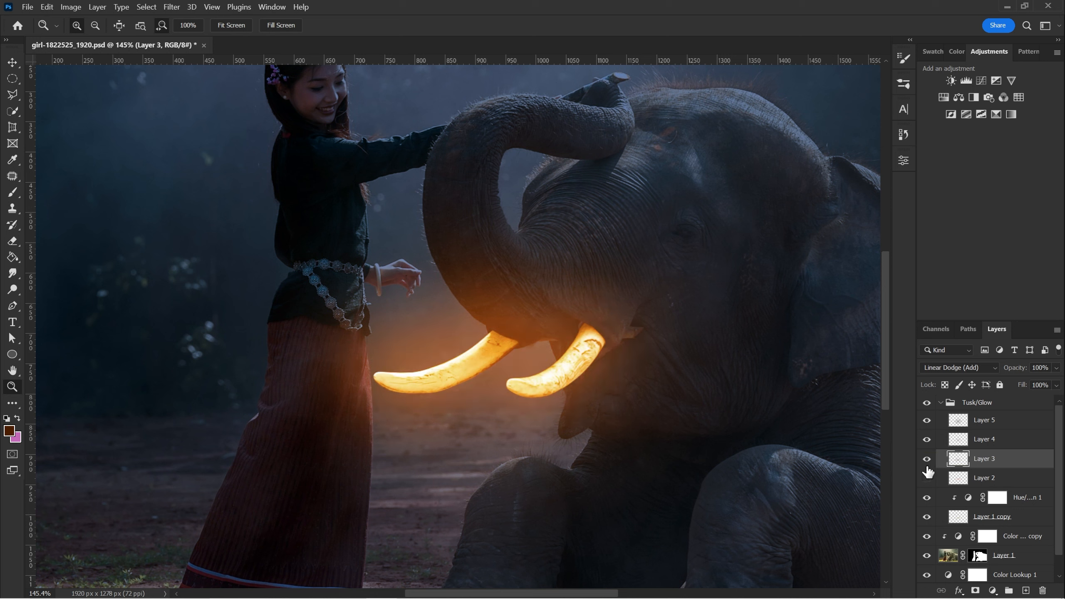
{"action": "left_click", "coordinate": [926, 479]}
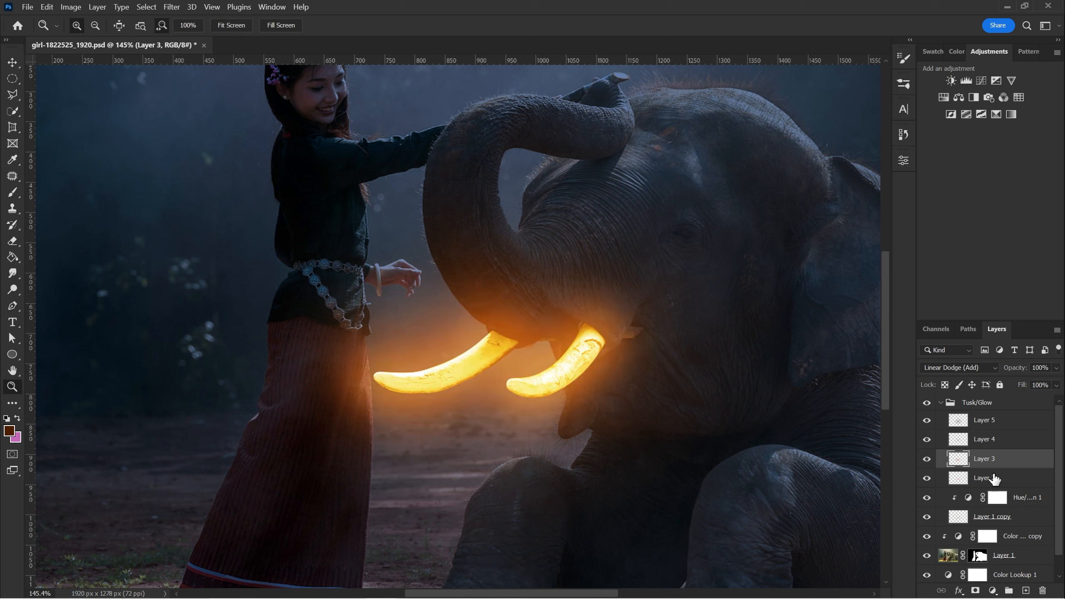
Lightly erase excess glow around the tusks on Layer 2 using the Eraser at size 175 and 8% flow.
{"action": "key", "text": "s"}
{"action": "mouse_move", "coordinate": [583, 393]}
{"action": "left_mouse_down"}
{"action": "mouse_move", "coordinate": [623, 359]}
{"action": "mouse_move", "coordinate": [688, 350]}
{"action": "left_mouse_up"}
{"action": "left_click", "coordinate": [964, 481]}
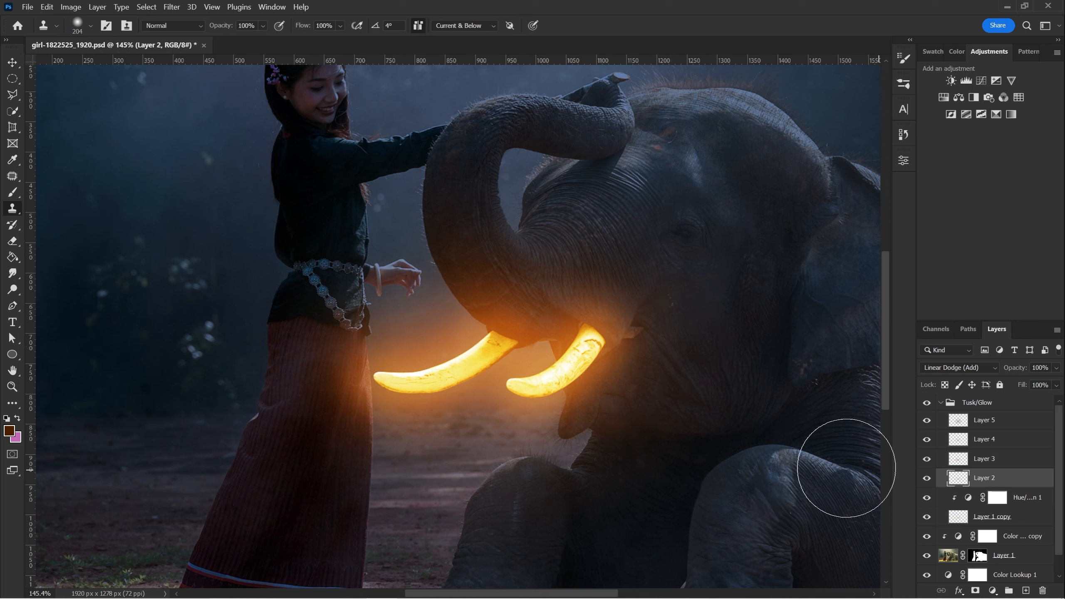
{"action": "left_click_drag", "start_coordinate": [302, 29], "coordinate": [209, 147]}
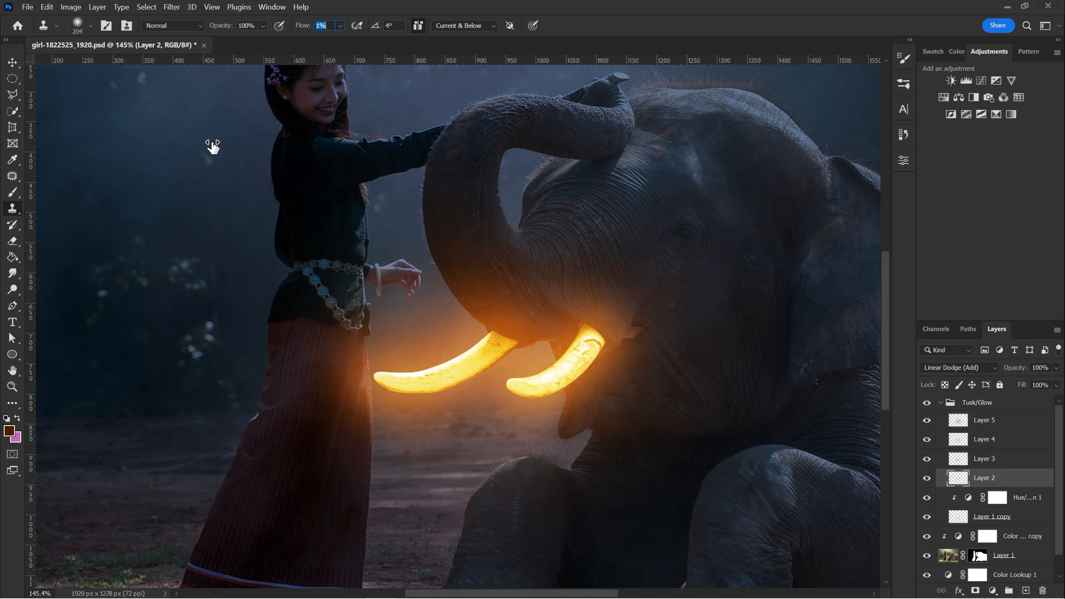
{"action": "right_click", "coordinate": [598, 426]}
{"action": "key", "text": "e"}
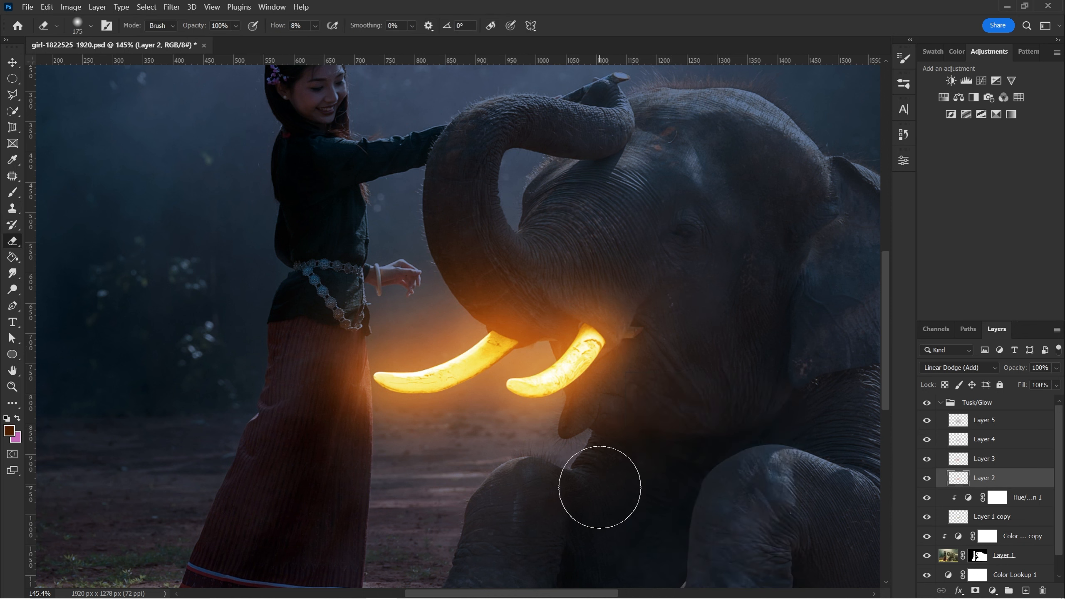
{"action": "right_click", "coordinate": [579, 479]}
{"action": "left_click", "coordinate": [509, 450]}
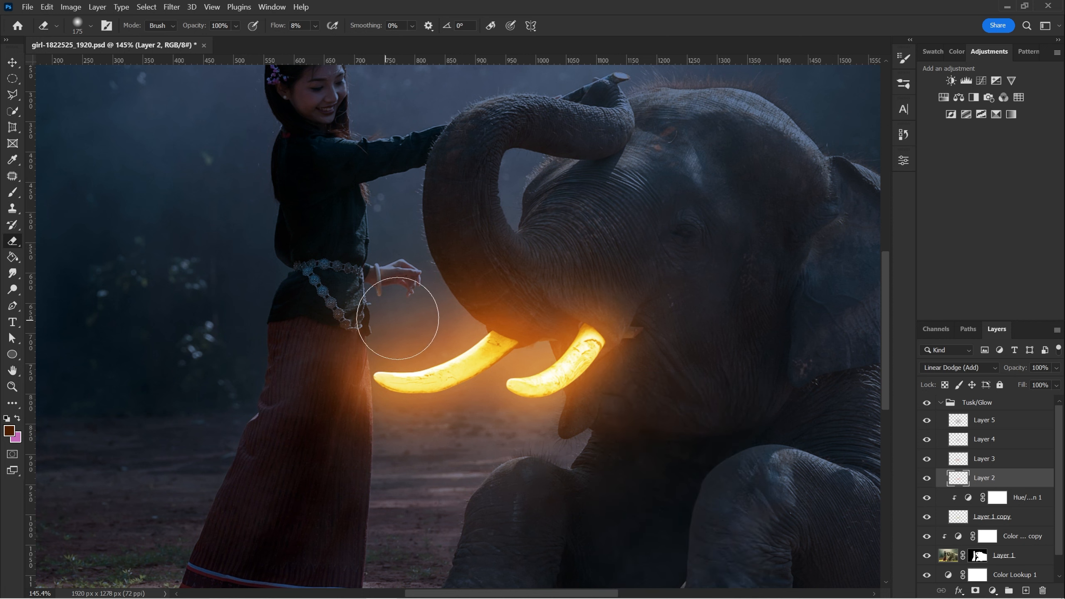
Inspect the tusks' glow up close and collapse the Tusk/Glow group.
{"action": "key", "text": "z"}
{"action": "left_click_drag", "start_coordinate": [707, 364], "coordinate": [665, 350]}
{"action": "left_click_drag", "start_coordinate": [517, 335], "coordinate": [535, 309]}
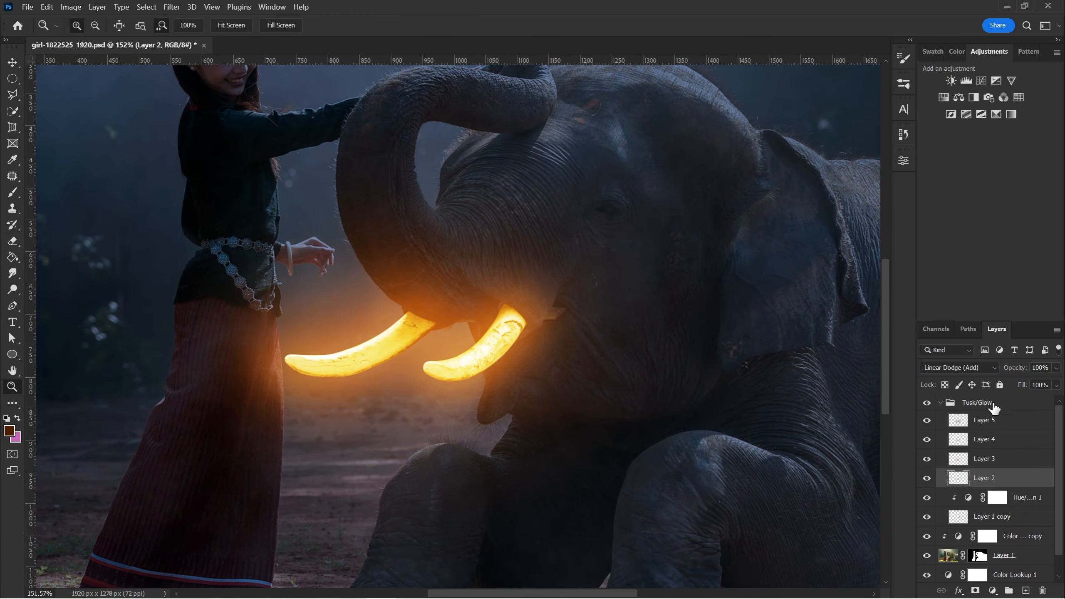
{"action": "left_click", "coordinate": [940, 403]}
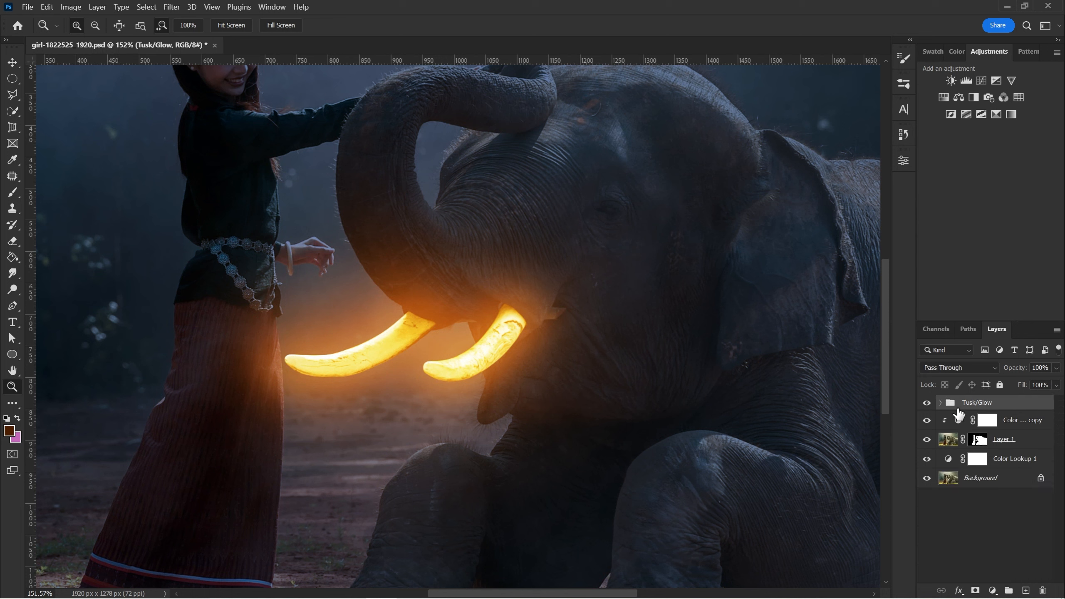
Add a Hue/Saturation adjustment layer above the Color Lookup 1 copy and clip it to Layer 1.
{"action": "left_click", "coordinate": [1018, 423]}
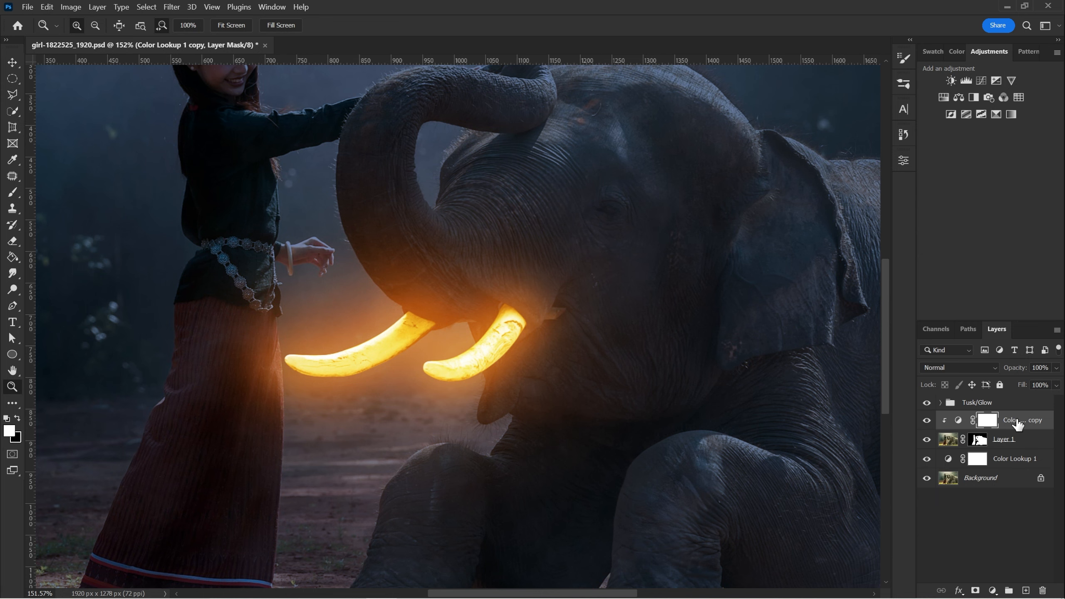
{"action": "left_click_drag", "start_coordinate": [433, 231], "coordinate": [482, 292]}
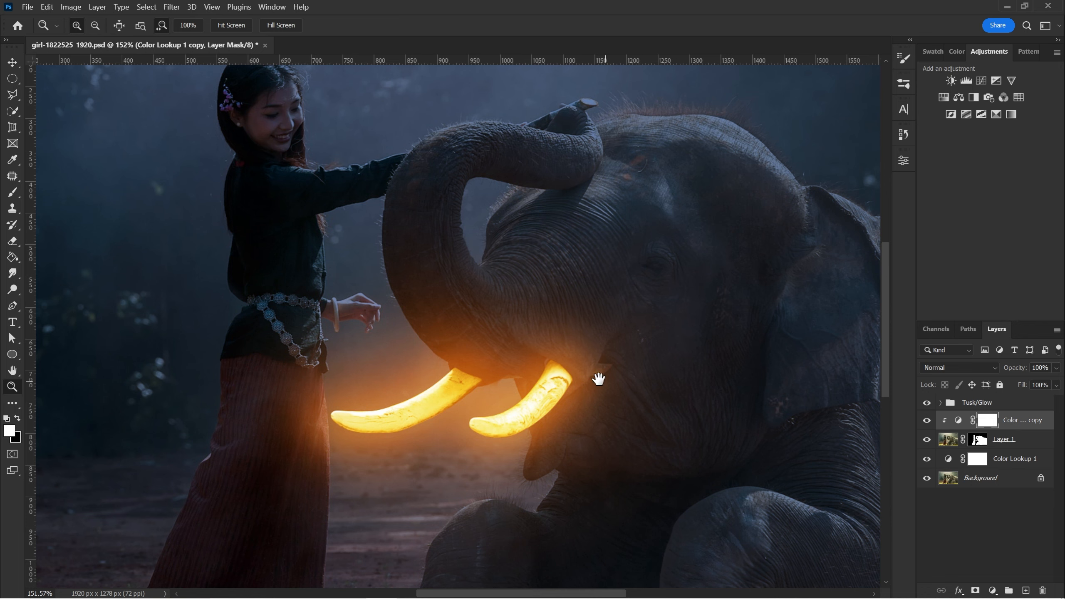
{"action": "scroll", "coordinate": [595, 375], "scroll_direction": "down", "scroll_amount": 1}
{"action": "left_click", "coordinate": [992, 590]}
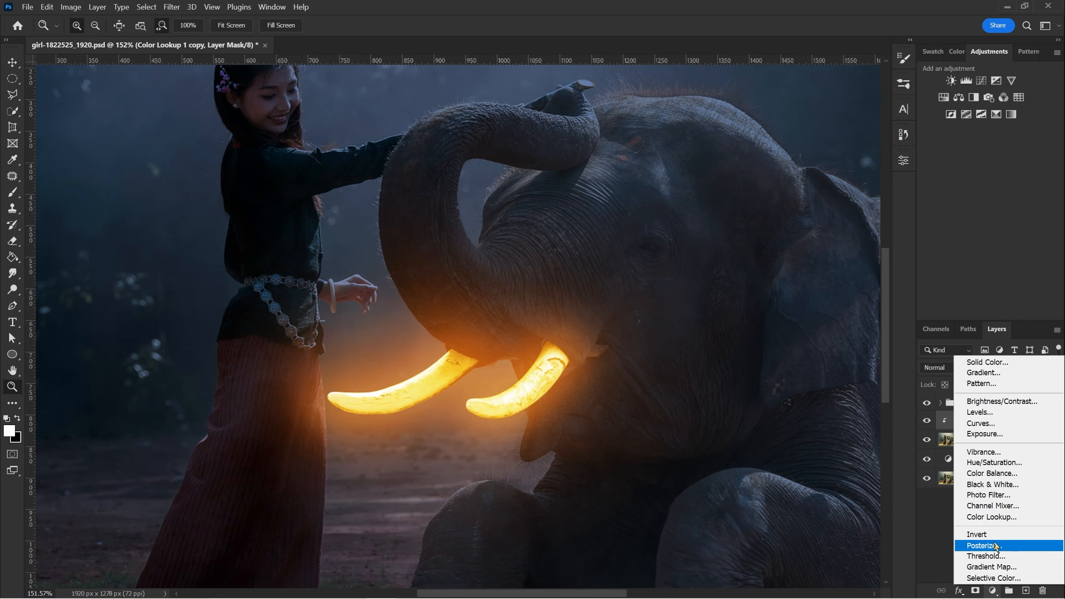
{"action": "left_click", "coordinate": [999, 462]}
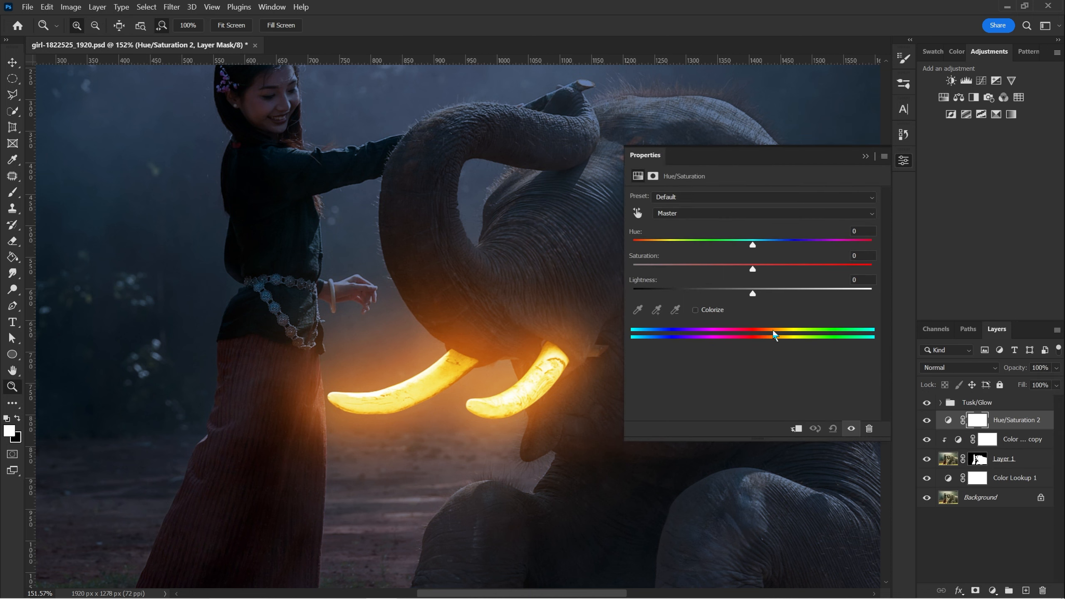
{"action": "left_click", "coordinate": [799, 434]}
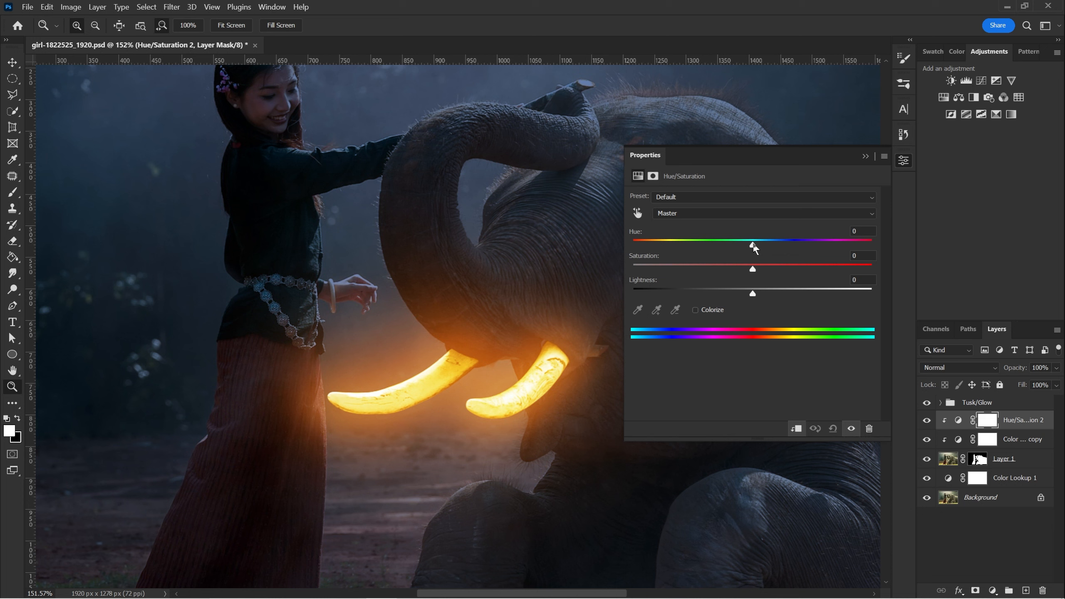
Colorize the Hue/Saturation 2 adjustment orange with Hue 27 and Saturation 55.
{"action": "left_click", "coordinate": [695, 310]}
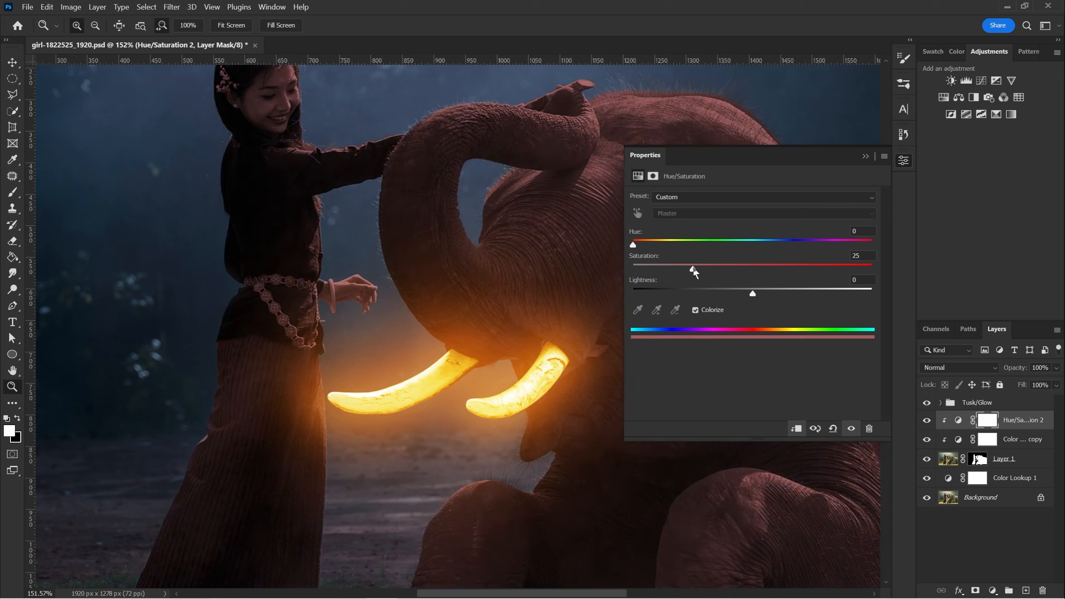
{"action": "left_click_drag", "start_coordinate": [703, 270], "coordinate": [801, 269]}
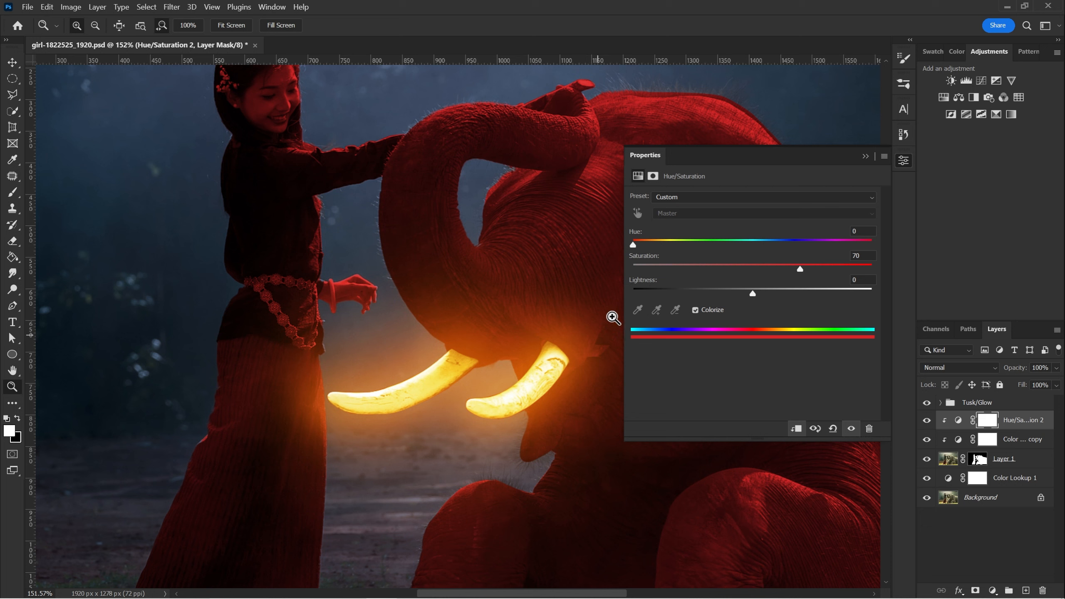
{"action": "left_click_drag", "start_coordinate": [633, 245], "coordinate": [651, 249]}
{"action": "left_click_drag", "start_coordinate": [651, 247], "coordinate": [650, 248]}
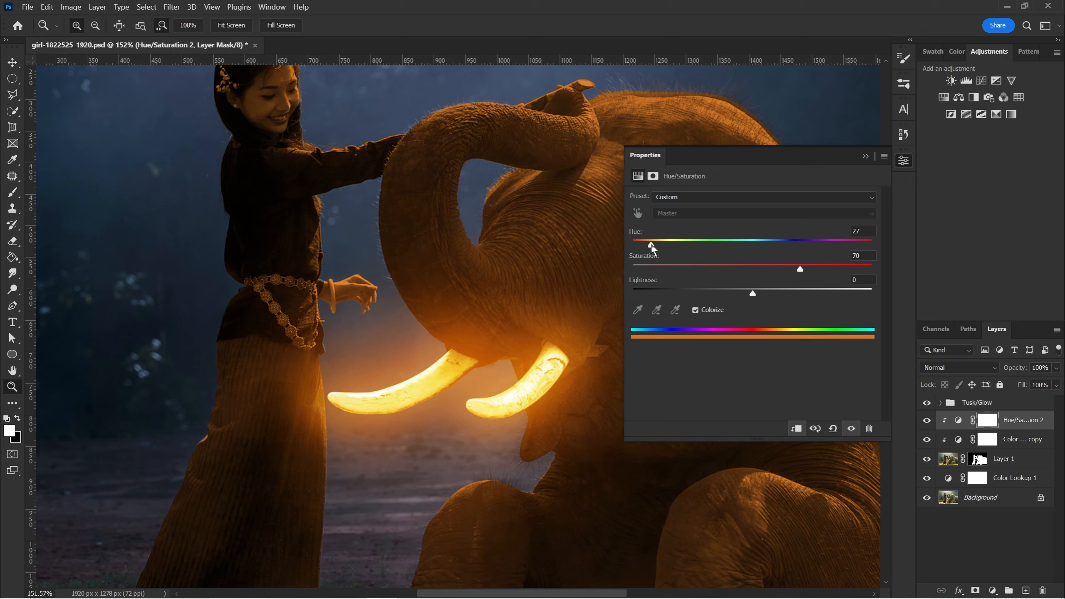
{"action": "mouse_move", "coordinate": [798, 271]}
{"action": "left_mouse_down"}
{"action": "mouse_move", "coordinate": [784, 271]}
{"action": "mouse_move", "coordinate": [804, 271]}
{"action": "left_mouse_up"}
{"action": "left_click_drag", "start_coordinate": [802, 270], "coordinate": [797, 270]}
{"action": "left_click", "coordinate": [864, 157]}
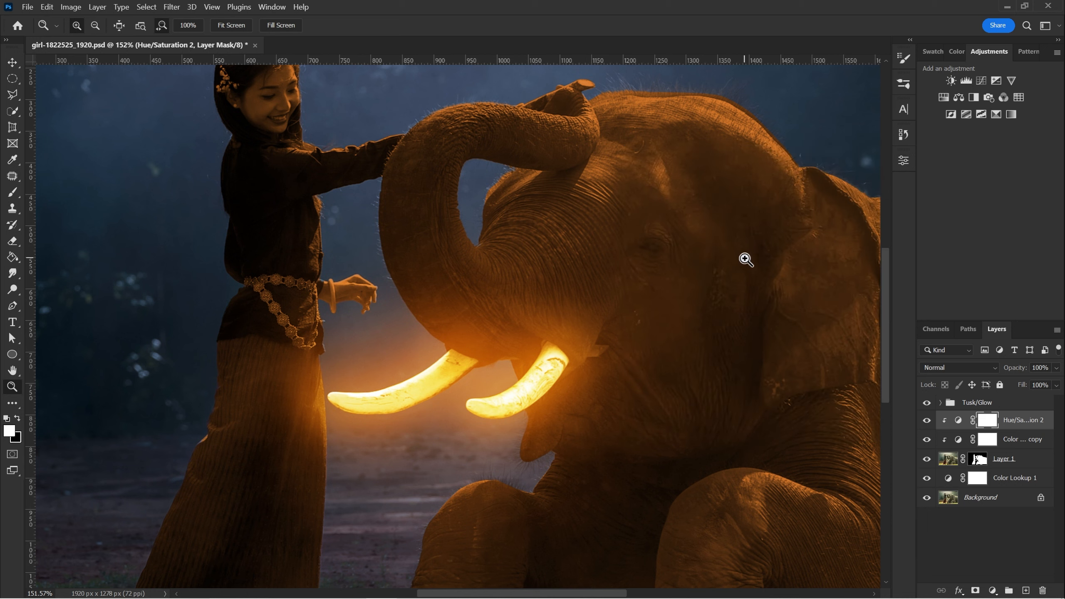
Invert the Hue/Saturation 2 mask to black and paint white over the trunk and face near the tusks with a soft brush.
{"action": "key", "text": "ctrl+i"}
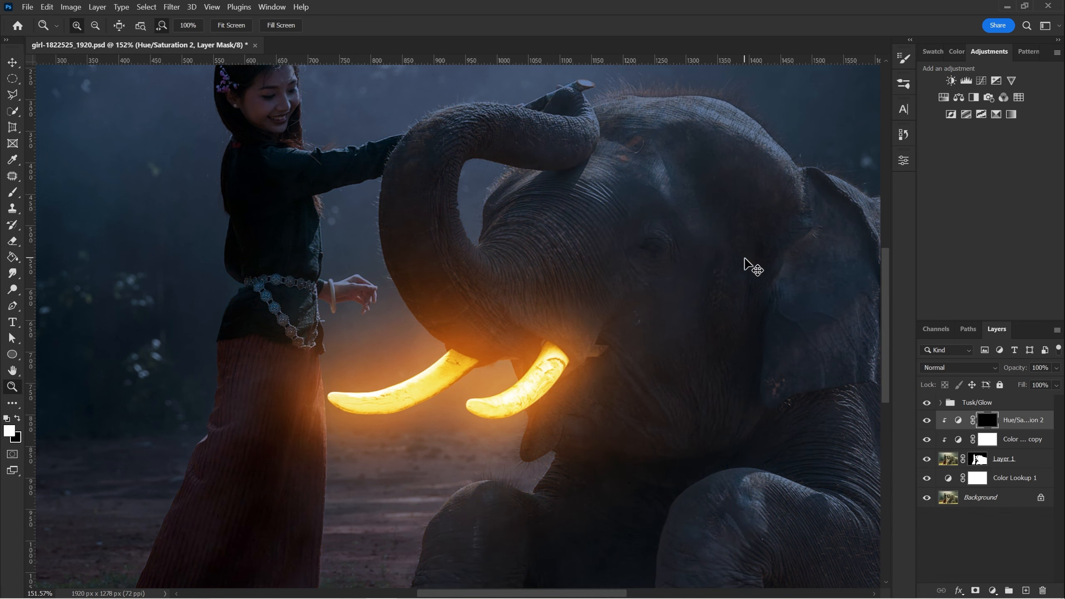
{"action": "left_click", "coordinate": [434, 300]}
{"action": "key", "text": "b"}
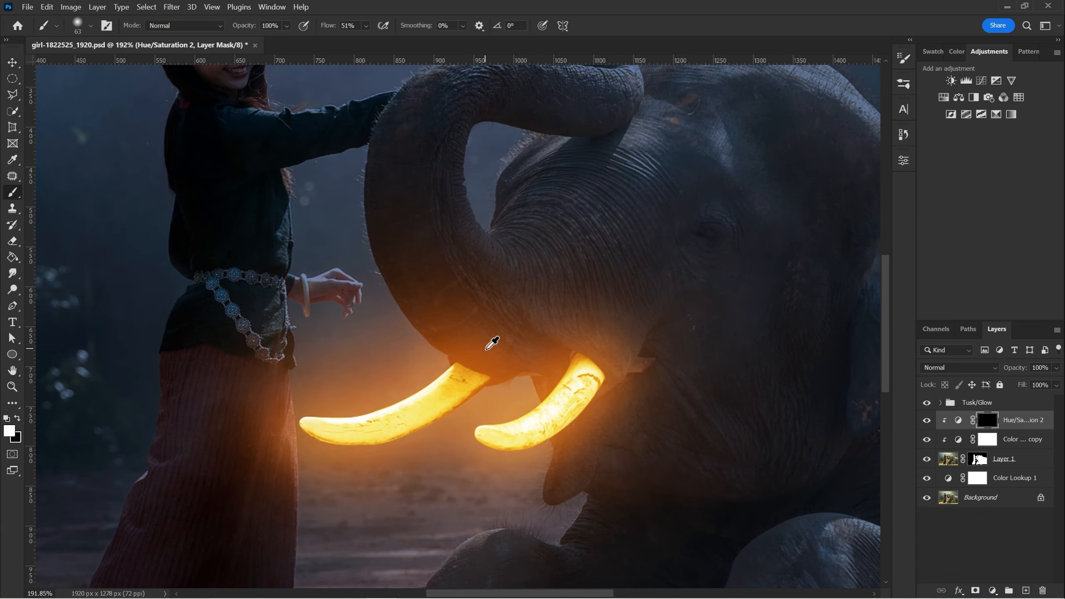
{"action": "mouse_move", "coordinate": [445, 345]}
{"action": "left_mouse_down"}
{"action": "mouse_move", "coordinate": [388, 257]}
{"action": "mouse_move", "coordinate": [438, 337]}
{"action": "mouse_move", "coordinate": [408, 297]}
{"action": "mouse_move", "coordinate": [463, 333]}
{"action": "left_mouse_up"}
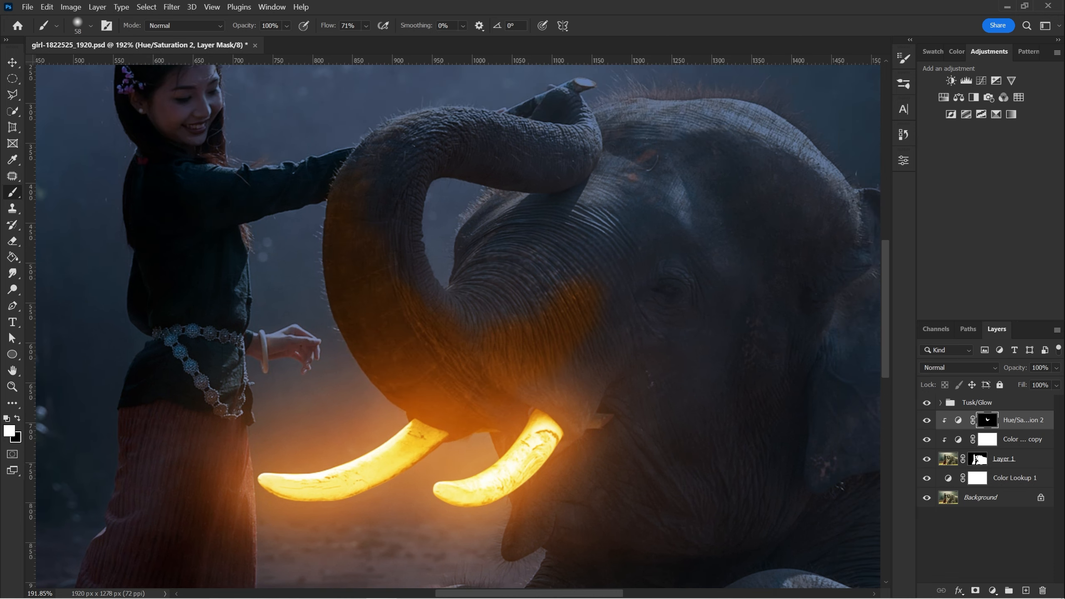
{"action": "key", "text": "shift+0"}
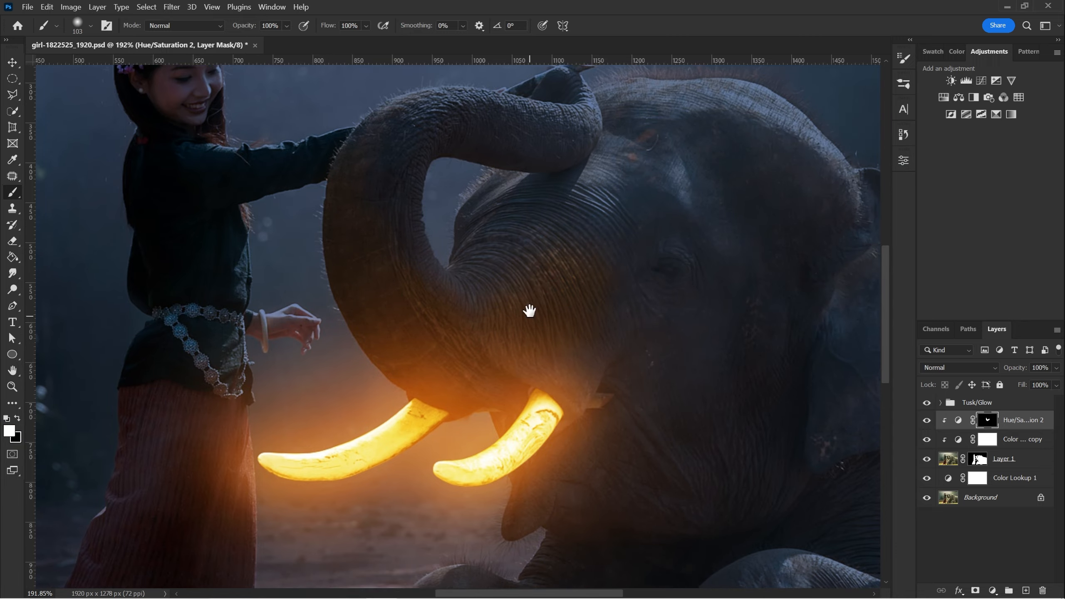
{"action": "left_click_drag", "start_coordinate": [529, 311], "coordinate": [529, 287]}
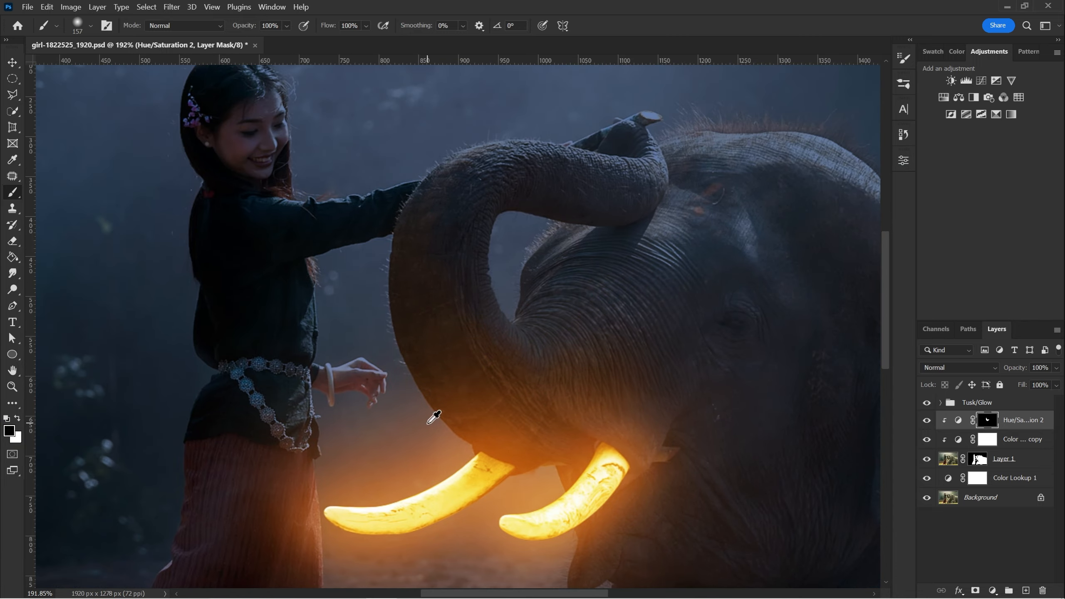
Paint white on the Hue/Saturation 2 mask over the elephant's front leg and toenails to add orange light.
{"action": "left_click_drag", "start_coordinate": [434, 416], "coordinate": [334, 64]}
{"action": "key", "text": "x"}
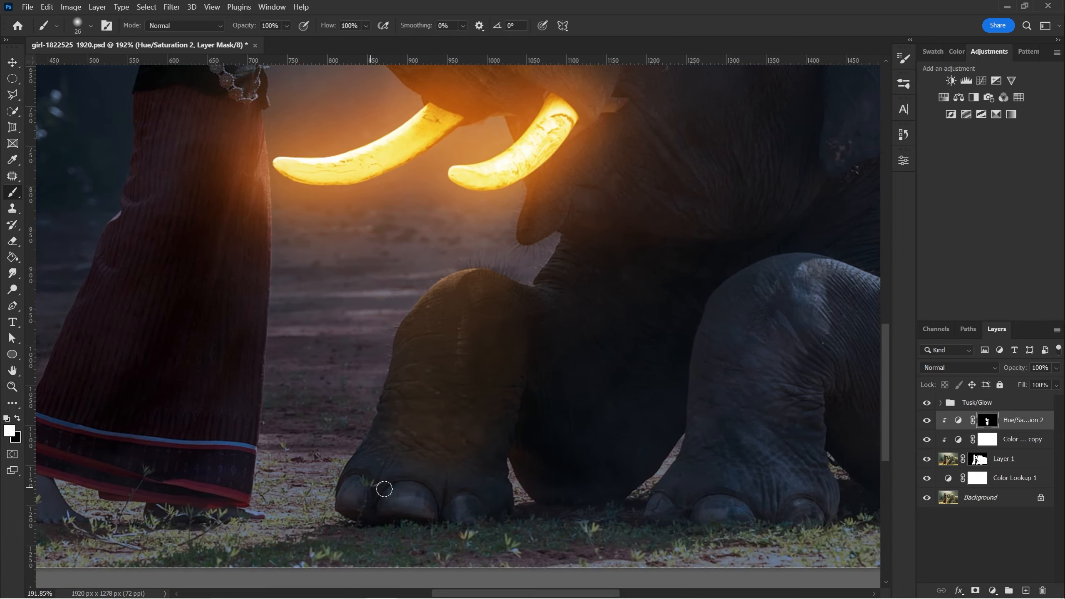
{"action": "scroll", "coordinate": [369, 520], "scroll_direction": "up", "scroll_amount": 8}
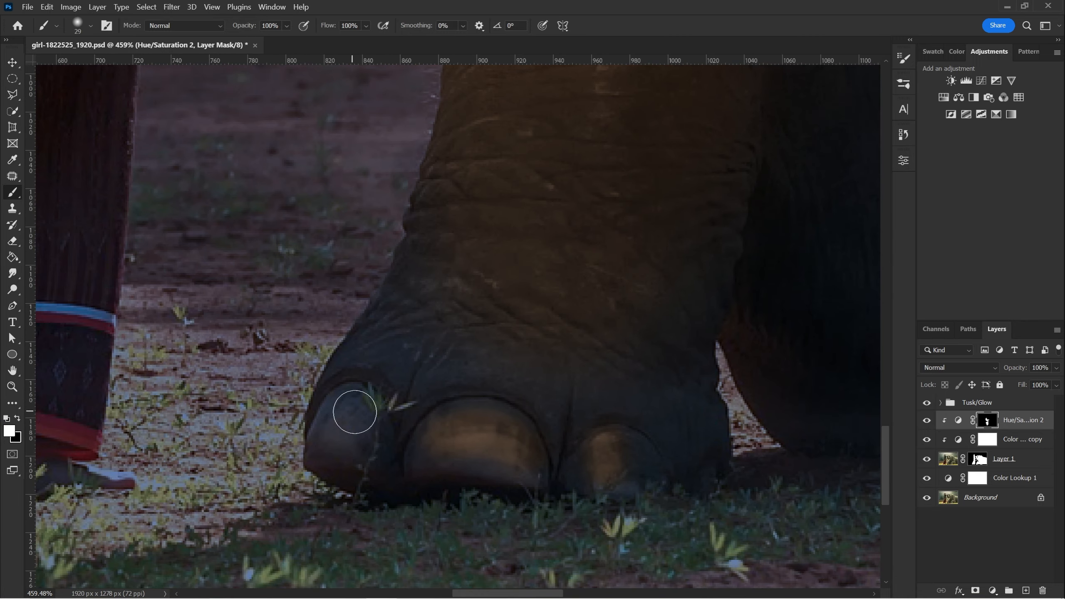
{"action": "right_click", "coordinate": [478, 348]}
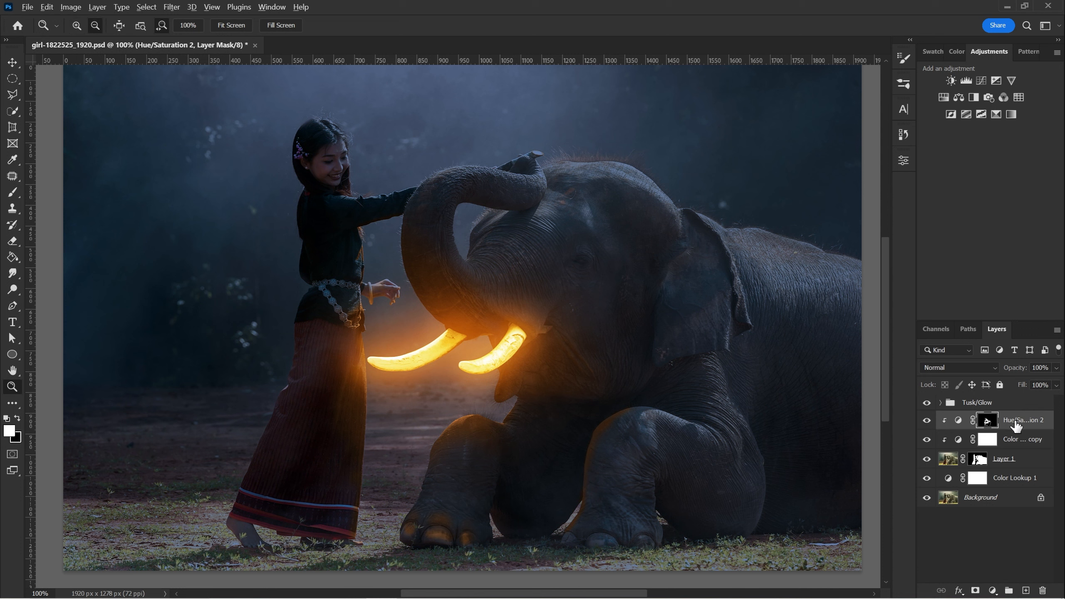
Duplicate the Hue/Saturation 2 layer beneath the original and reduce the copy's saturation to about 33.
{"action": "left_click_drag", "start_coordinate": [1017, 425], "coordinate": [1014, 430]}
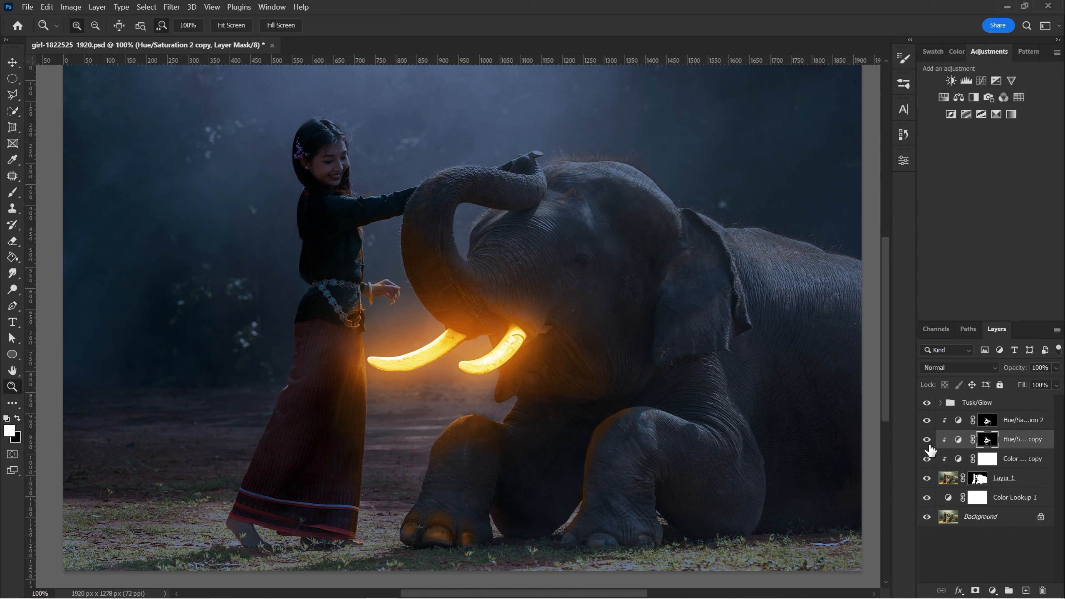
{"action": "double_click", "coordinate": [958, 441]}
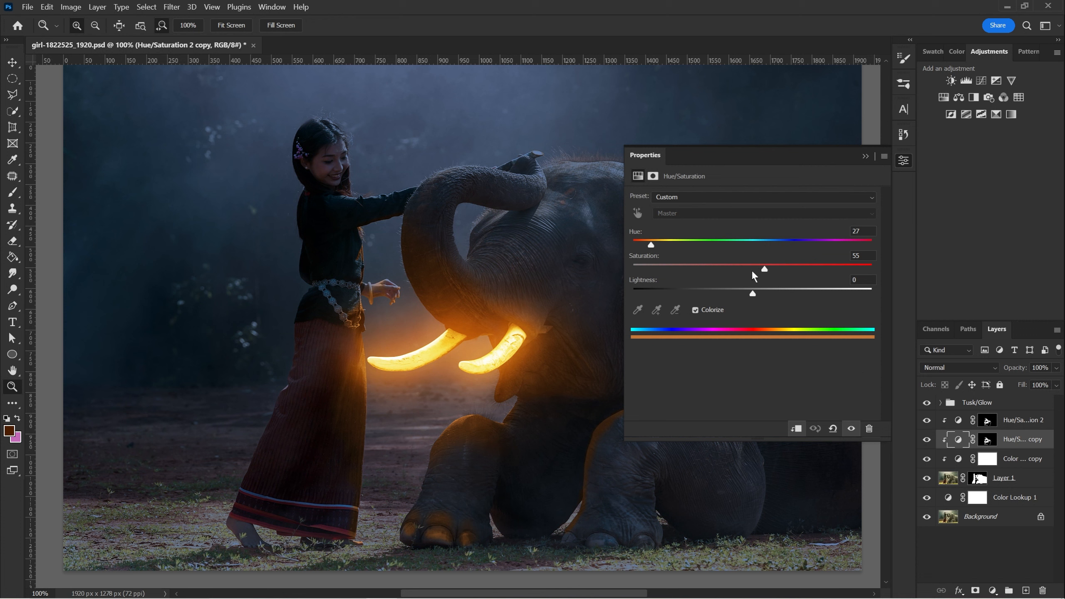
{"action": "left_click_drag", "start_coordinate": [764, 271], "coordinate": [713, 272]}
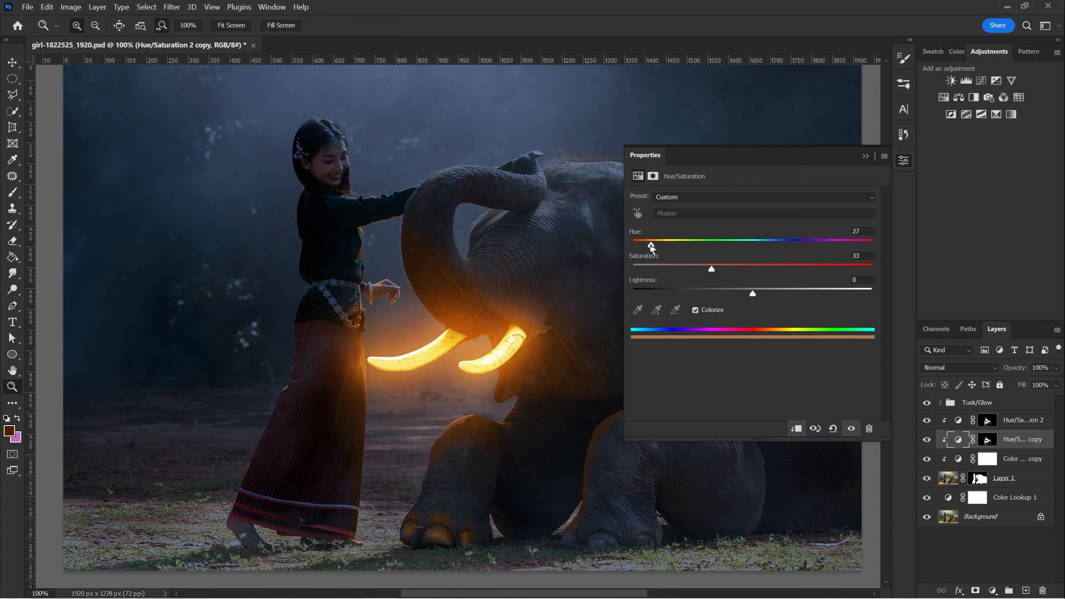
{"action": "left_click_drag", "start_coordinate": [652, 247], "coordinate": [654, 247]}
{"action": "left_click_drag", "start_coordinate": [715, 266], "coordinate": [714, 265]}
{"action": "left_click", "coordinate": [864, 156]}
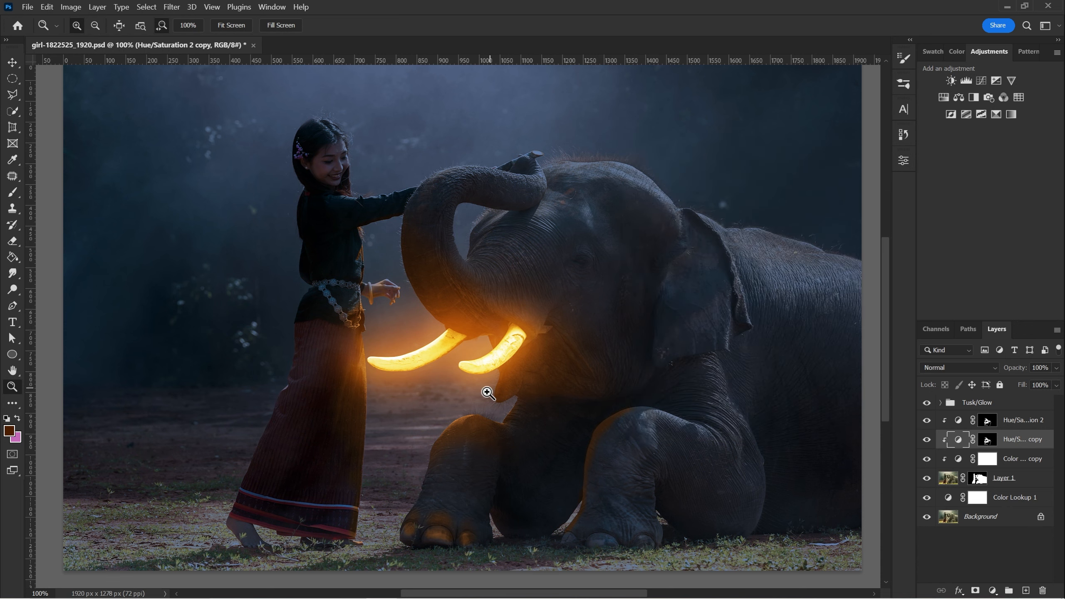
Paint white at 13% flow on the Hue/Saturation 2 copy's mask over the elephant's foreleg closest to the woman.
{"action": "left_click_drag", "start_coordinate": [485, 390], "coordinate": [511, 399]}
{"action": "left_click_drag", "start_coordinate": [499, 440], "coordinate": [578, 272]}
{"action": "left_click", "coordinate": [987, 439]}
{"action": "key", "text": "d"}
{"action": "key", "text": "b"}
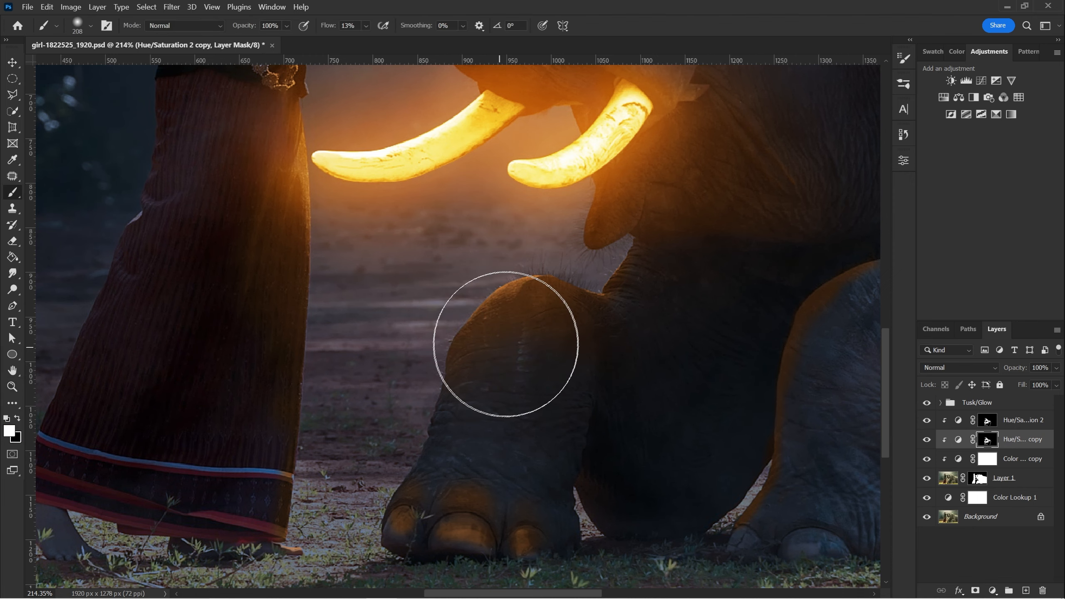
{"action": "left_click_drag", "start_coordinate": [496, 345], "coordinate": [479, 347]}
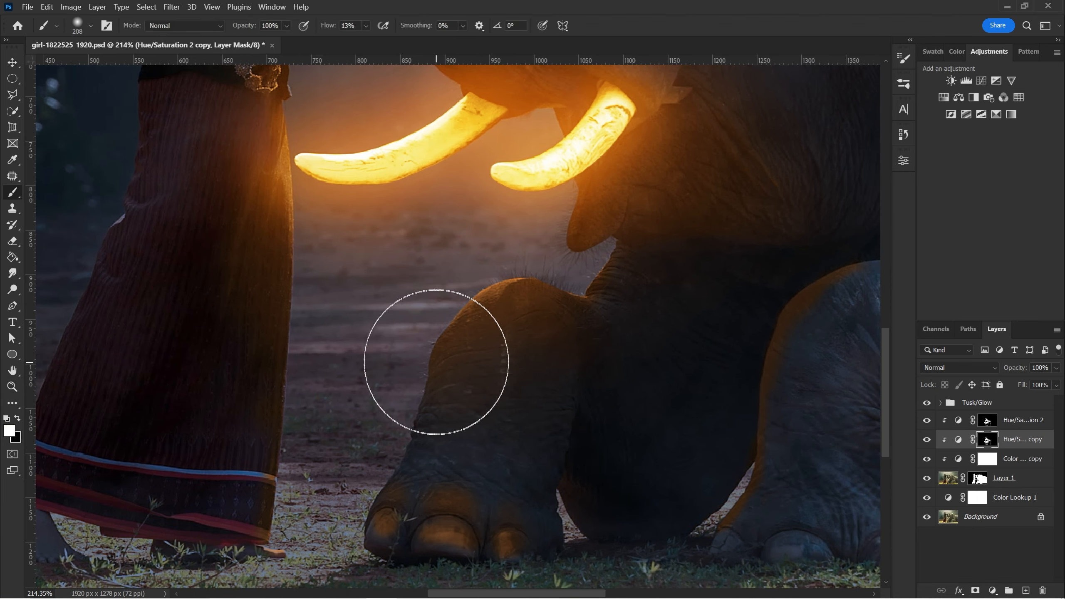
{"action": "scroll", "coordinate": [442, 302], "scroll_direction": "down", "scroll_amount": 5}
{"action": "left_click_drag", "start_coordinate": [408, 468], "coordinate": [408, 463]}
{"action": "mouse_move", "coordinate": [419, 426]}
{"action": "left_mouse_down"}
{"action": "mouse_move", "coordinate": [440, 451]}
{"action": "mouse_move", "coordinate": [534, 452]}
{"action": "mouse_move", "coordinate": [455, 421]}
{"action": "mouse_move", "coordinate": [523, 421]}
{"action": "mouse_move", "coordinate": [282, 471]}
{"action": "left_mouse_up"}
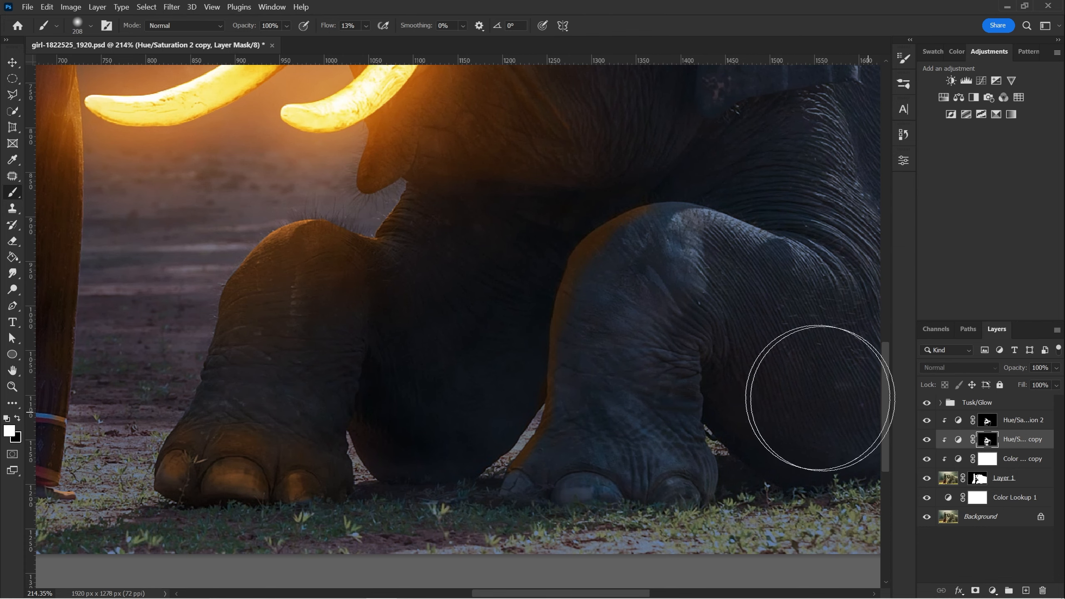
Extend the soft orange light onto the elephant's other foreleg by painting white on the Hue/Saturation 2 copy's mask.
{"action": "left_click_drag", "start_coordinate": [463, 364], "coordinate": [473, 401]}
{"action": "left_click_drag", "start_coordinate": [544, 440], "coordinate": [461, 451]}
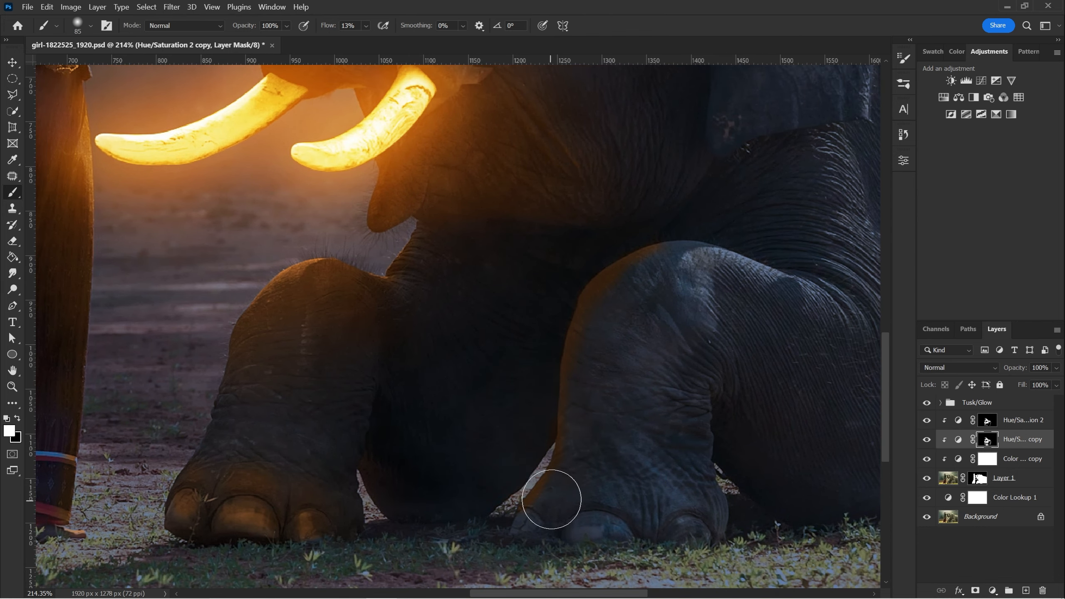
{"action": "mouse_move", "coordinate": [542, 507]}
{"action": "left_mouse_down"}
{"action": "mouse_move", "coordinate": [593, 496]}
{"action": "mouse_move", "coordinate": [578, 304]}
{"action": "mouse_move", "coordinate": [608, 305]}
{"action": "mouse_move", "coordinate": [565, 440]}
{"action": "mouse_move", "coordinate": [576, 314]}
{"action": "left_mouse_up"}
{"action": "left_click_drag", "start_coordinate": [529, 363], "coordinate": [471, 422]}
{"action": "left_click_drag", "start_coordinate": [545, 174], "coordinate": [570, 351]}
{"action": "left_click_drag", "start_coordinate": [571, 352], "coordinate": [617, 352]}
Set the brush flow to 19% and blend the orange light across the elephant on the Hue/Saturation 2 copy's mask.
{"action": "key", "text": "shift+1"}
{"action": "key", "text": "shift+9"}
{"action": "mouse_move", "coordinate": [332, 354]}
{"action": "left_mouse_down"}
{"action": "mouse_move", "coordinate": [540, 300]}
{"action": "mouse_move", "coordinate": [608, 491]}
{"action": "left_mouse_up"}
{"action": "left_click_drag", "start_coordinate": [371, 319], "coordinate": [416, 319]}
{"action": "mouse_move", "coordinate": [416, 409]}
{"action": "left_mouse_down"}
{"action": "mouse_move", "coordinate": [34, 423]}
{"action": "mouse_move", "coordinate": [99, 422]}
{"action": "left_mouse_up"}
{"action": "left_click_drag", "start_coordinate": [440, 452], "coordinate": [383, 419]}
{"action": "left_click_drag", "start_coordinate": [405, 310], "coordinate": [392, 430]}
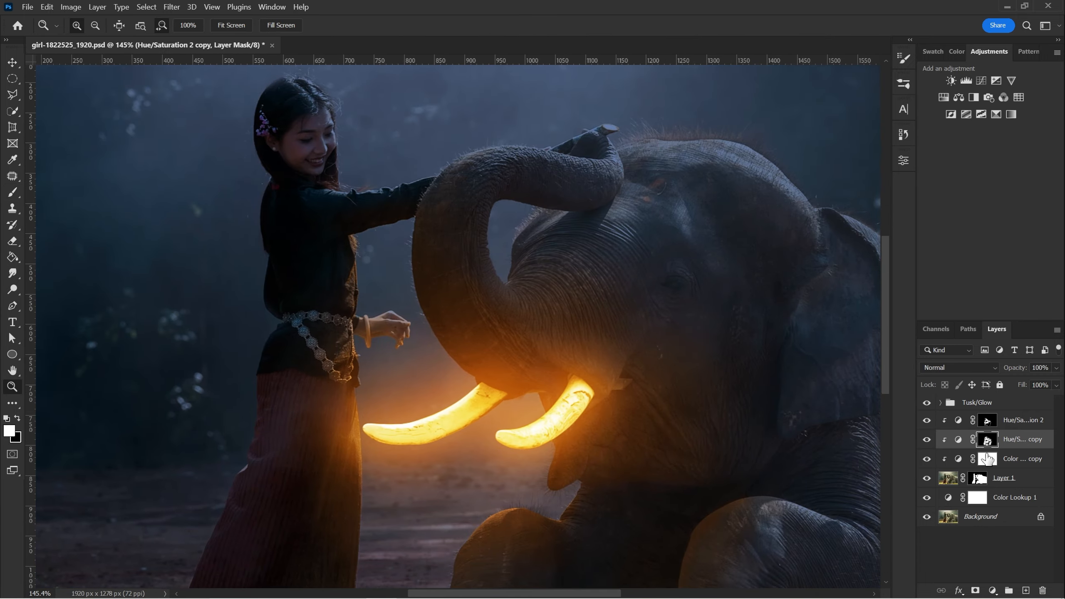
Review the blend mode options for the Hue/Saturation 2 layer and keep it on Normal.
{"action": "left_click", "coordinate": [959, 367]}
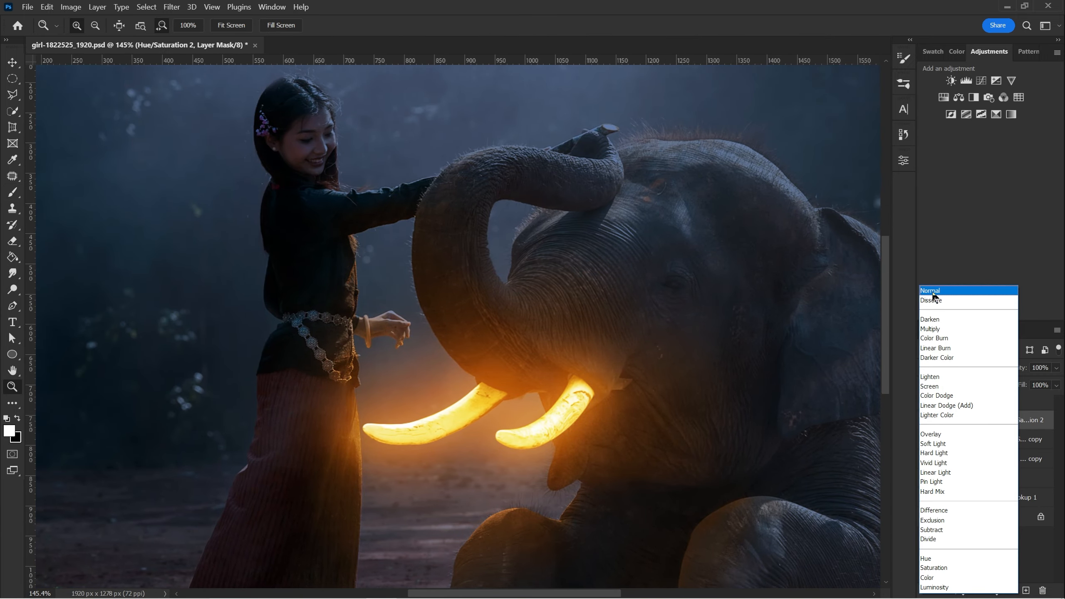
{"action": "left_click", "coordinate": [931, 291]}
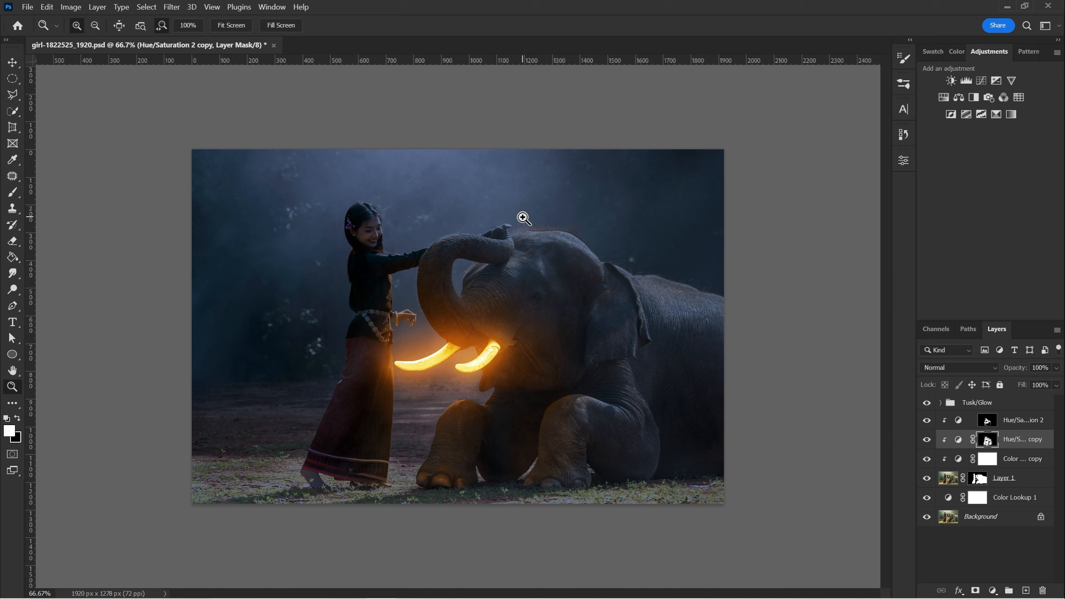
Toggle the visibility of the Tusk/Glow group, both Hue/Saturation layers and the Color Lookup copy to compare their effects.
{"action": "left_click", "coordinate": [926, 402]}
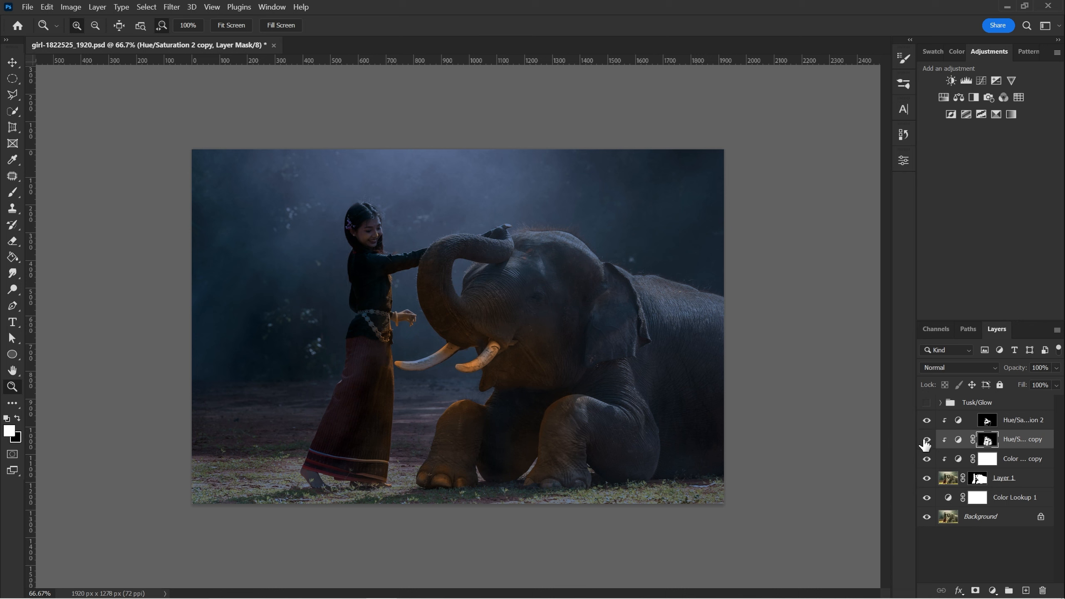
{"action": "left_click", "coordinate": [925, 439]}
{"action": "left_click", "coordinate": [926, 420]}
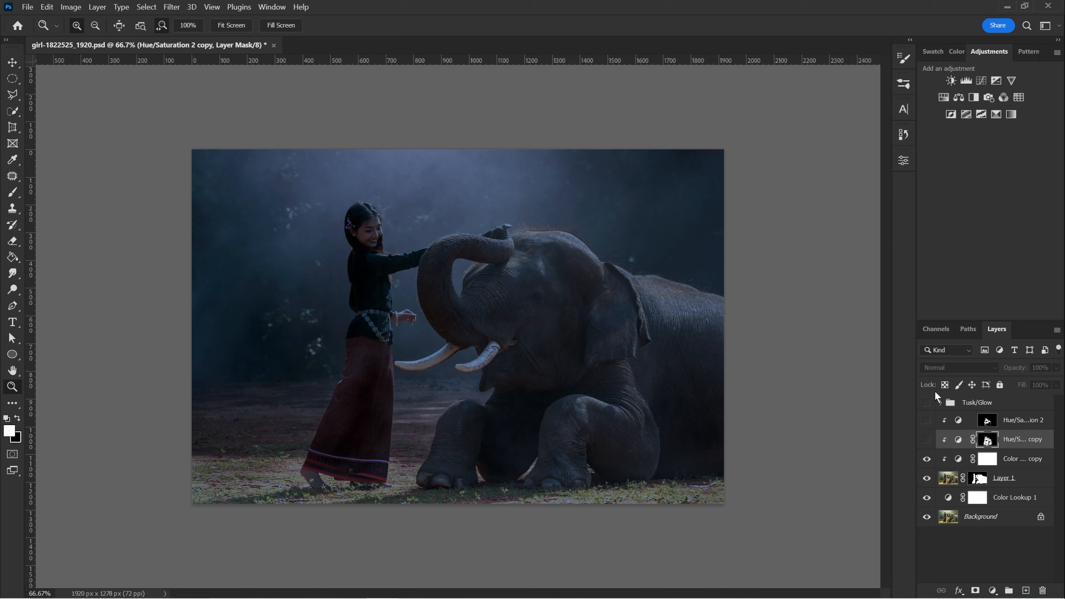
{"action": "left_click", "coordinate": [926, 402]}
{"action": "left_click", "coordinate": [926, 420]}
{"action": "left_click", "coordinate": [926, 459]}
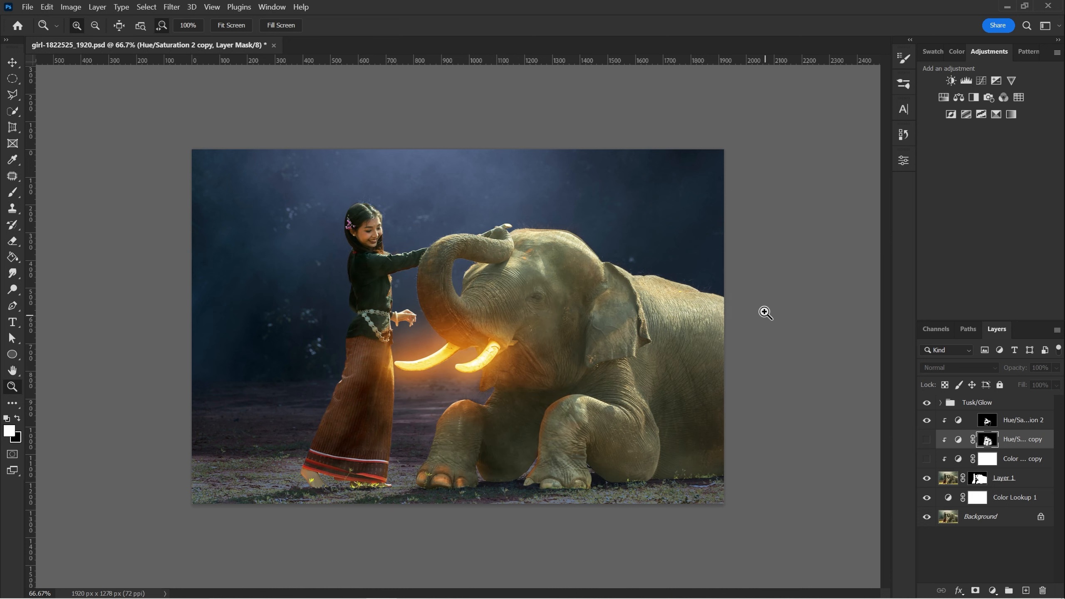
{"action": "left_click", "coordinate": [926, 458]}
{"action": "left_click", "coordinate": [926, 440]}
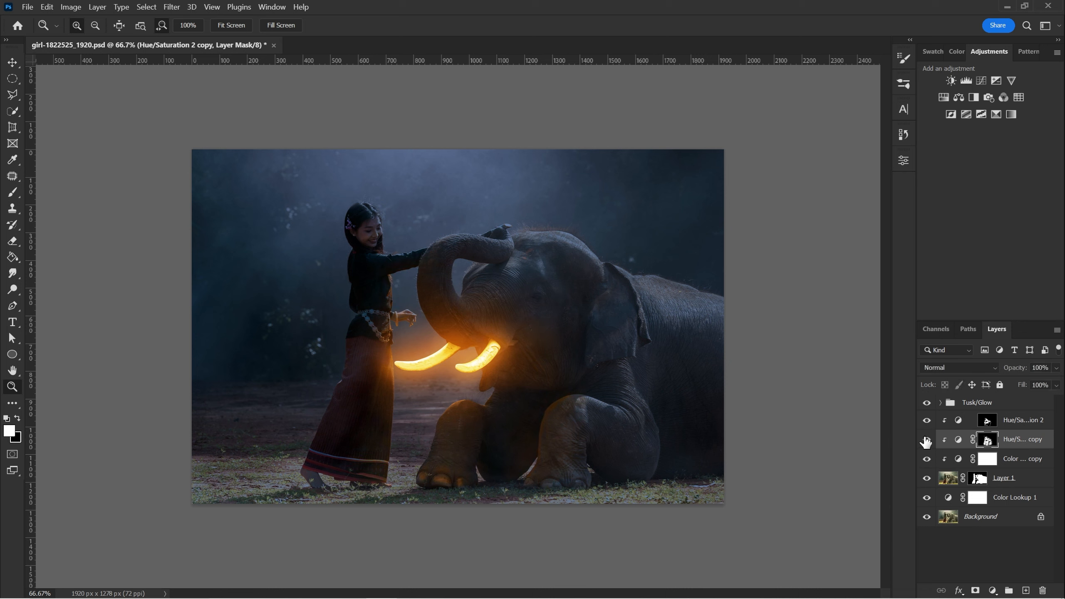